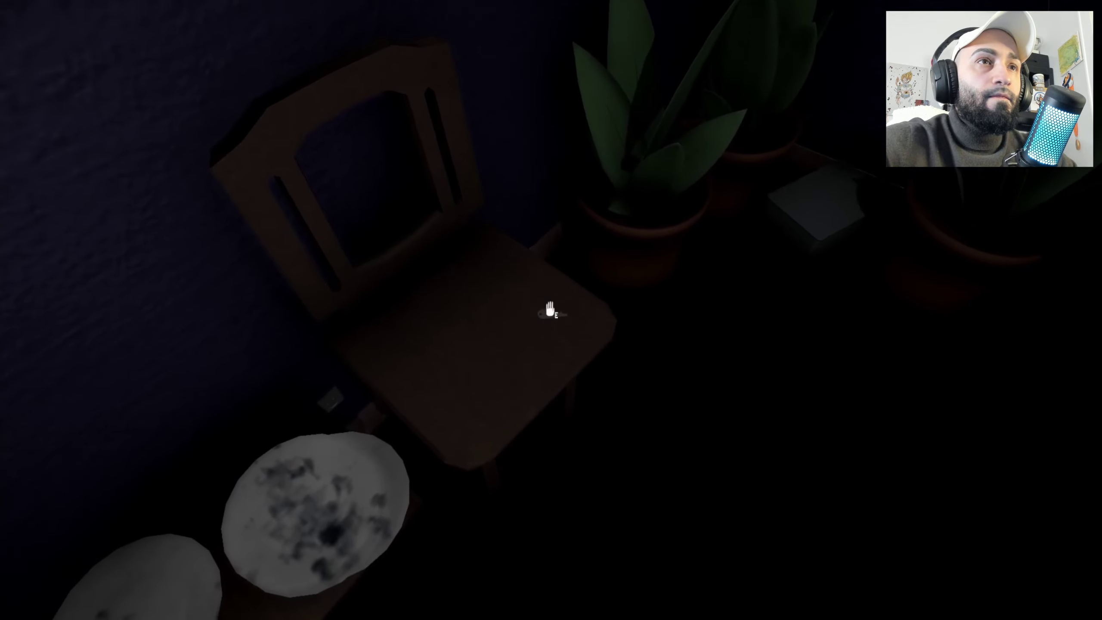
# Step: Check the inventory and confirm the wallet was picked up
pyautogui.press('Tab')
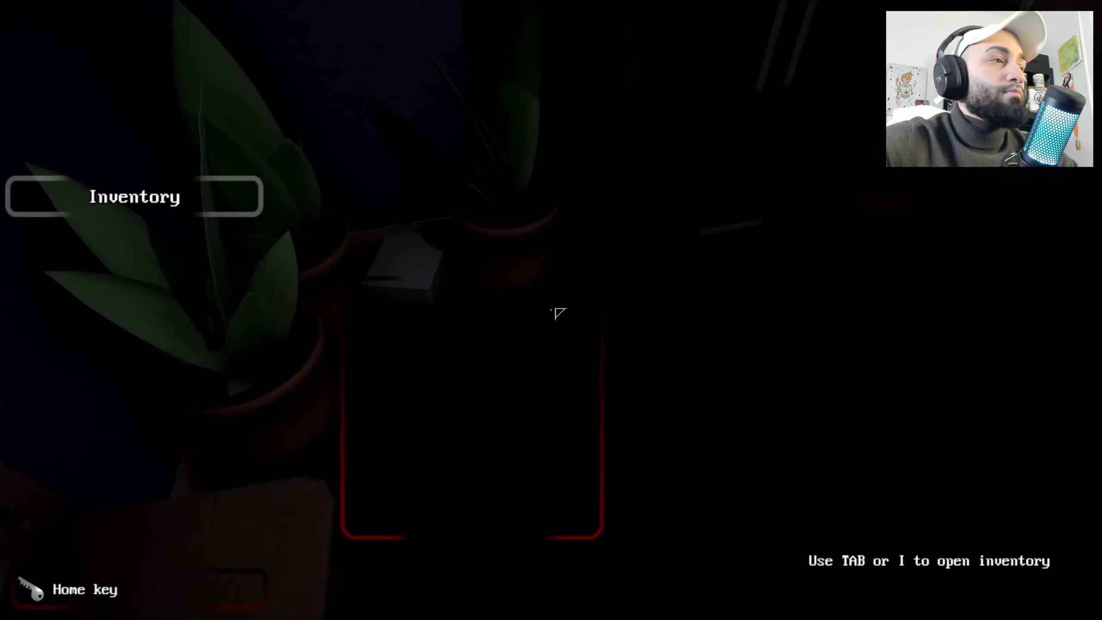
pyautogui.press('Tab')
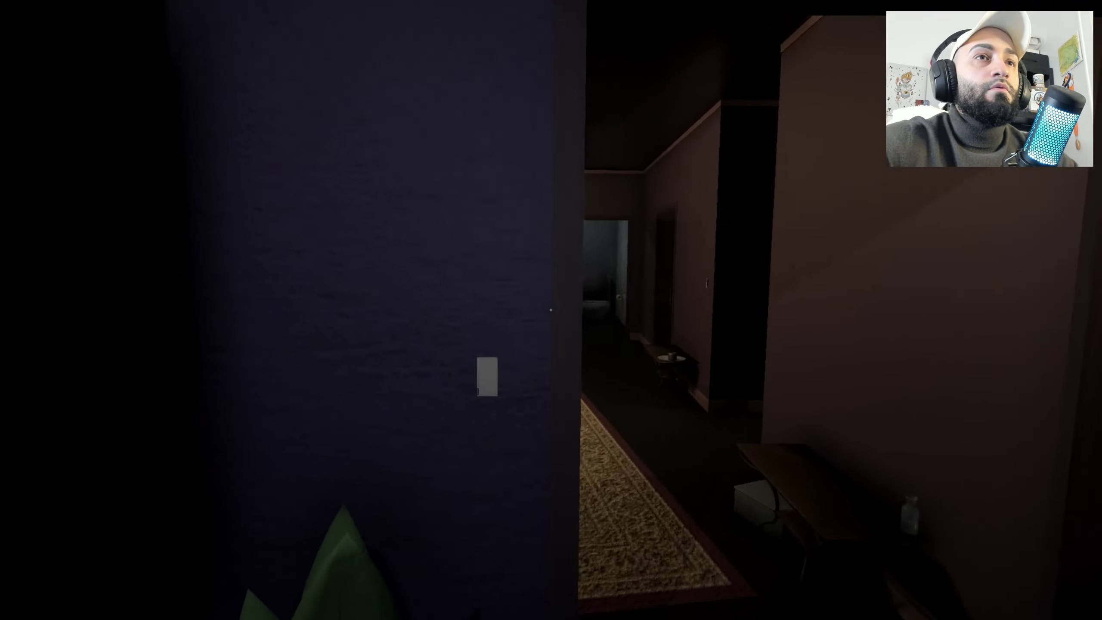
pyautogui.press('Tab')
pyautogui.press('Tab')
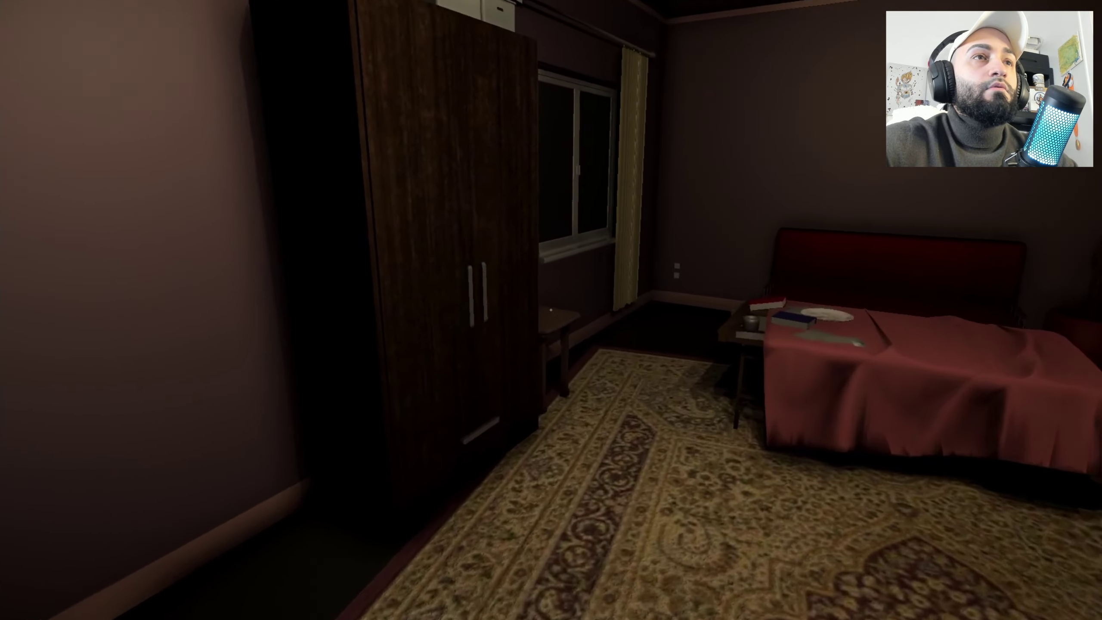
# Step: Walk to the bathroom shower and try using the appointment confirmation ticket there
pyautogui.press('w')
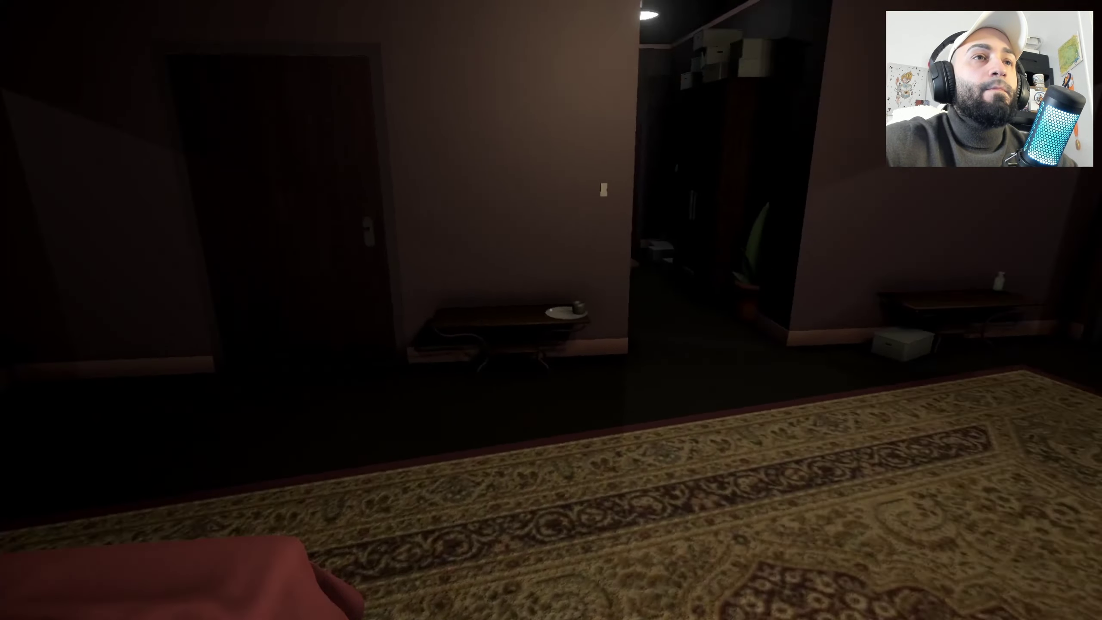
pyautogui.press('w')
pyautogui.press('w')
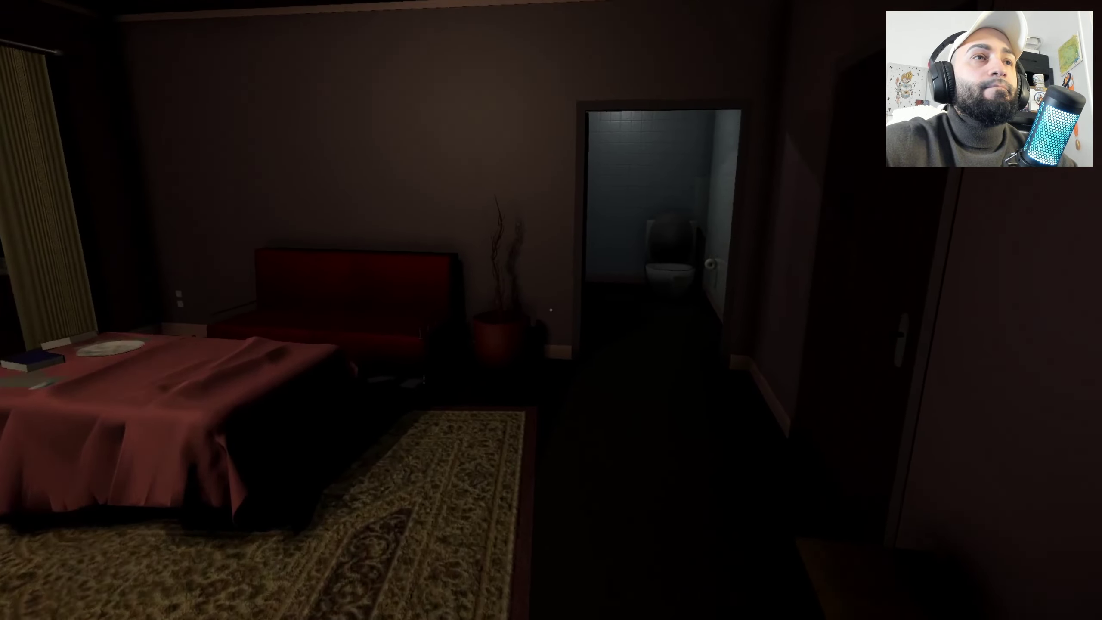
pyautogui.press('w')
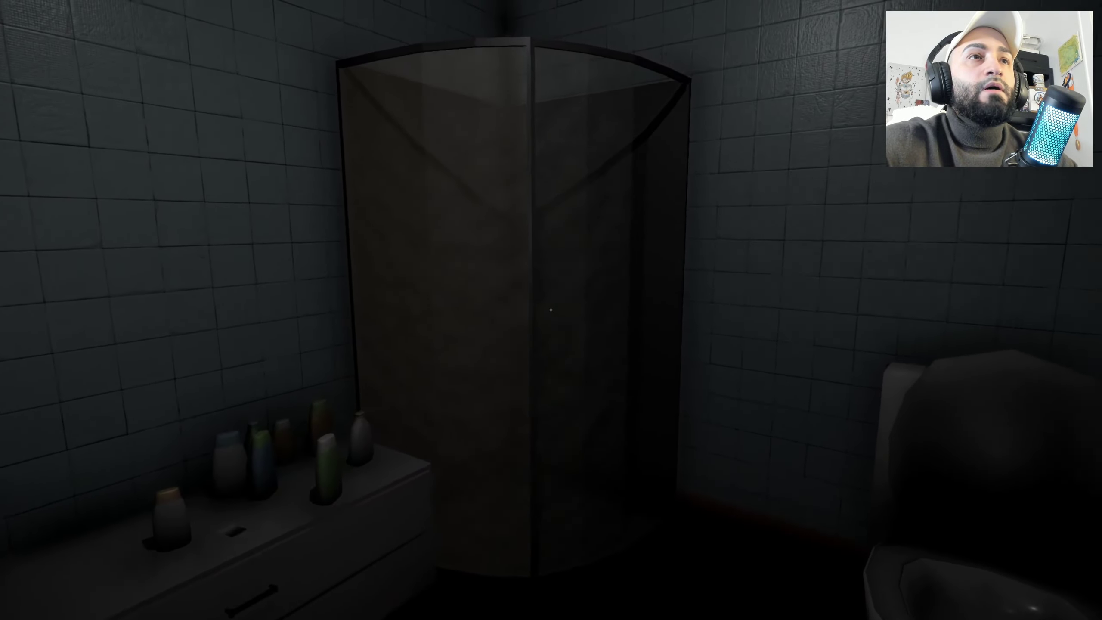
pyautogui.press('w')
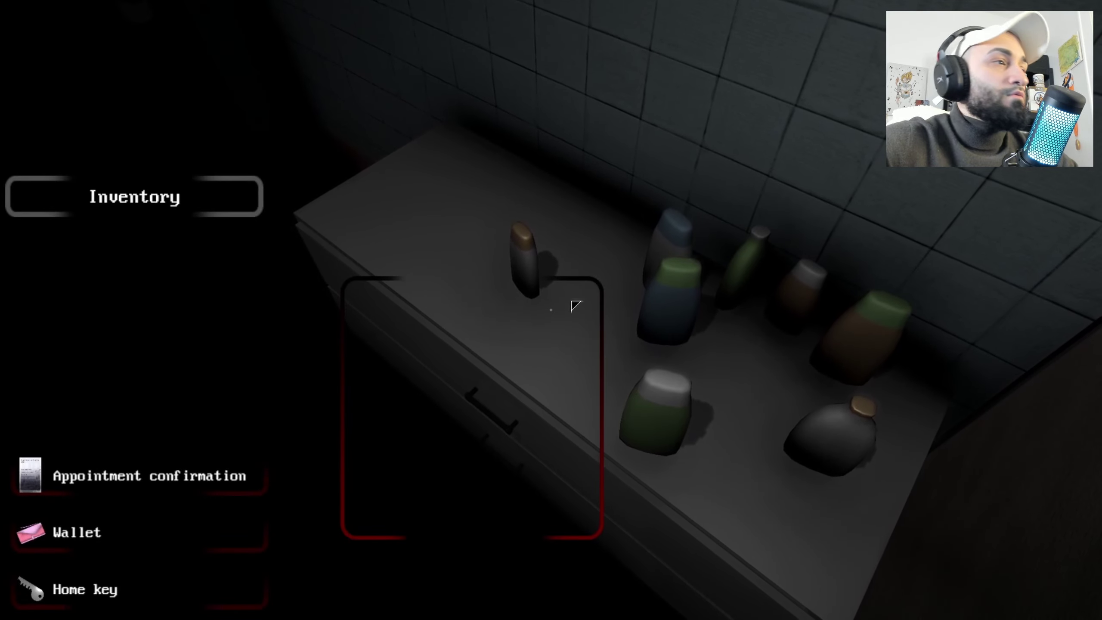
pyautogui.press('Down')
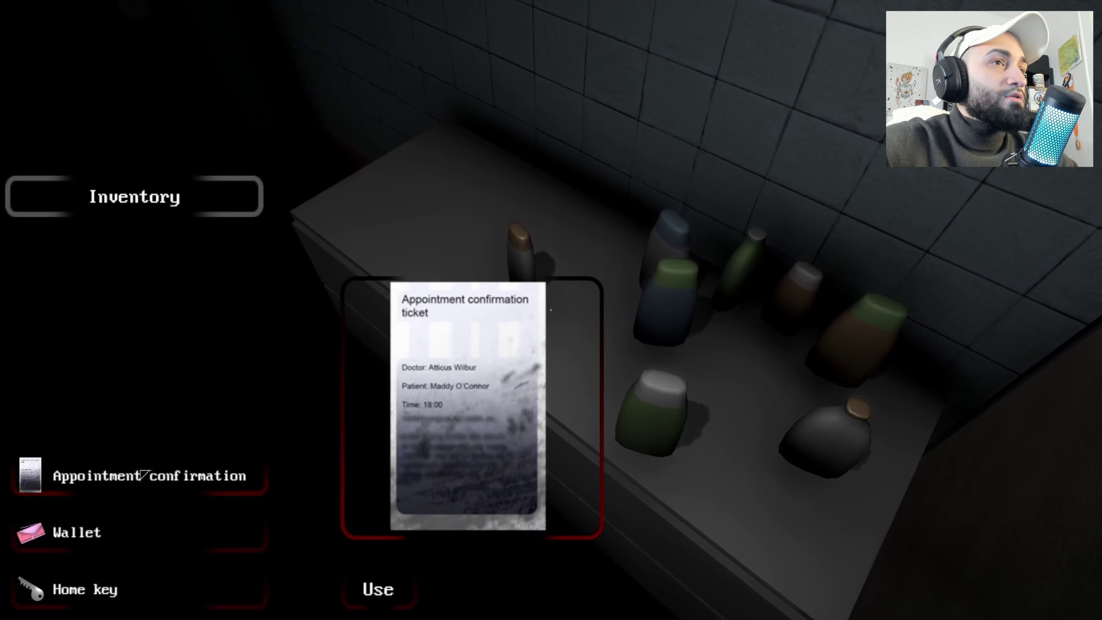
pyautogui.press('Return')
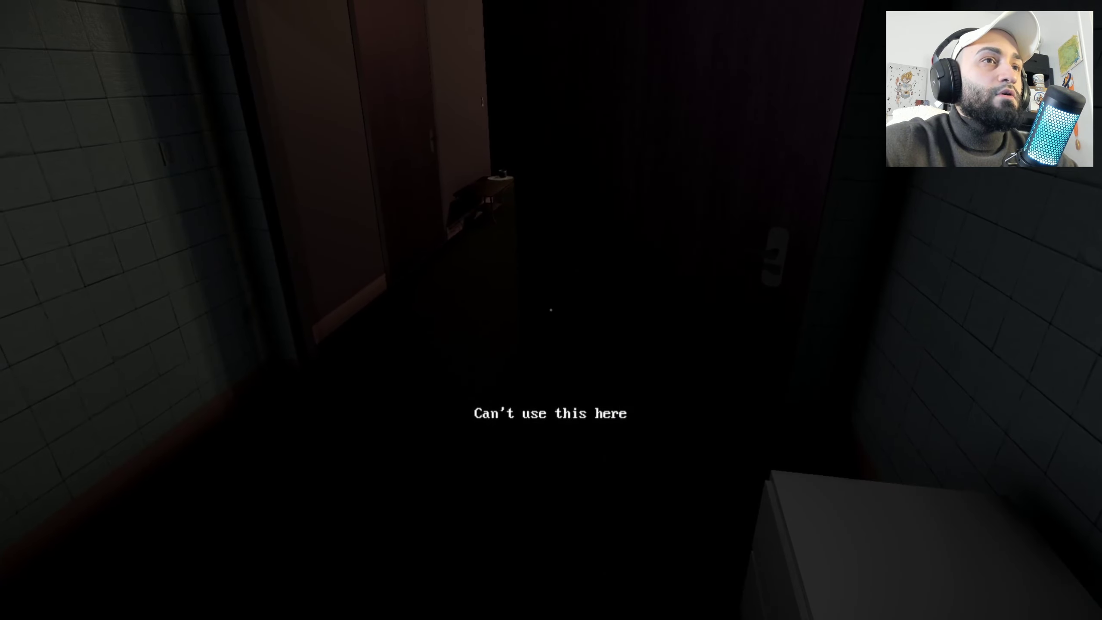
# Step: Go down the dark hallway and try opening the front door, which stays shut
pyautogui.press('w')
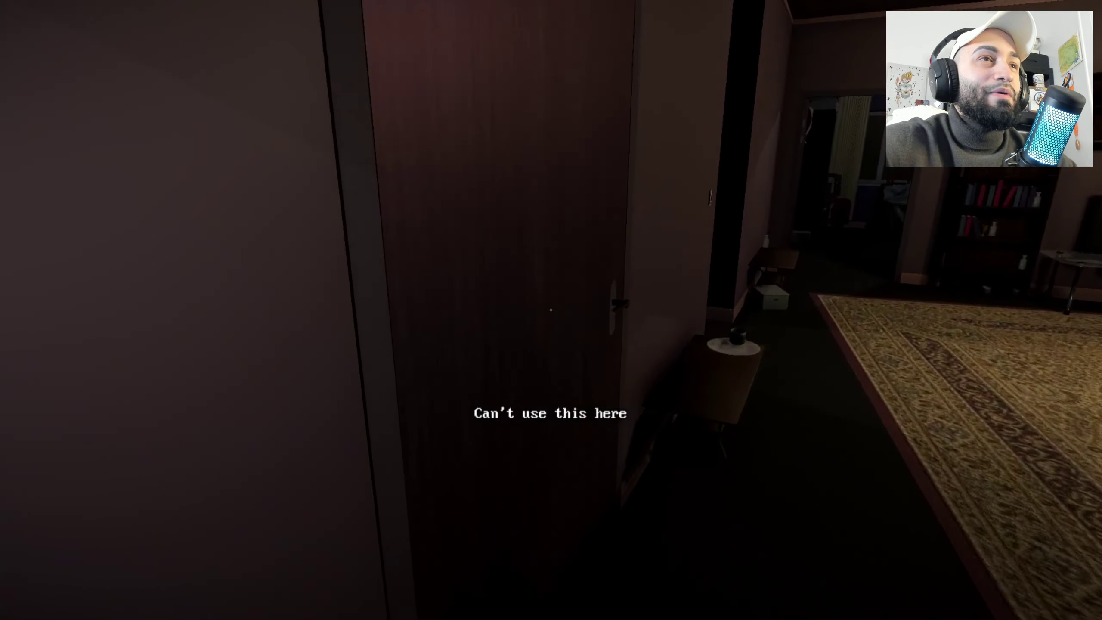
pyautogui.press('w')
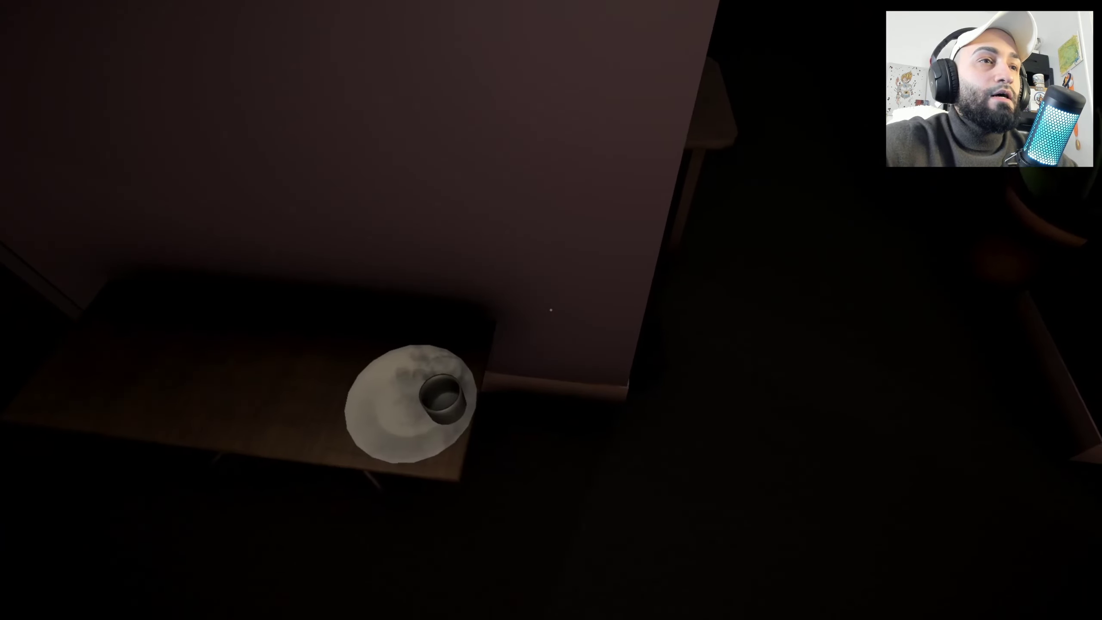
pyautogui.press('w')
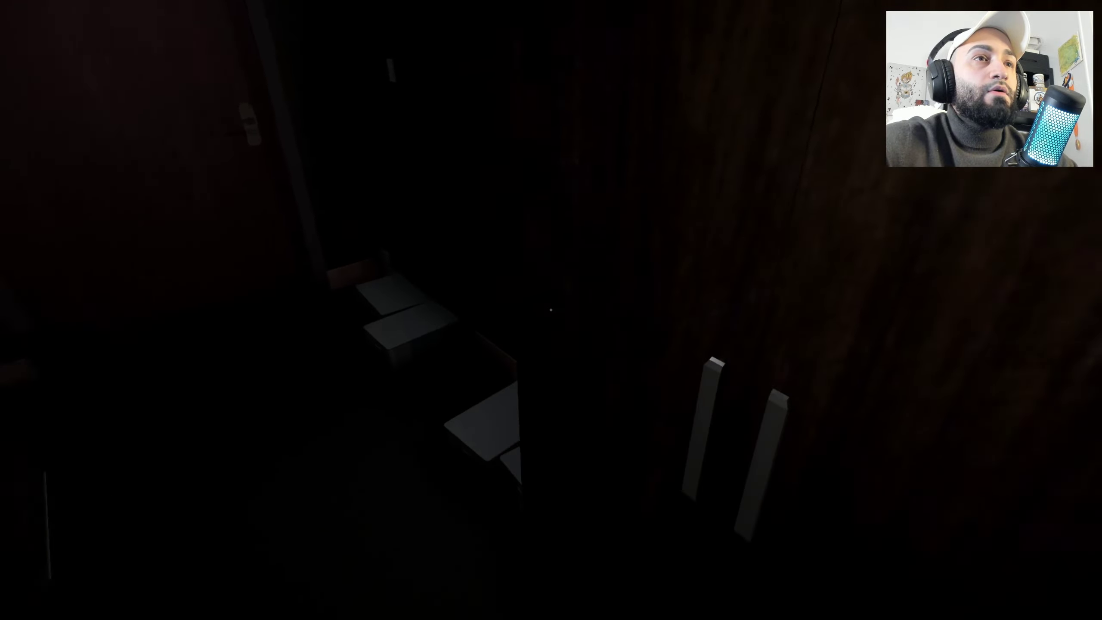
pyautogui.press('w')
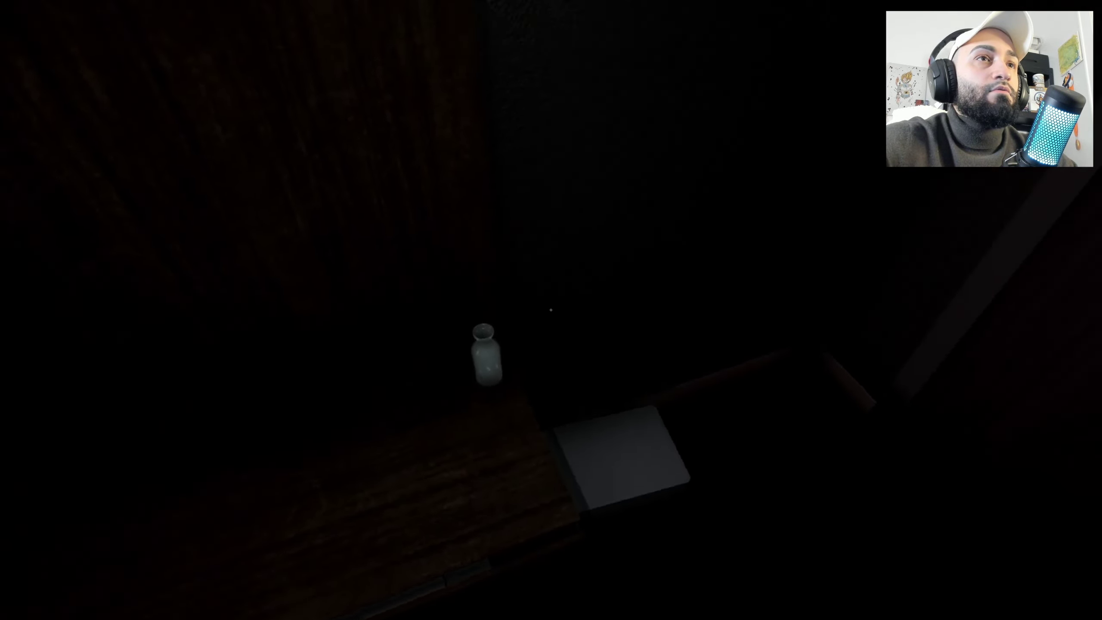
pyautogui.press('w')
pyautogui.press('e')
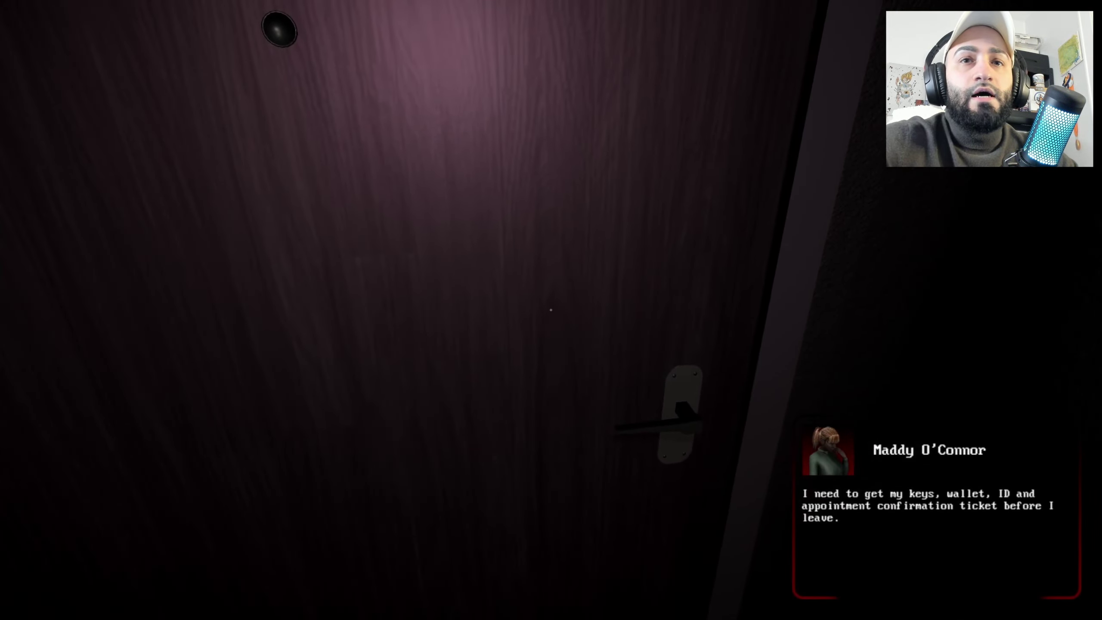
pyautogui.press('a')
pyautogui.press('a')
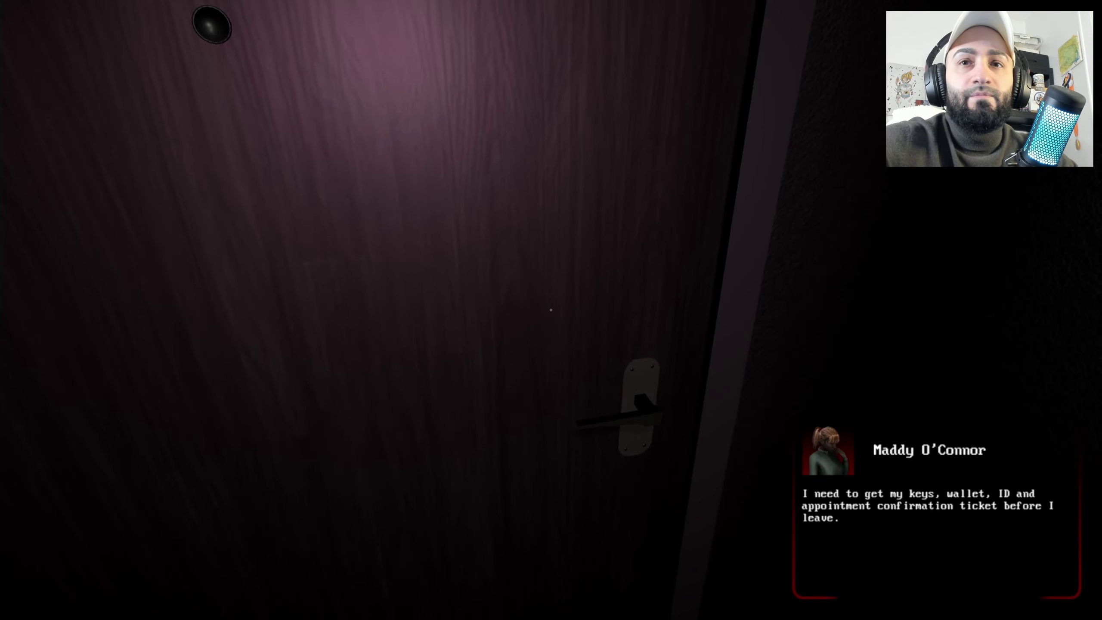
# Step: Return to the bedroom and search near the window, plants and bed
pyautogui.press('d')
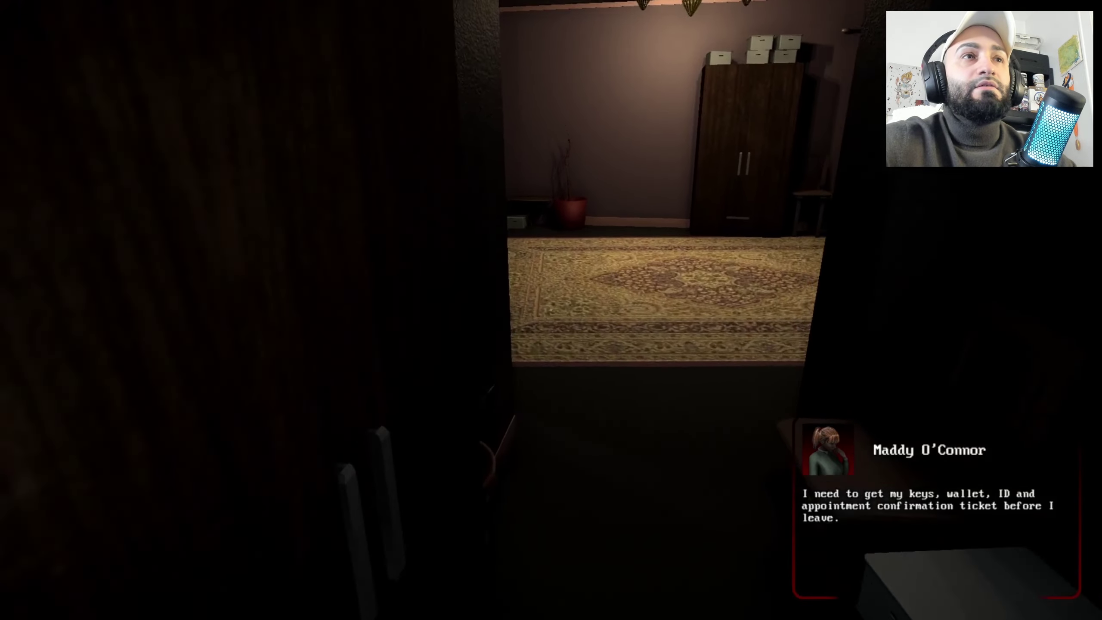
pyautogui.press('w')
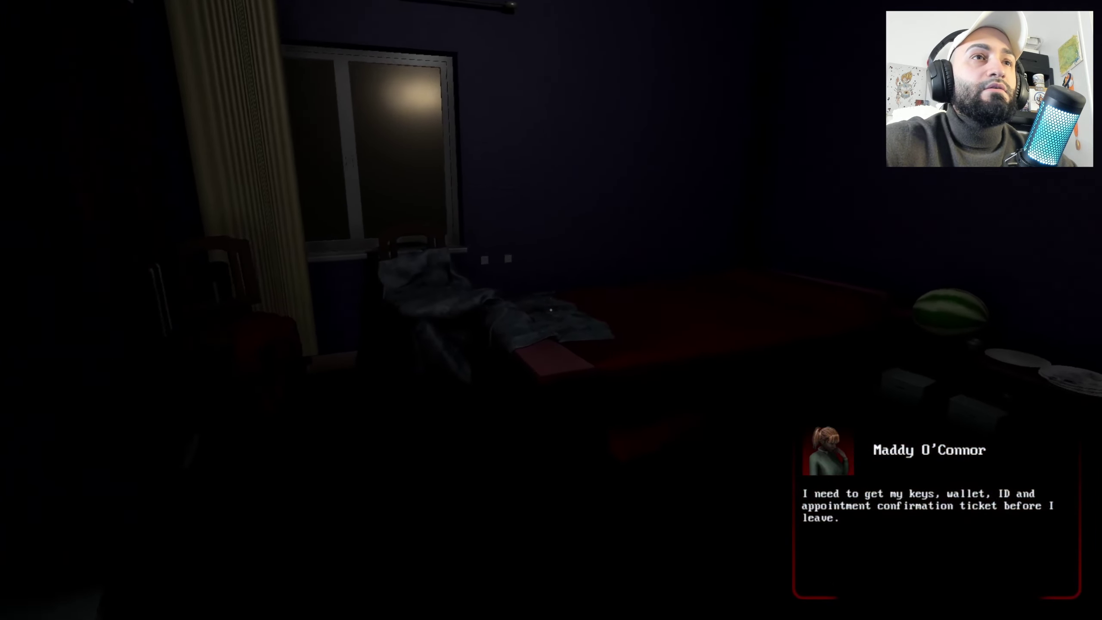
pyautogui.press('w')
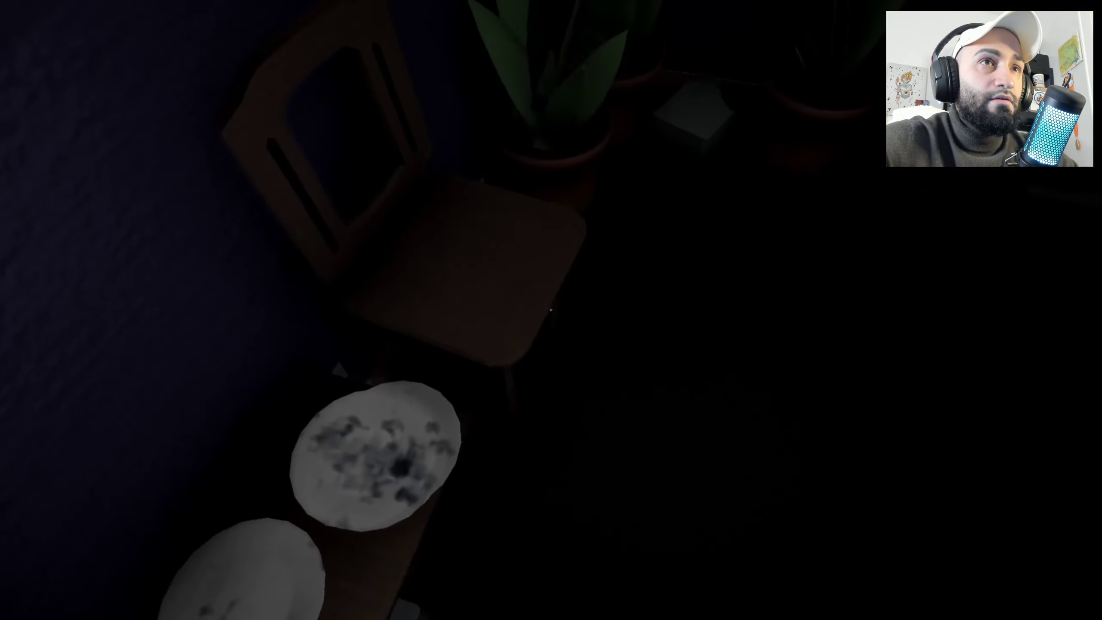
pyautogui.press('w')
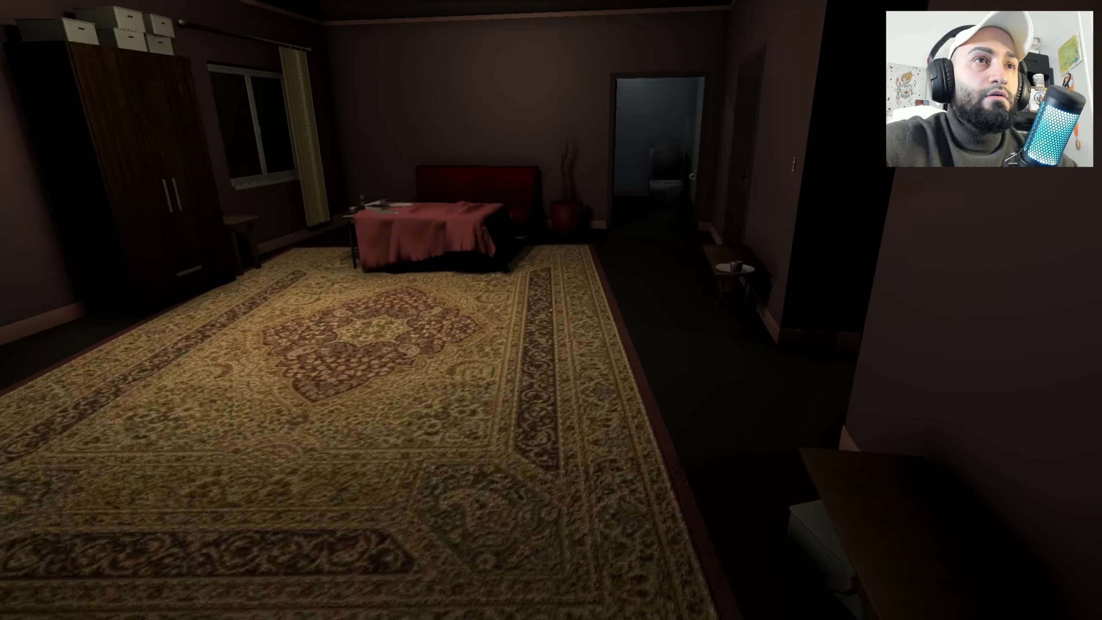
pyautogui.press('w')
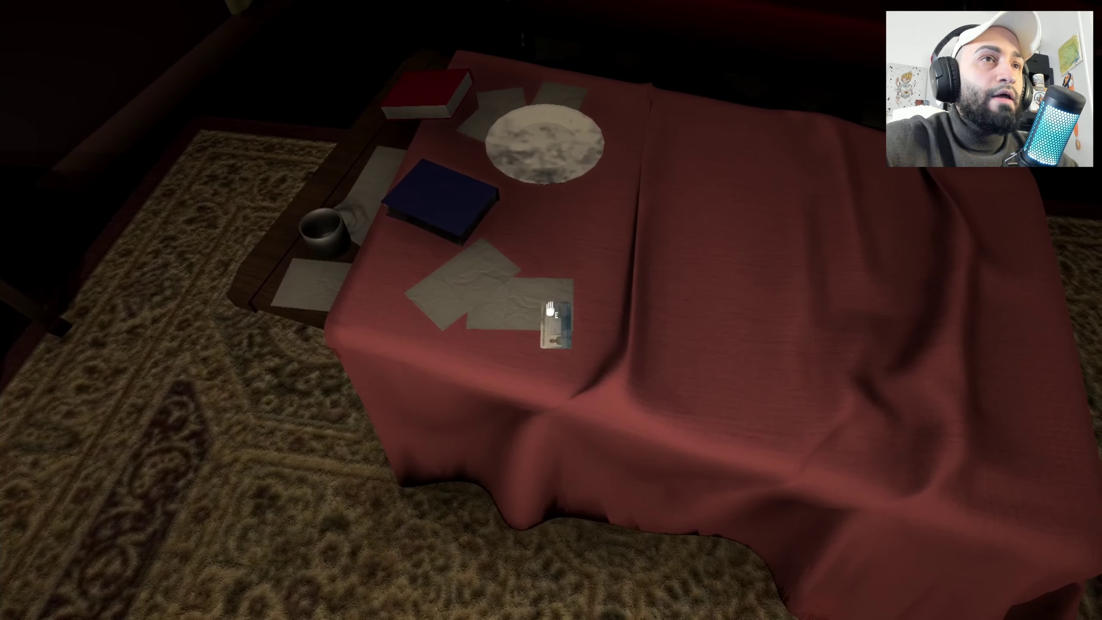
pyautogui.press('w')
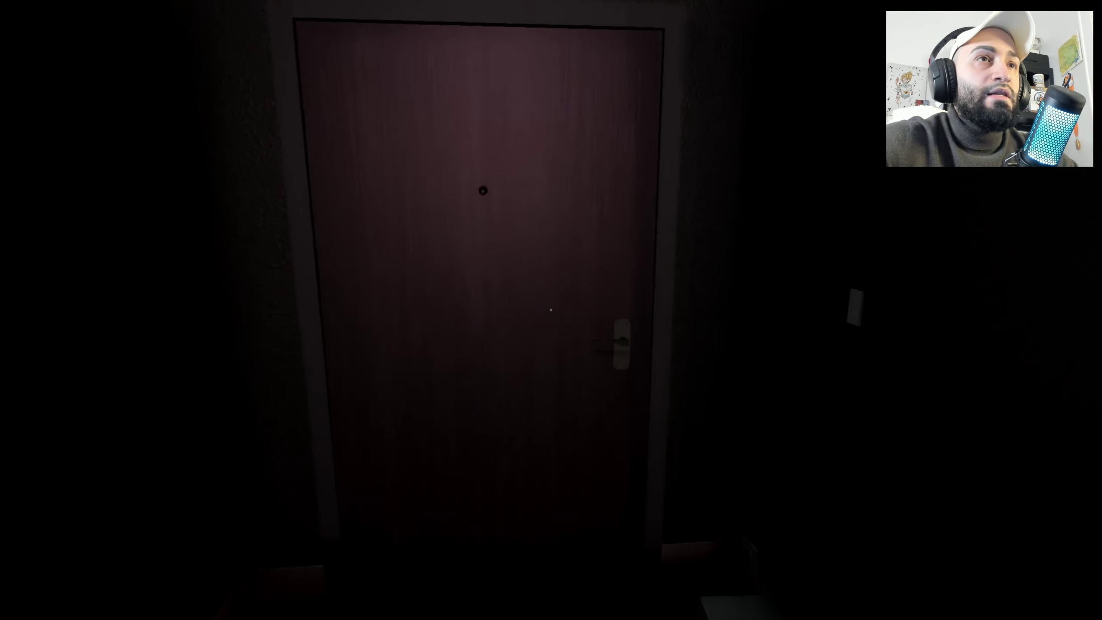
# Step: Bring up the inventory, then walk into the classroom past the lockers to the monitor desk
pyautogui.click(551, 310)
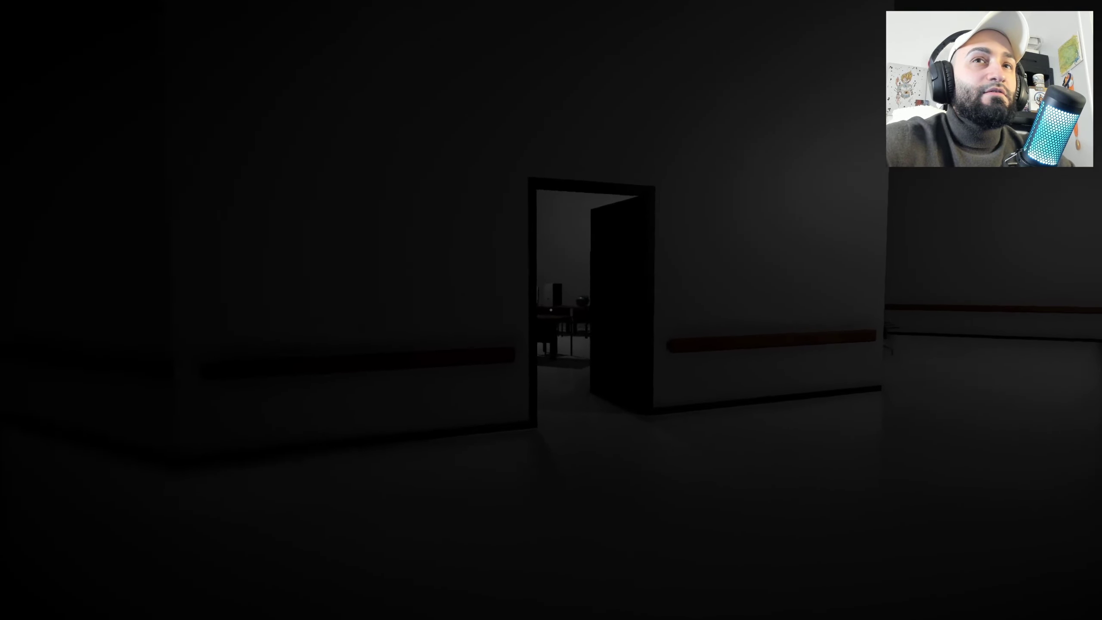
pyautogui.press('w')
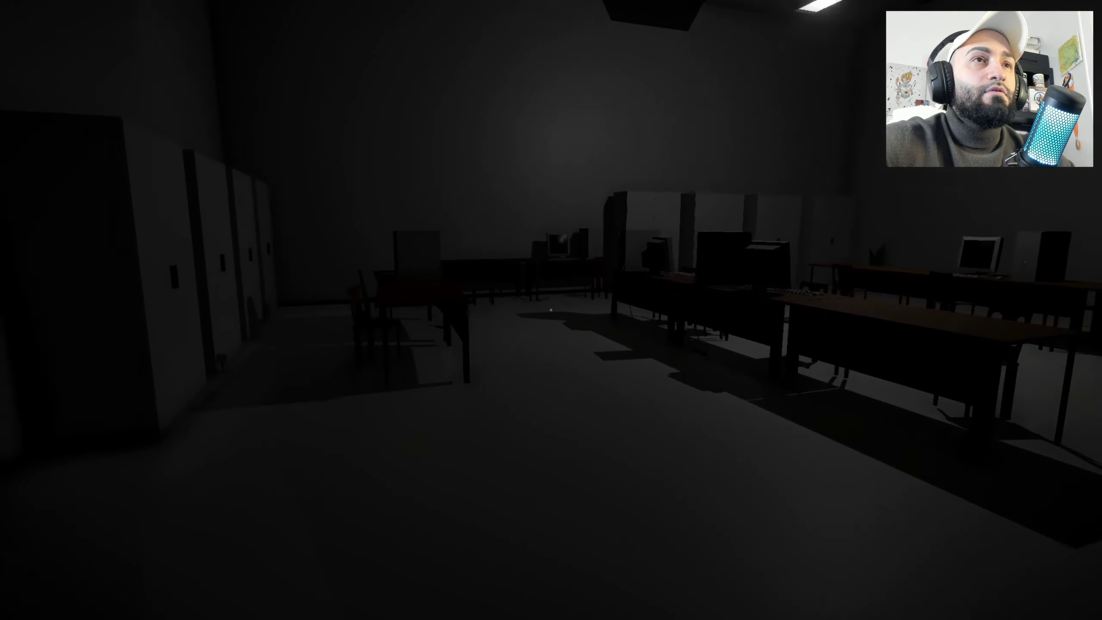
pyautogui.press('w')
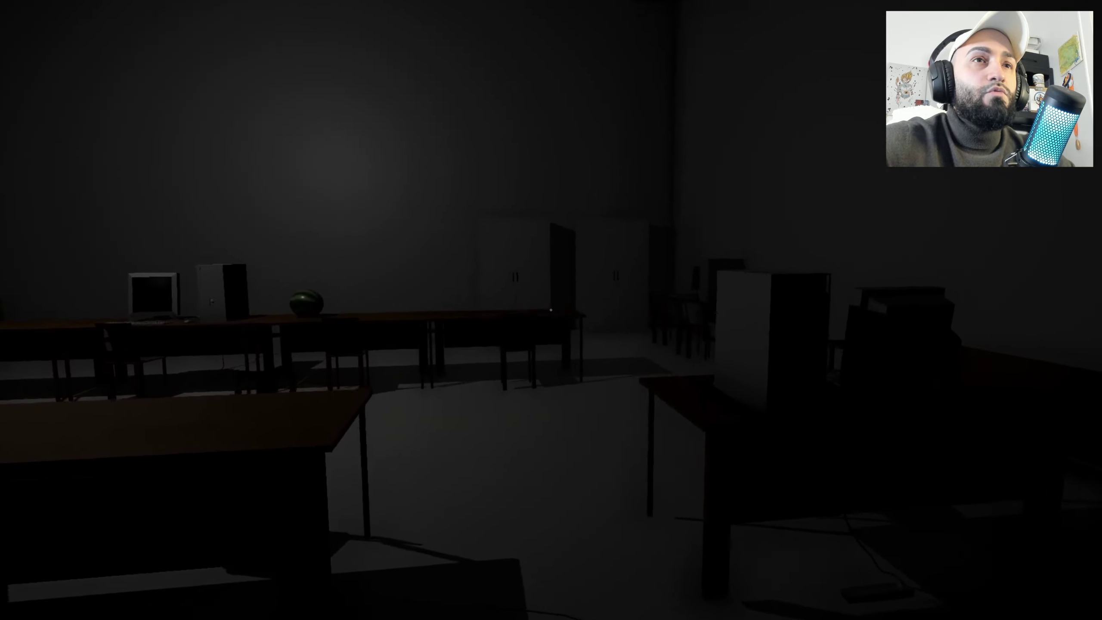
pyautogui.press('w')
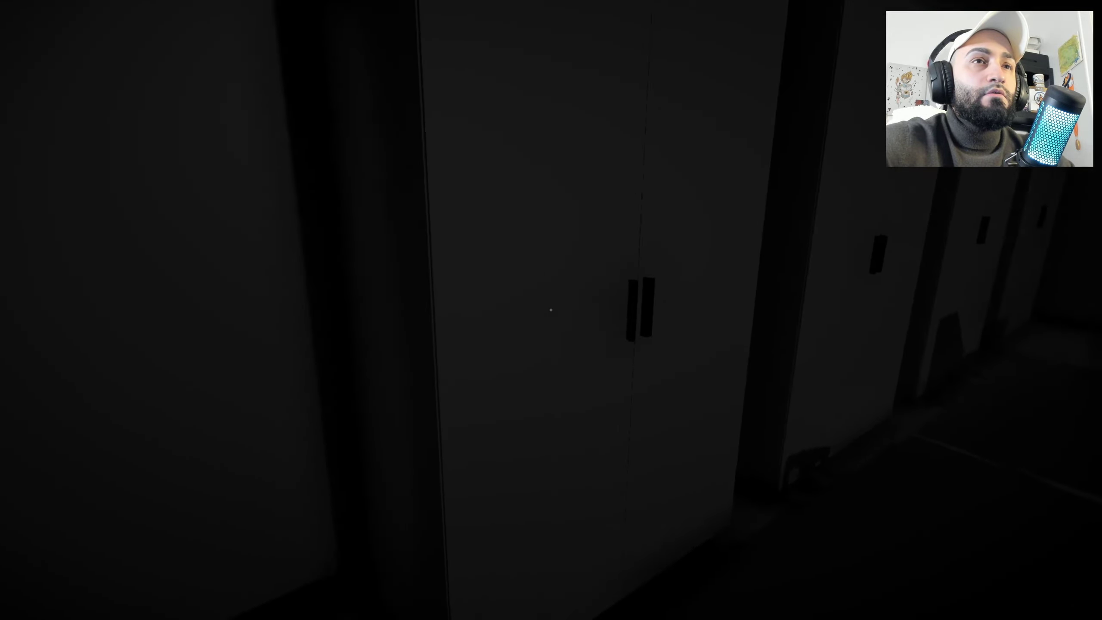
pyautogui.press('w')
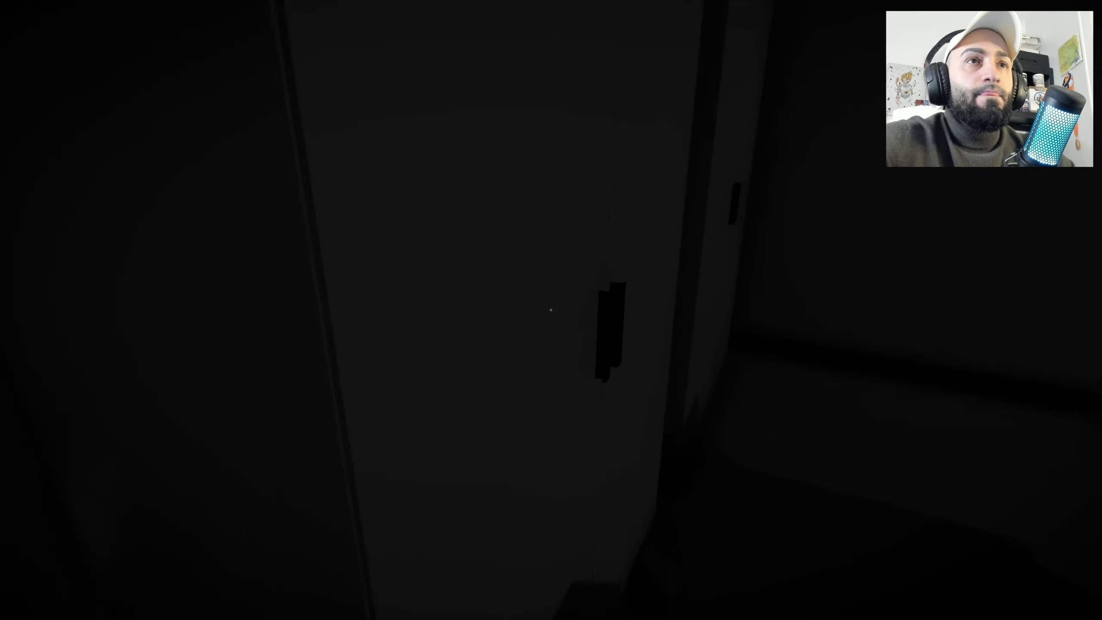
pyautogui.press('w')
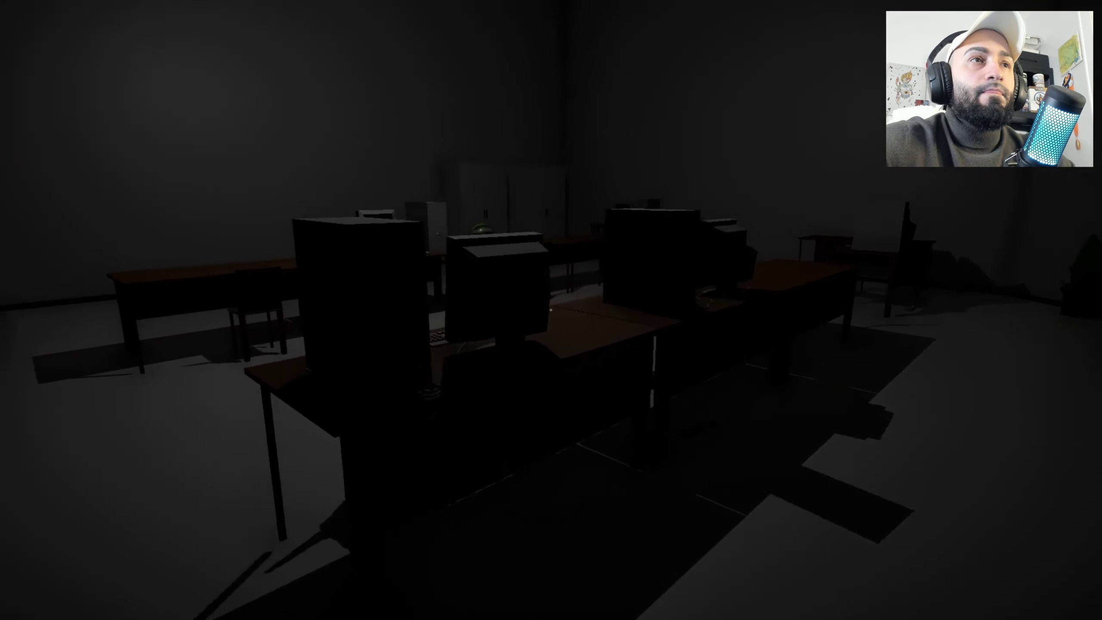
pyautogui.press('w')
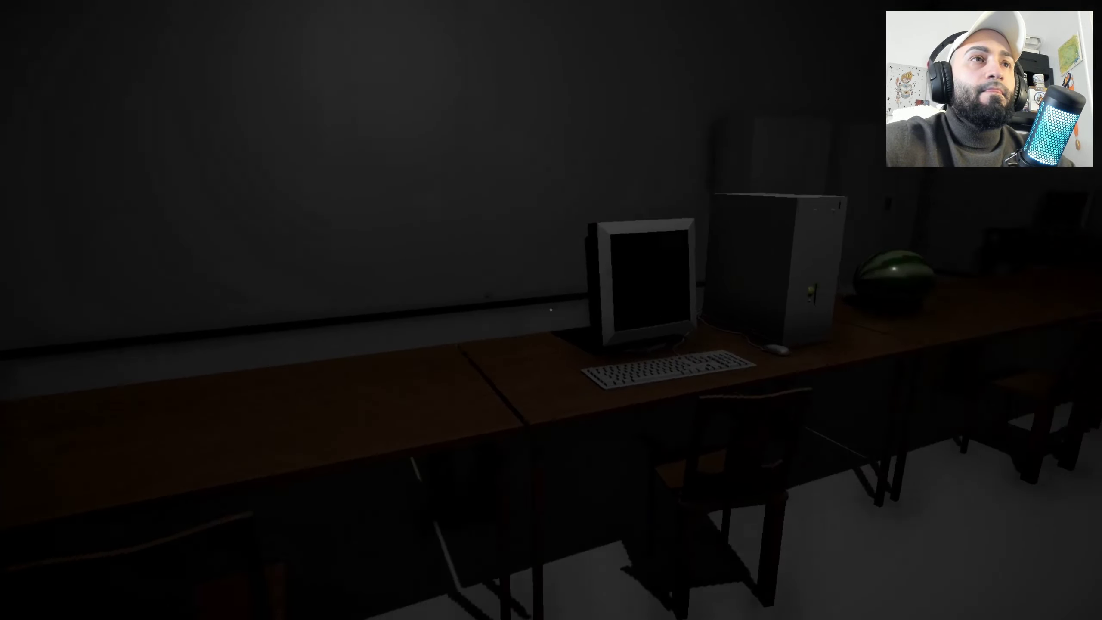
# Step: Pass the computer desks and enter the empty dark room, facing its far doorway
pyautogui.press('w')
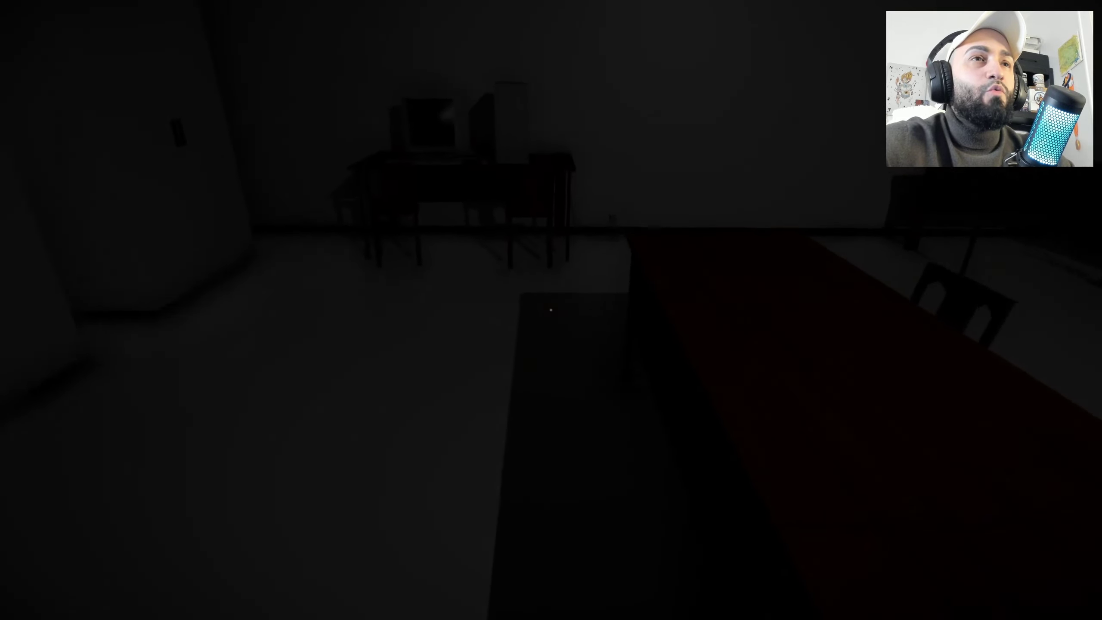
pyautogui.press('w')
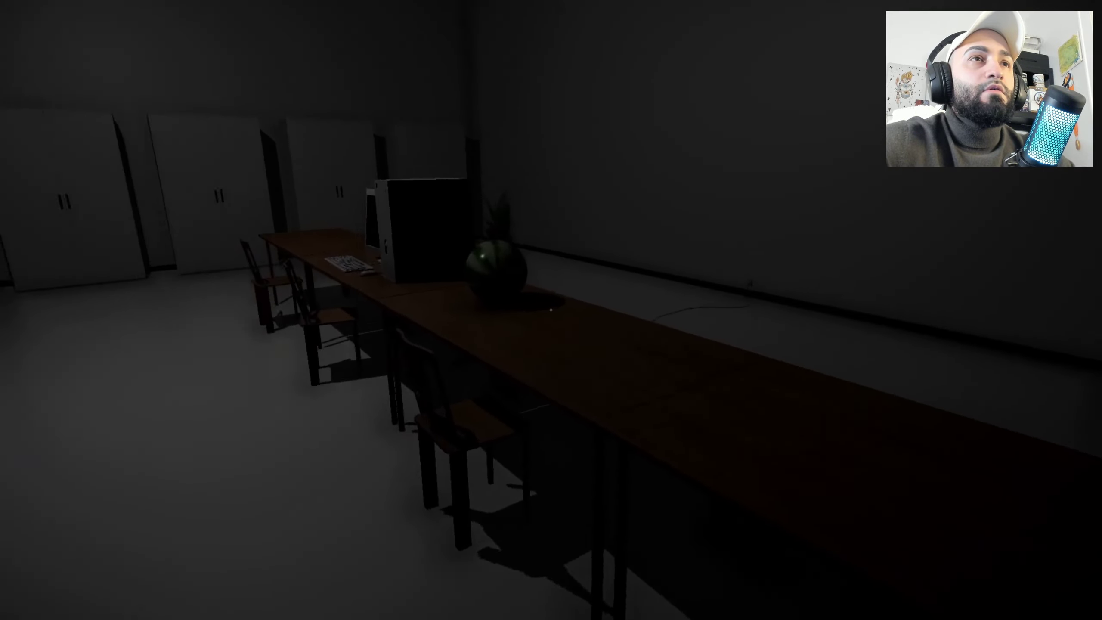
pyautogui.press('w')
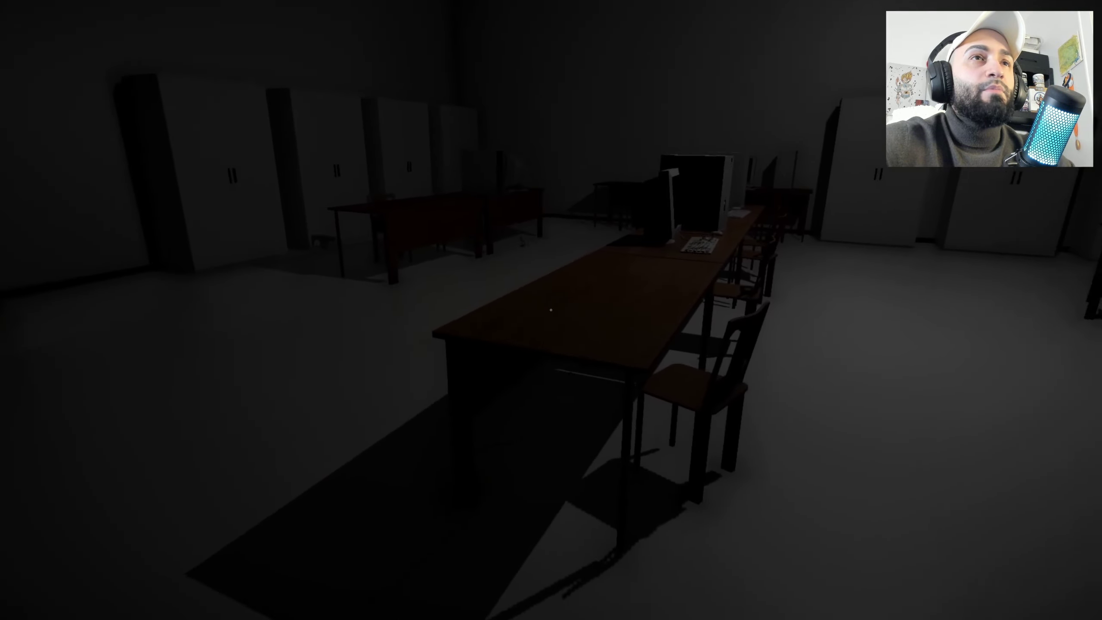
pyautogui.press('s')
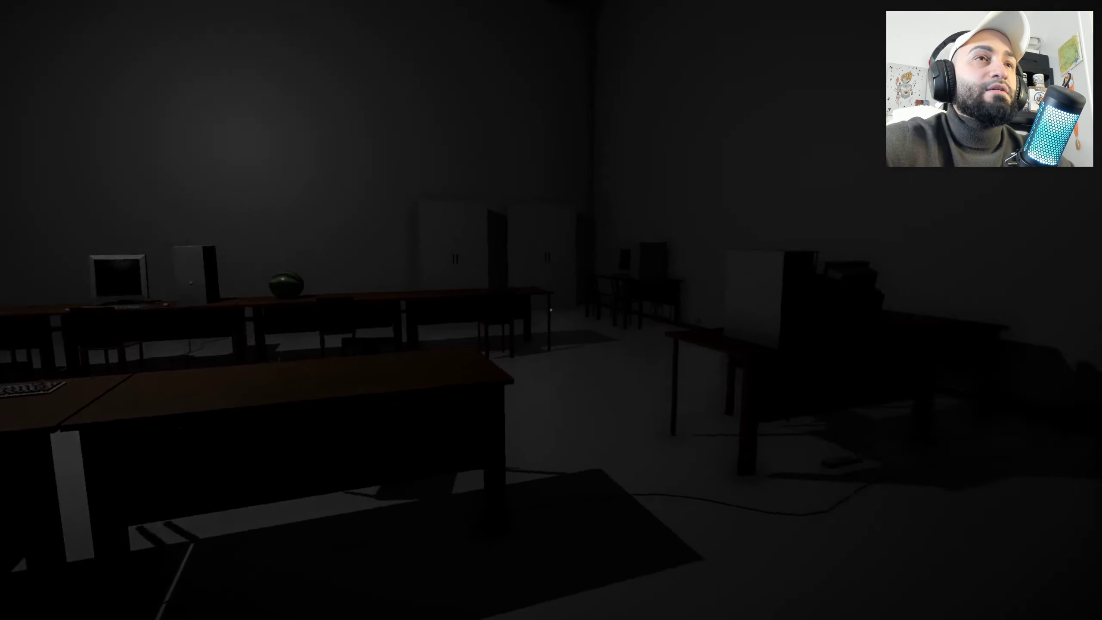
pyautogui.press('w')
pyautogui.press('w')
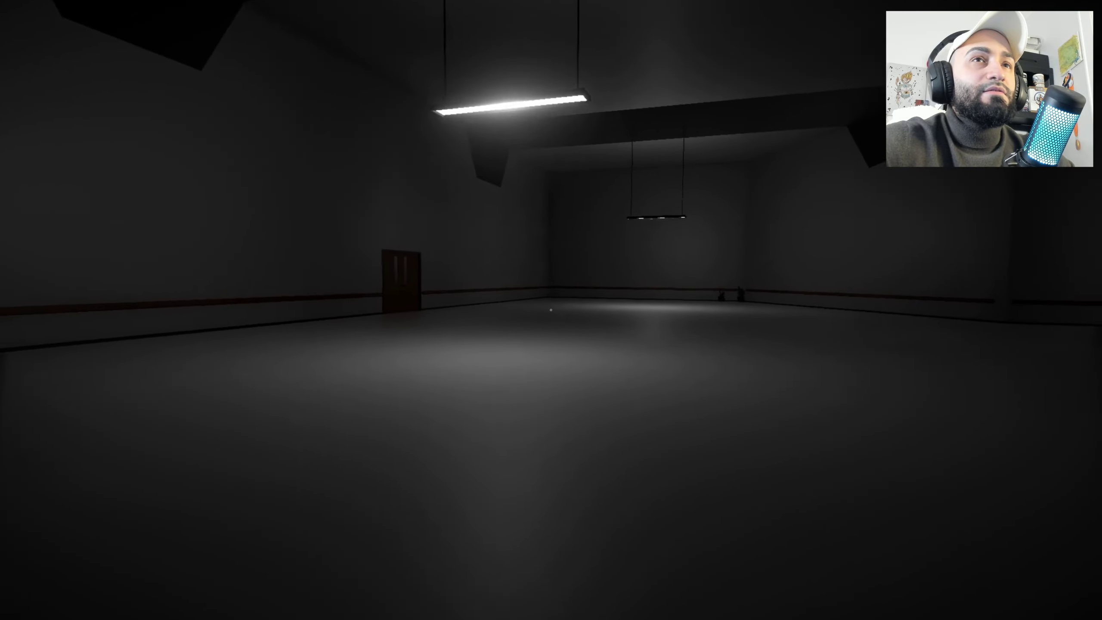
pyautogui.press('w')
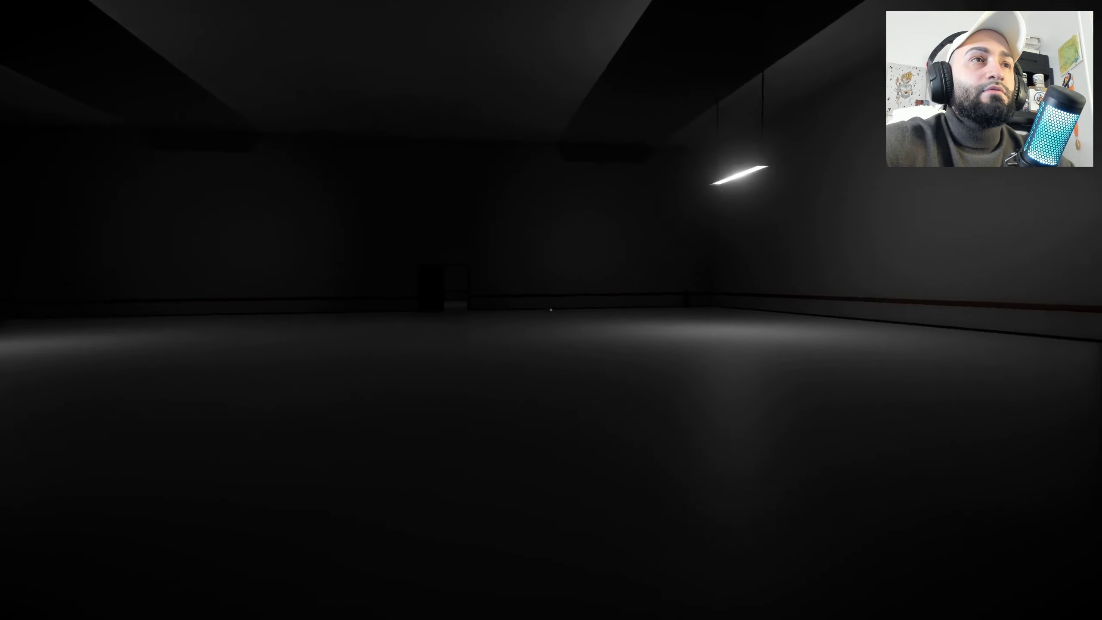
pyautogui.press('w')
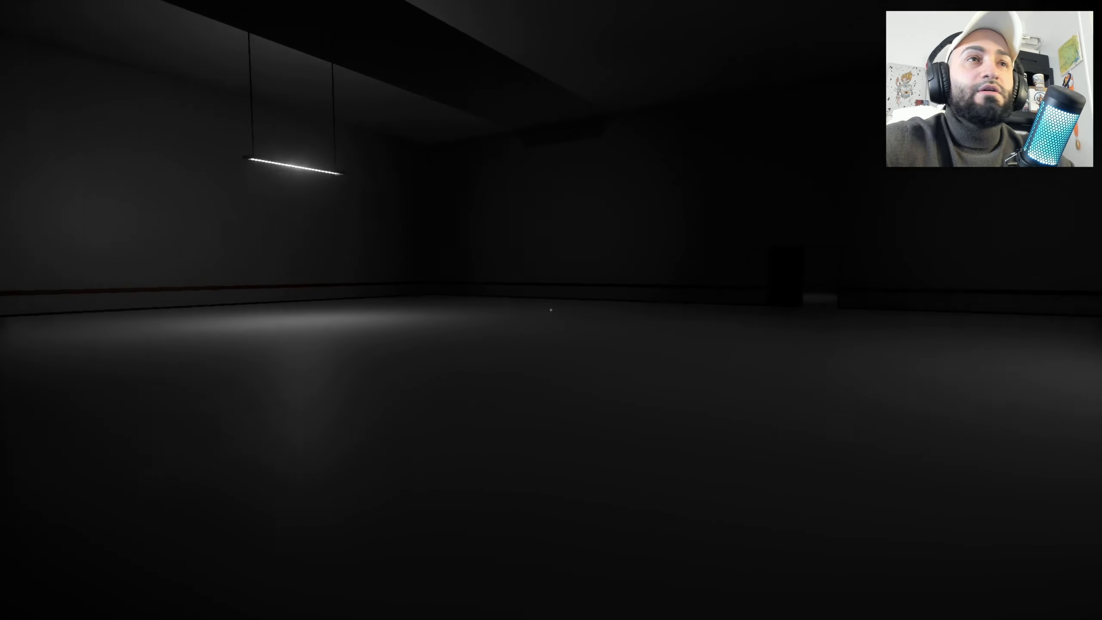
pyautogui.press('w')
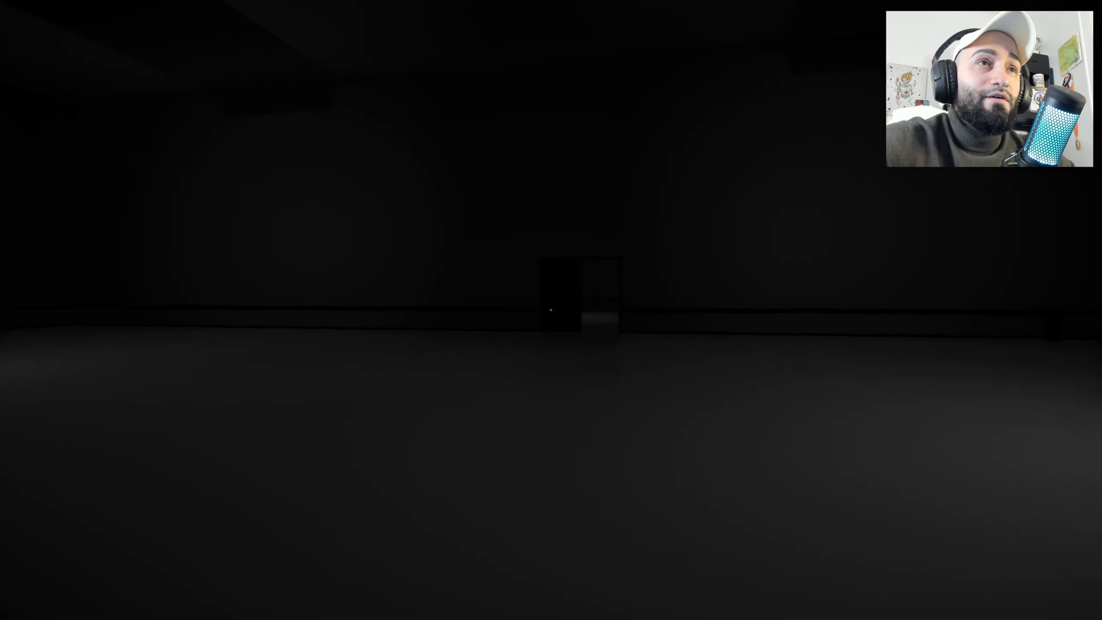
# Step: Search the dark room for an exit and step into the lit hallway
pyautogui.press('w')
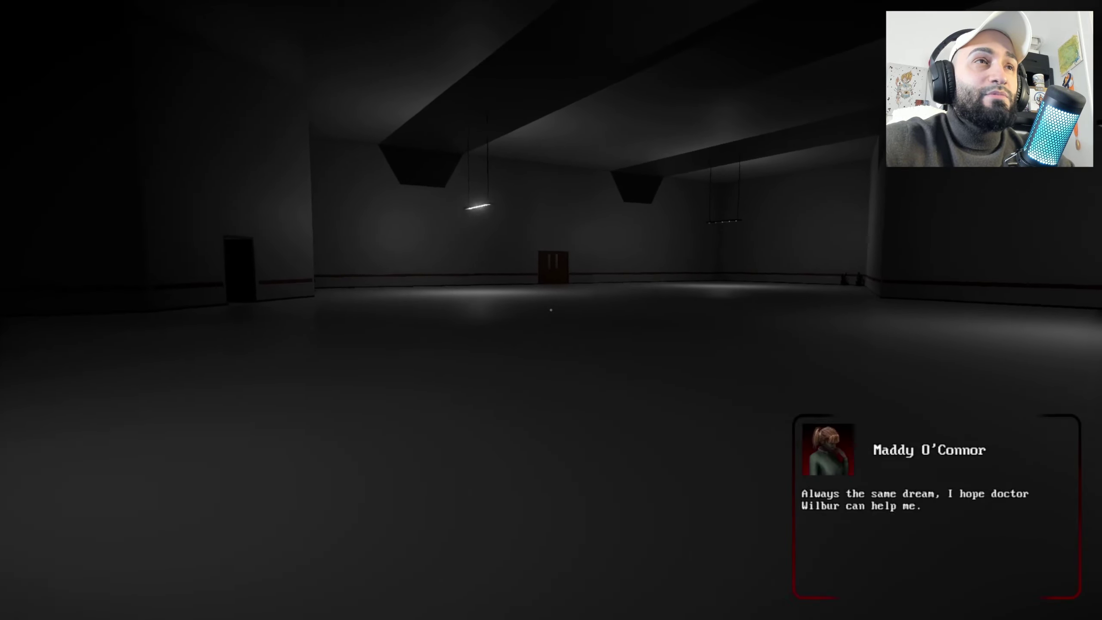
pyautogui.press('w')
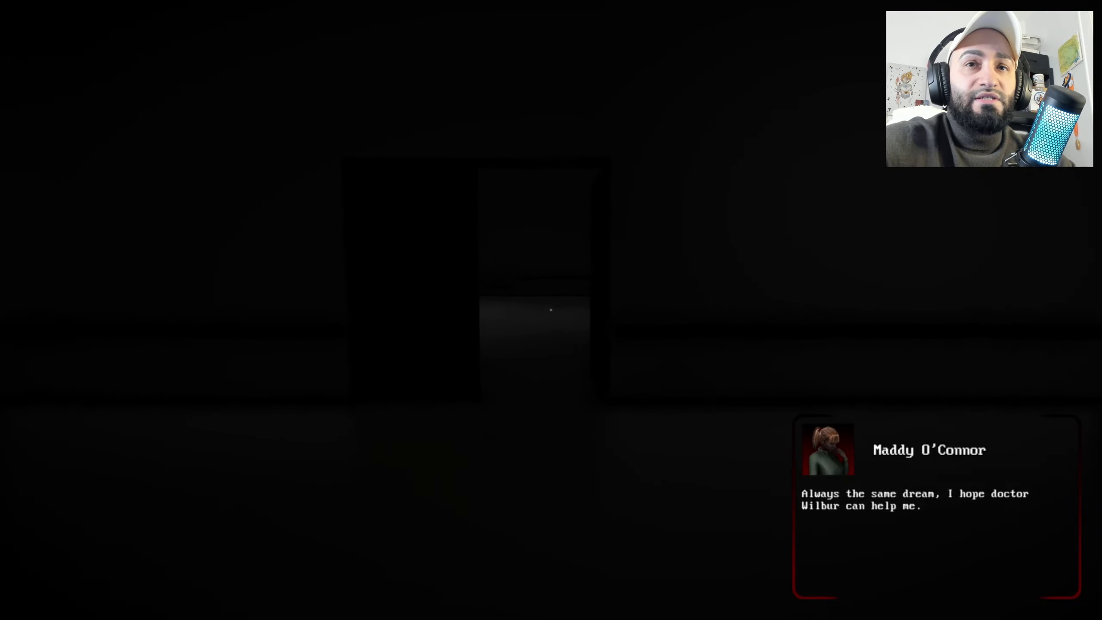
pyautogui.press('w')
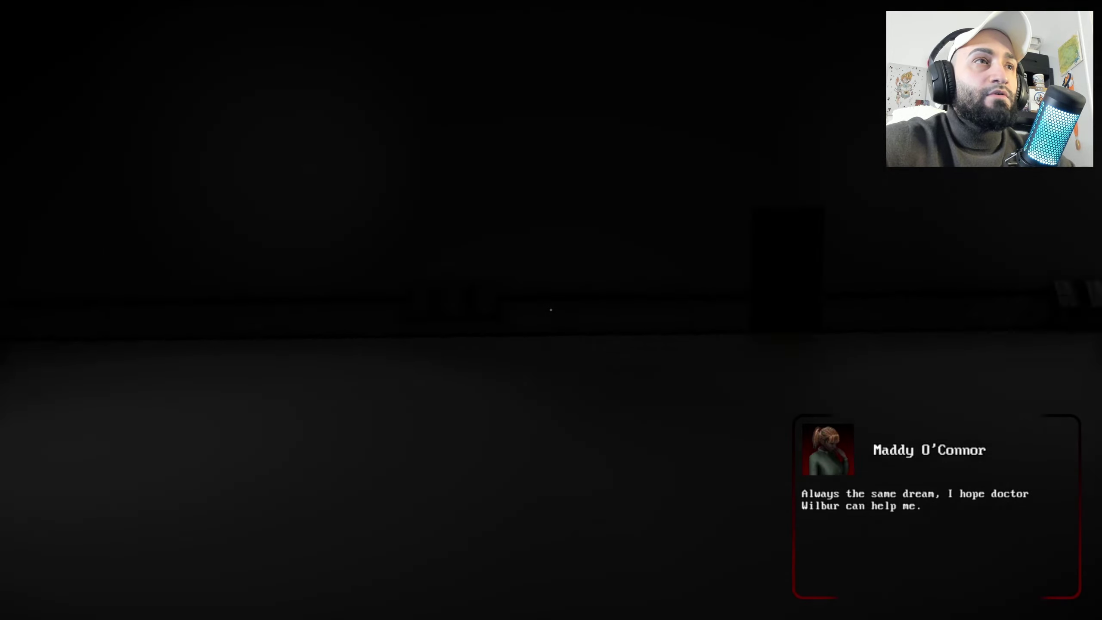
pyautogui.press('w')
pyautogui.press('w')
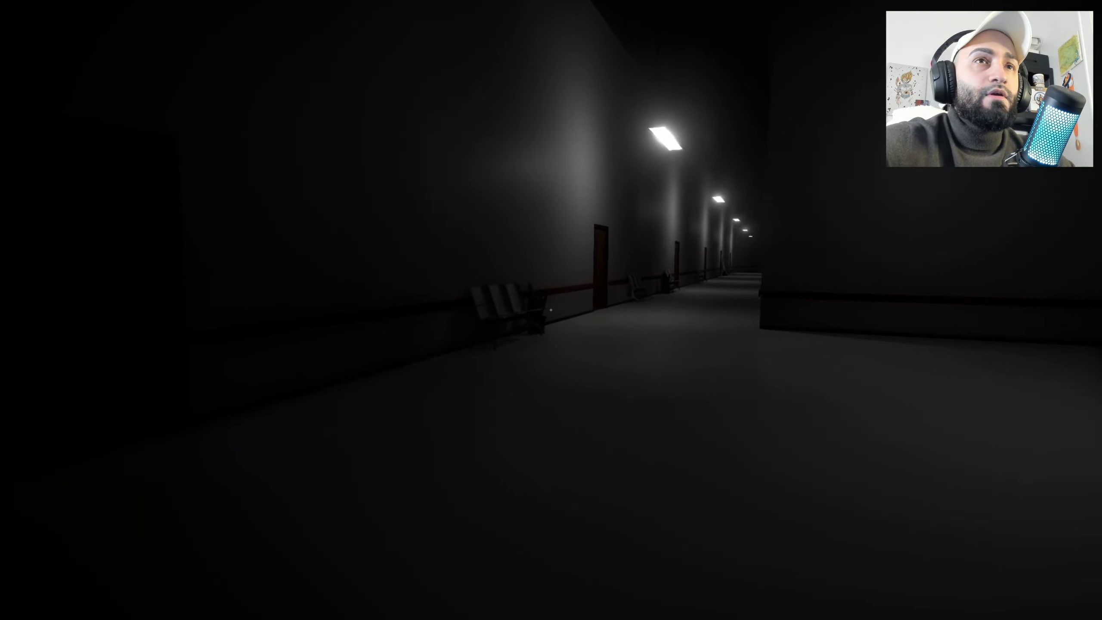
pyautogui.press('w')
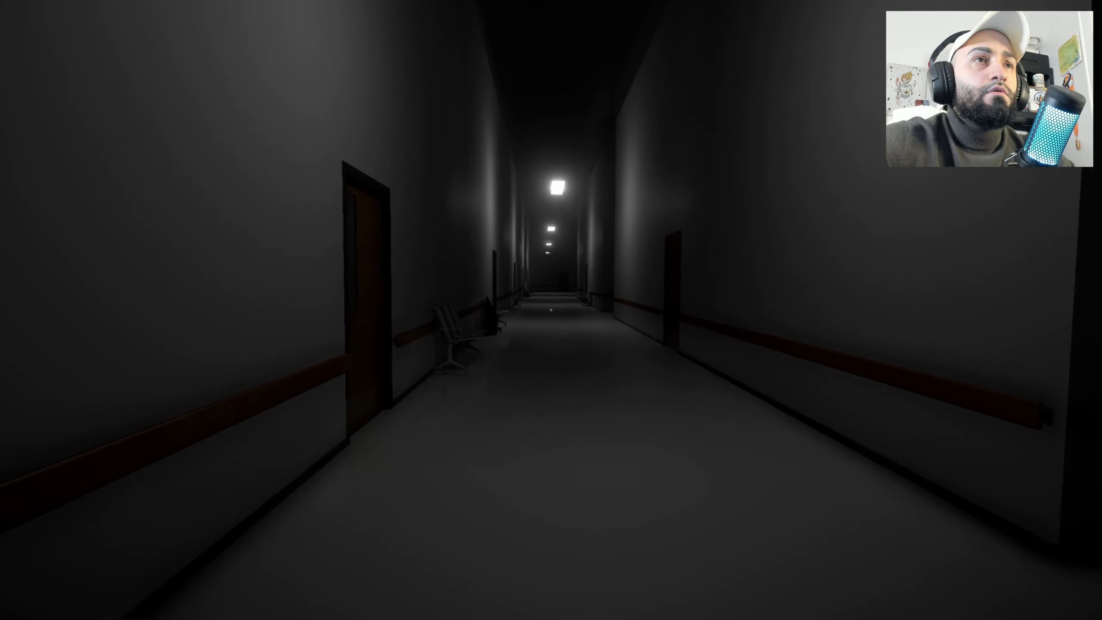
# Step: Follow the corridor past the benches and turn toward the white-coated doctor
pyautogui.press('w')
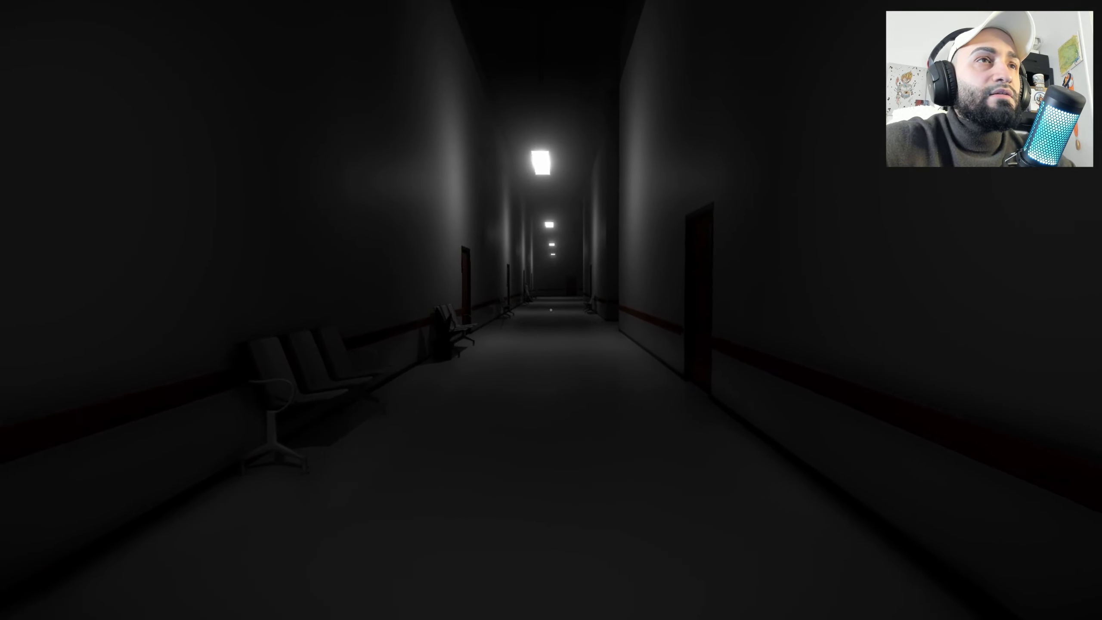
pyautogui.press('w')
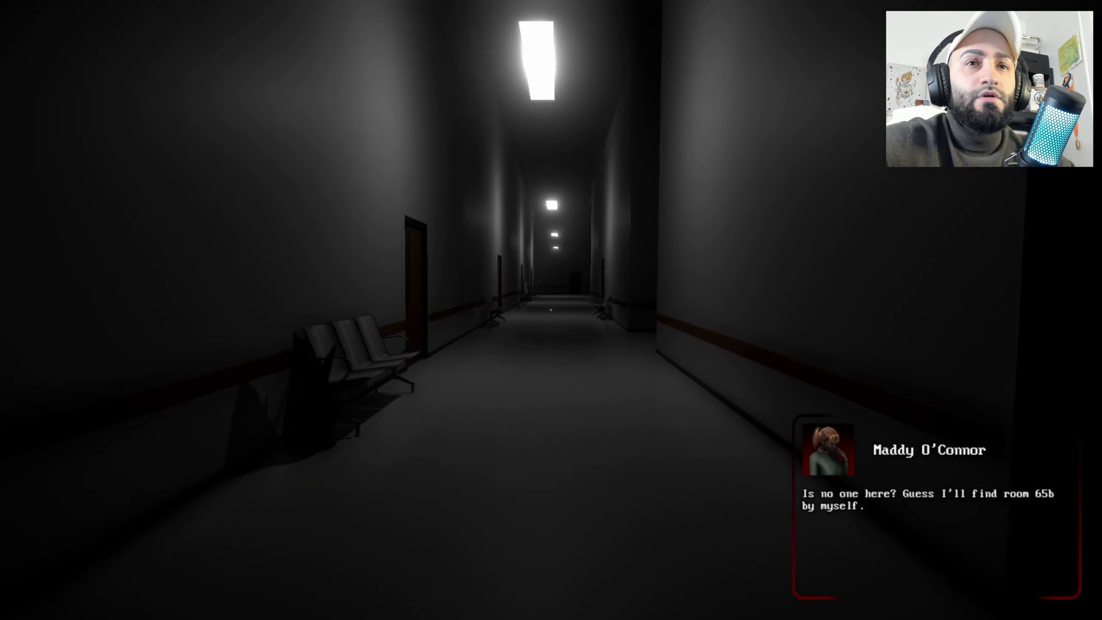
pyautogui.press('w')
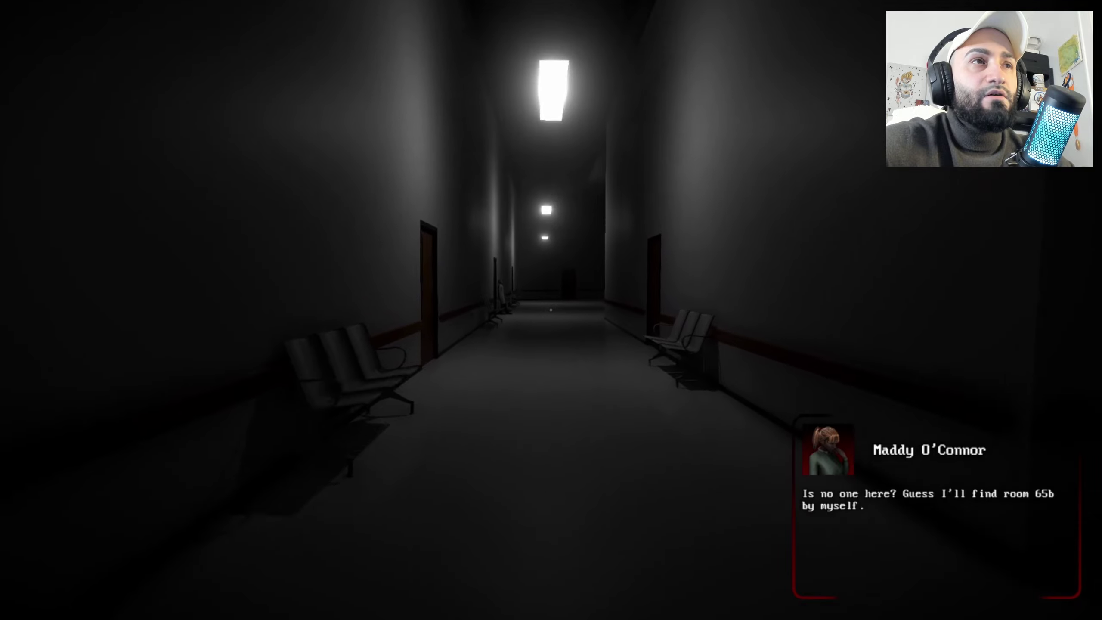
pyautogui.press('w')
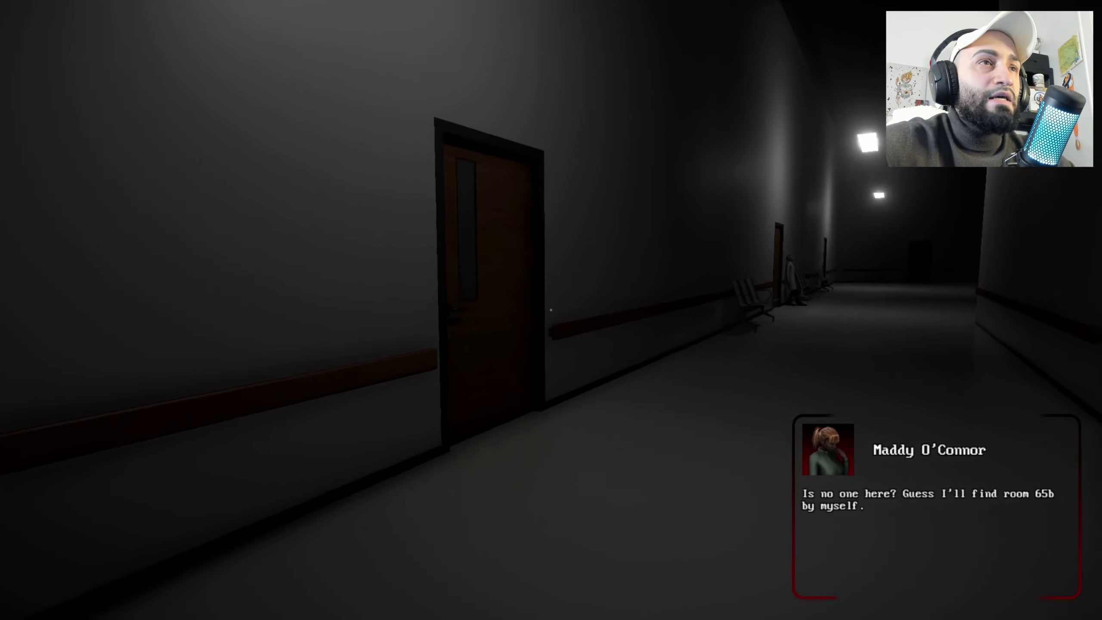
pyautogui.press('w')
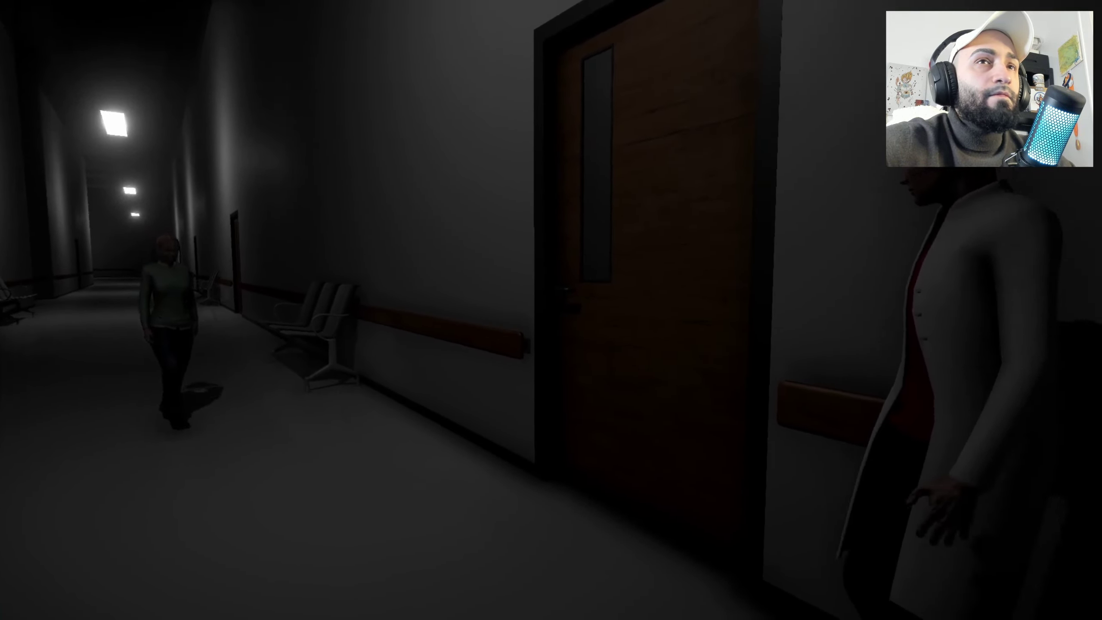
pyautogui.press('d')
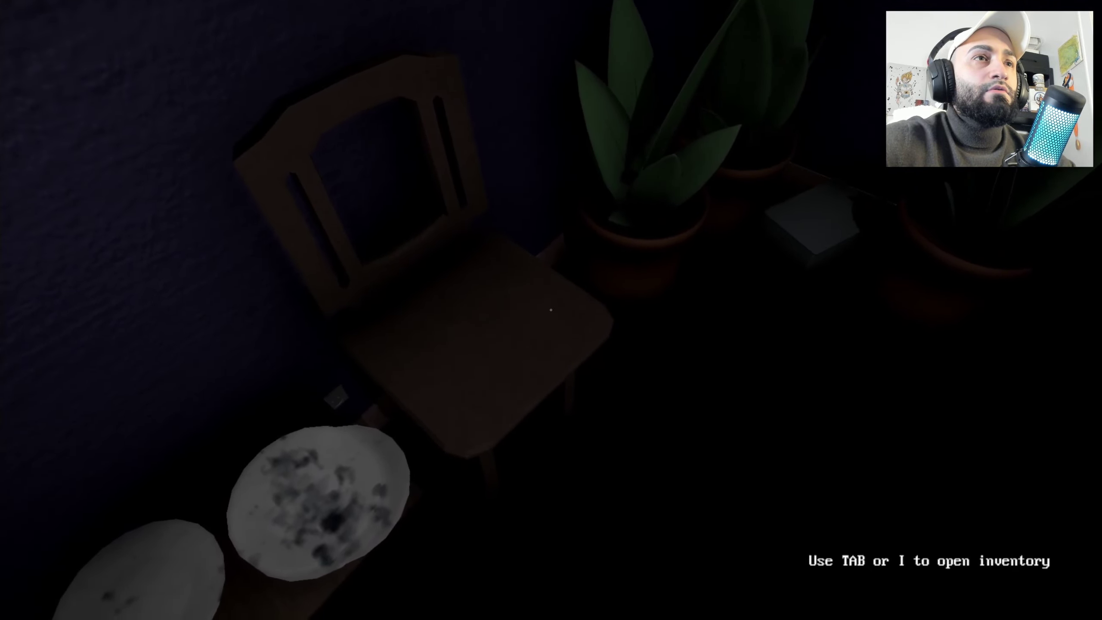
# Step: Open the inventory to check the home key
pyautogui.press('Tab')
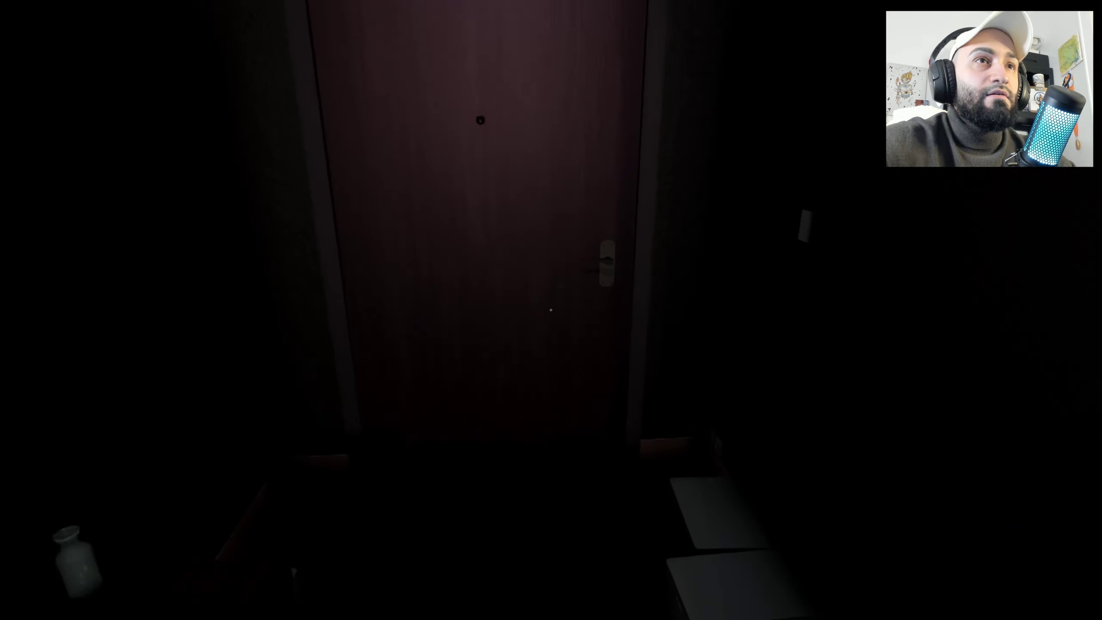
# Step: Use the home key on the dark red front door
pyautogui.click(552, 310)
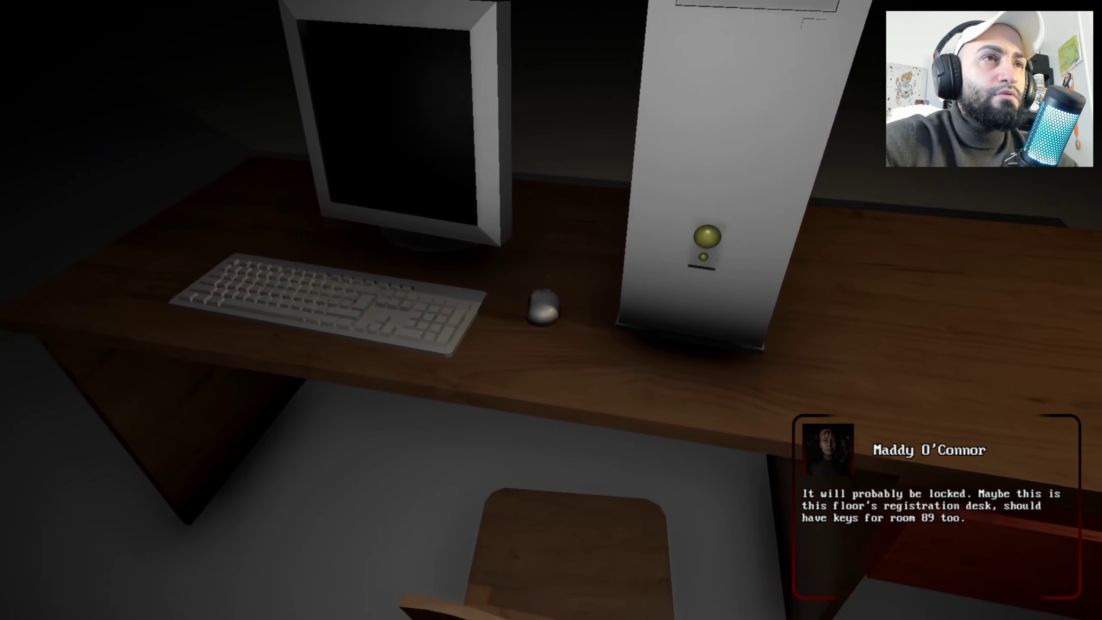
# Step: Check carried items at the registration desk and open its drawer
pyautogui.press('Tab')
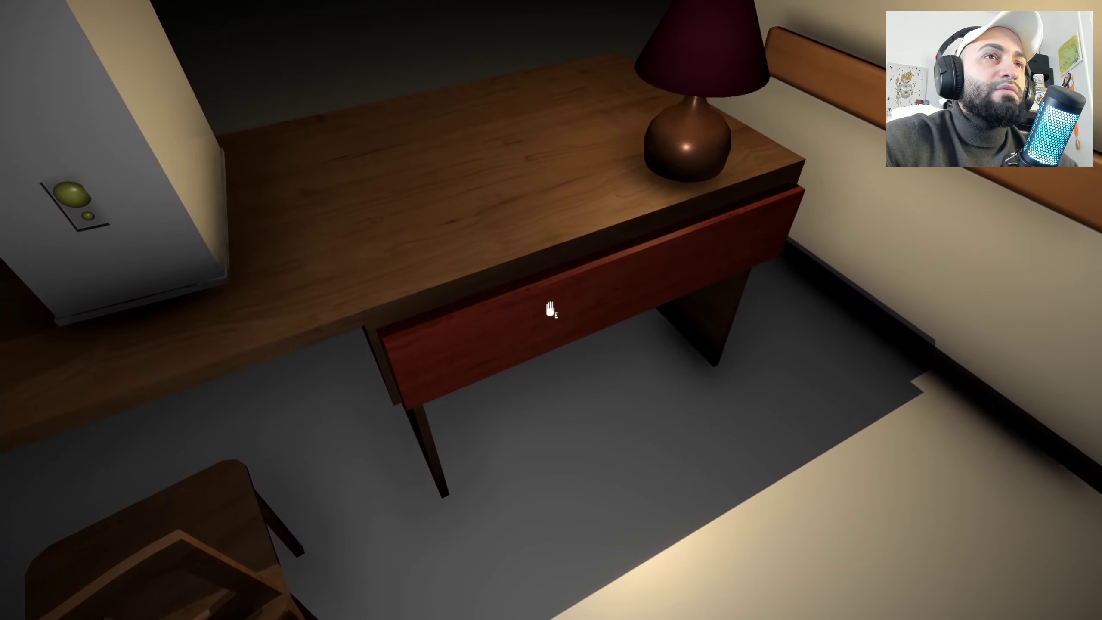
pyautogui.press('e')
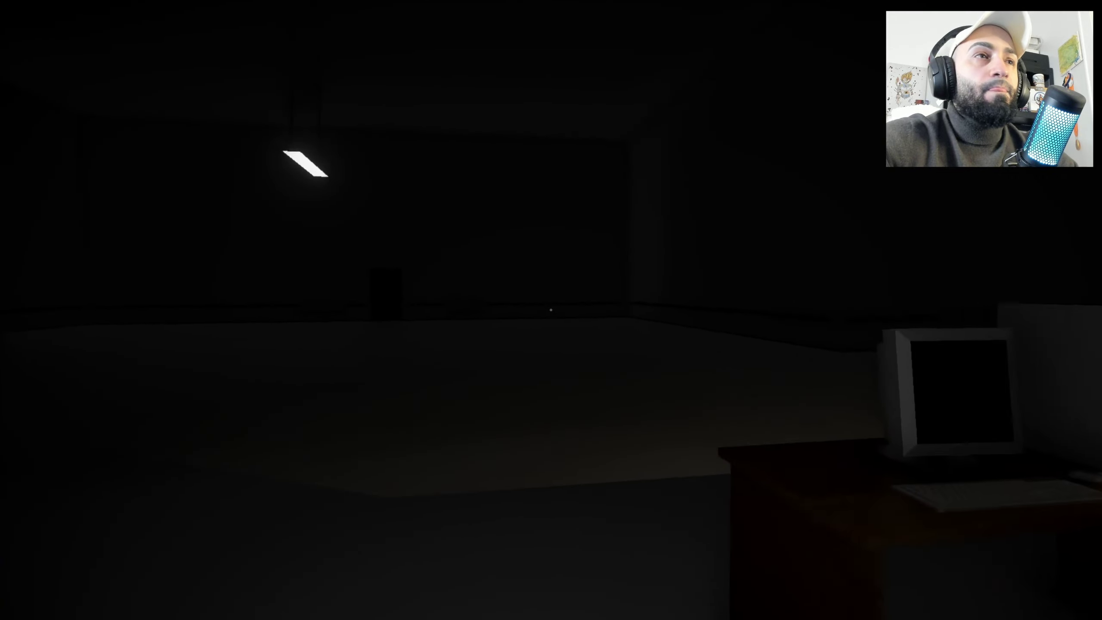
pyautogui.press('w')
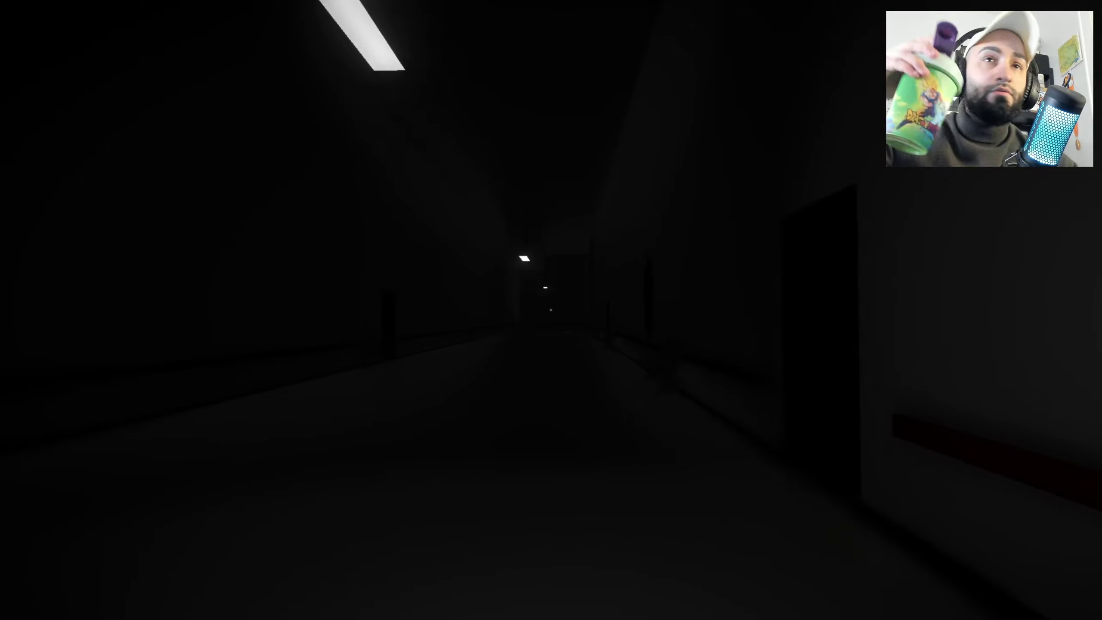
# Step: Walk down the dark hallway past the wall creature and through the door
pyautogui.press('w')
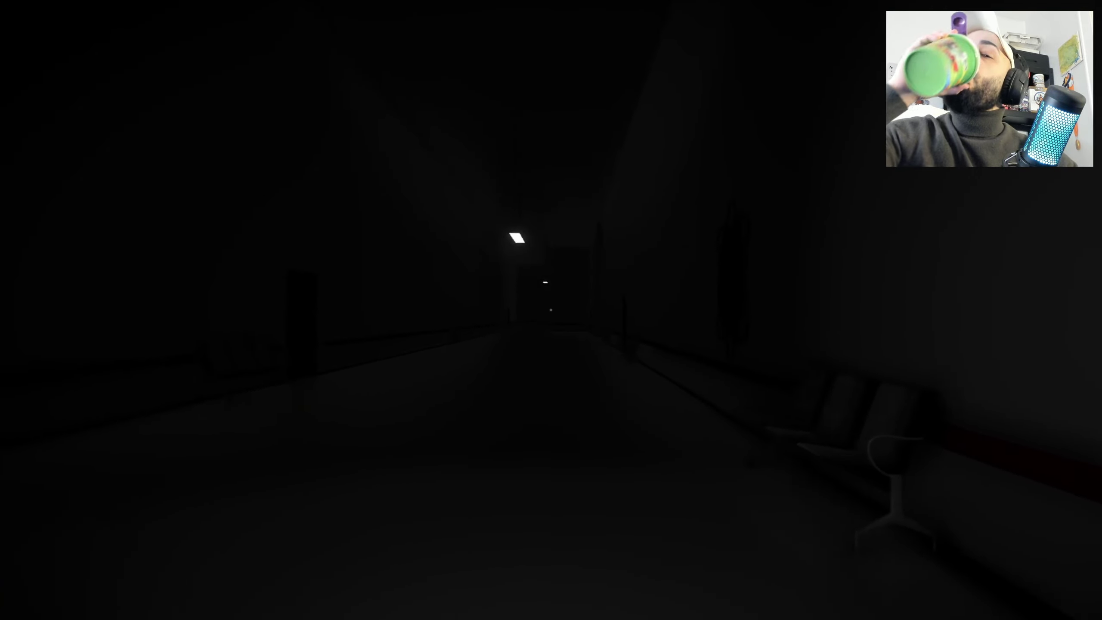
pyautogui.press('w')
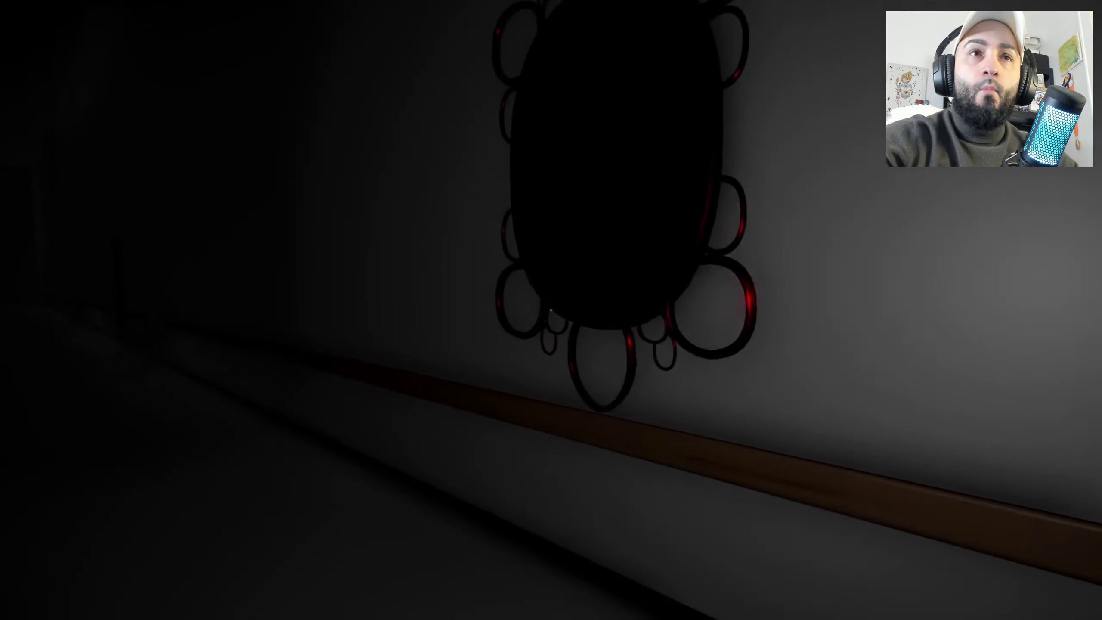
pyautogui.press('w')
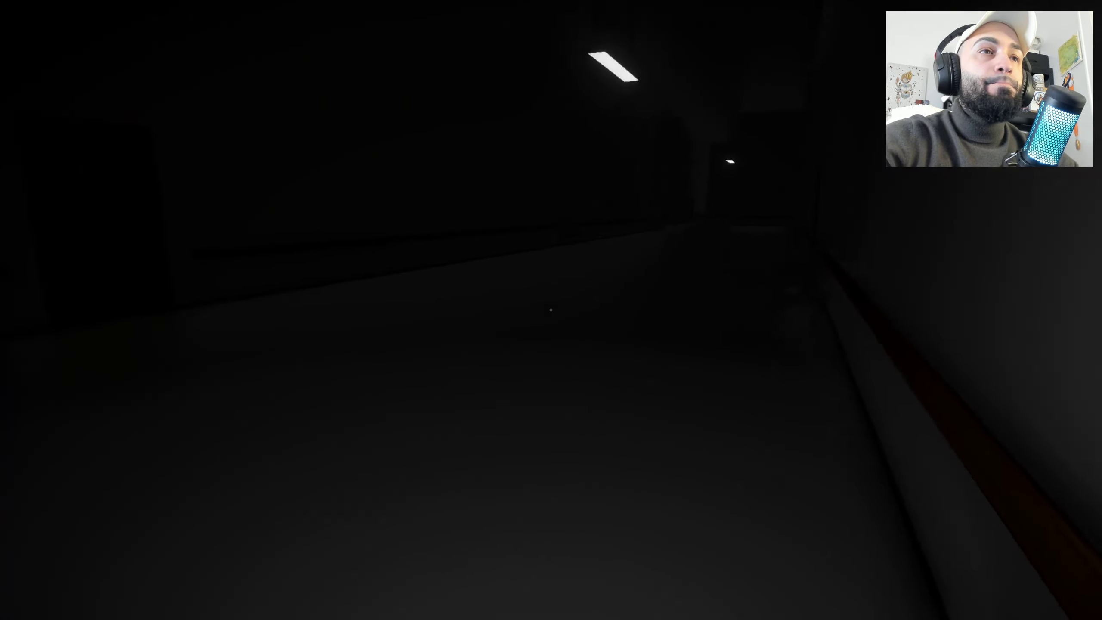
pyautogui.press('w')
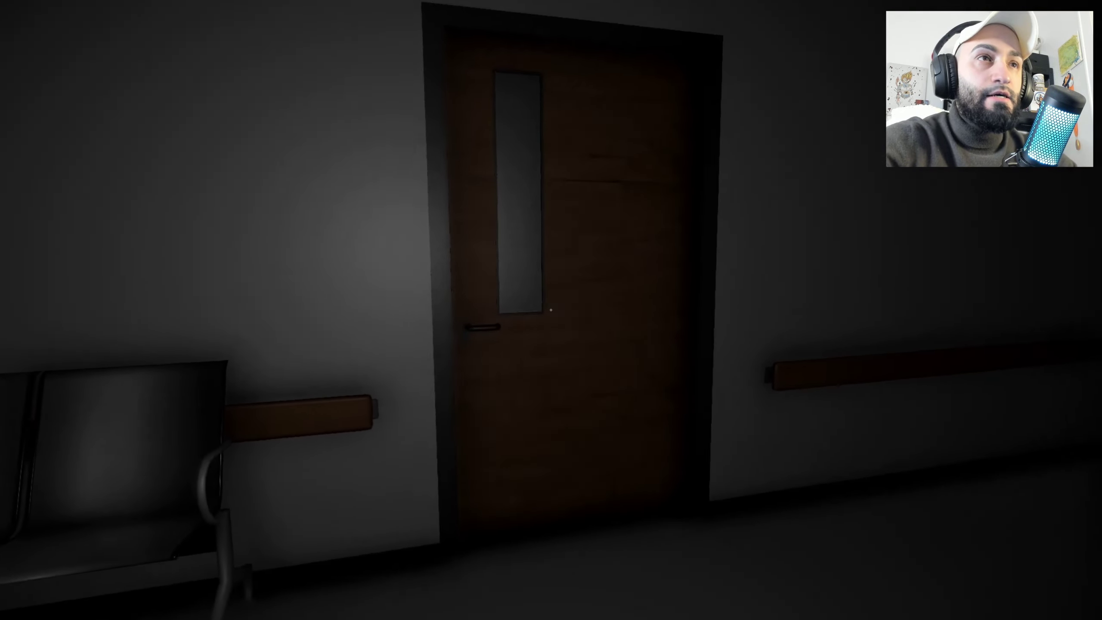
pyautogui.click(552, 310)
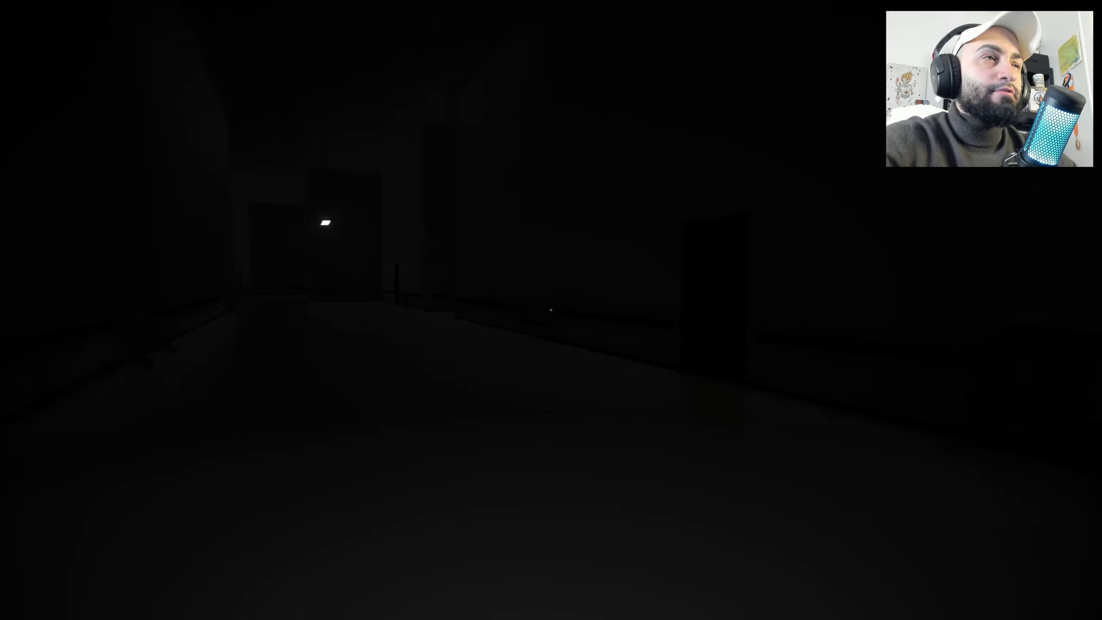
# Step: Continue along the hallway, passing a dark room, toward the last door
pyautogui.press('w')
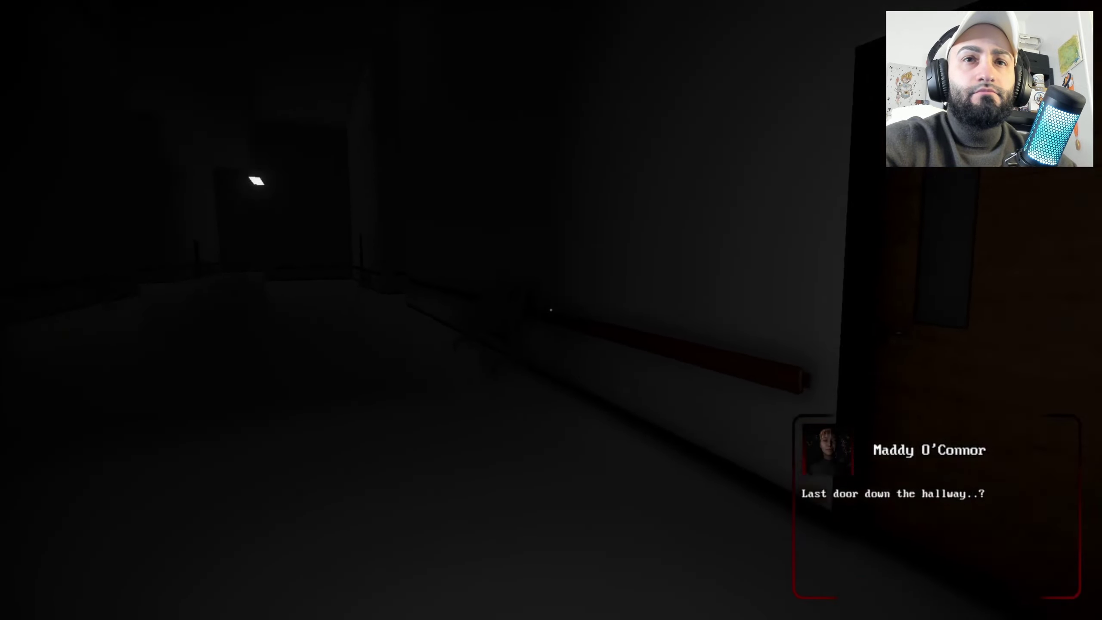
pyautogui.press('w')
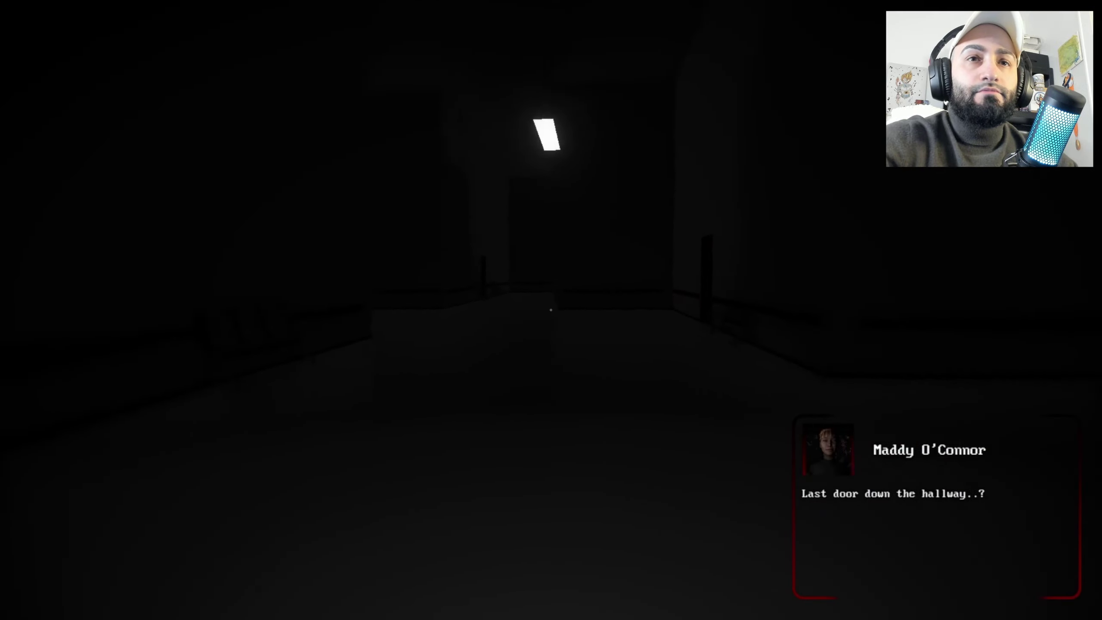
pyautogui.press('w')
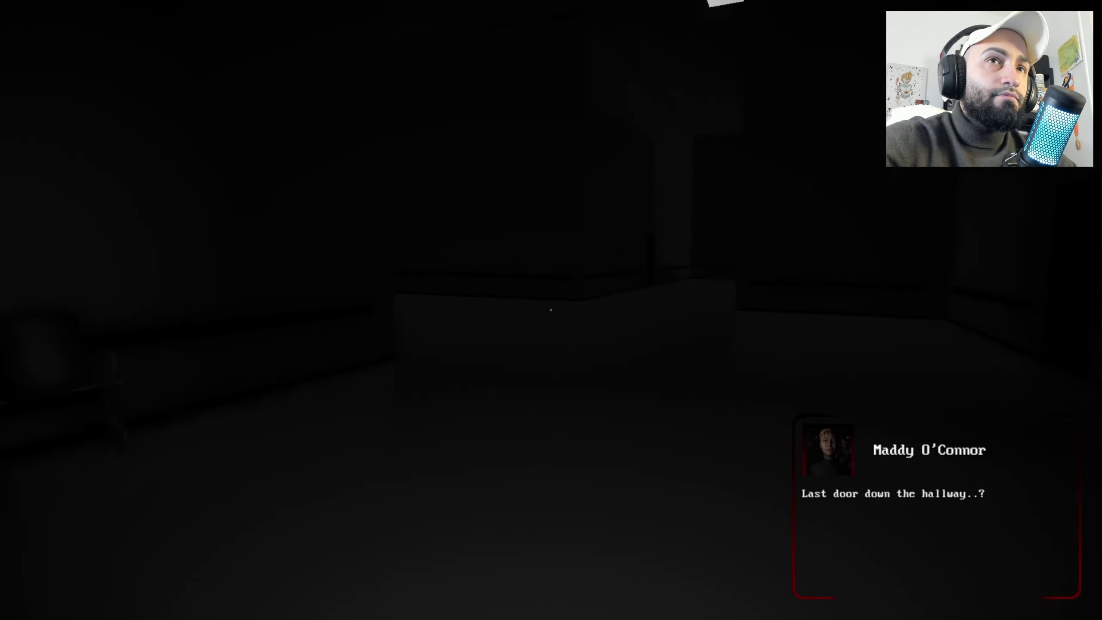
pyautogui.press('w')
pyautogui.press('w')
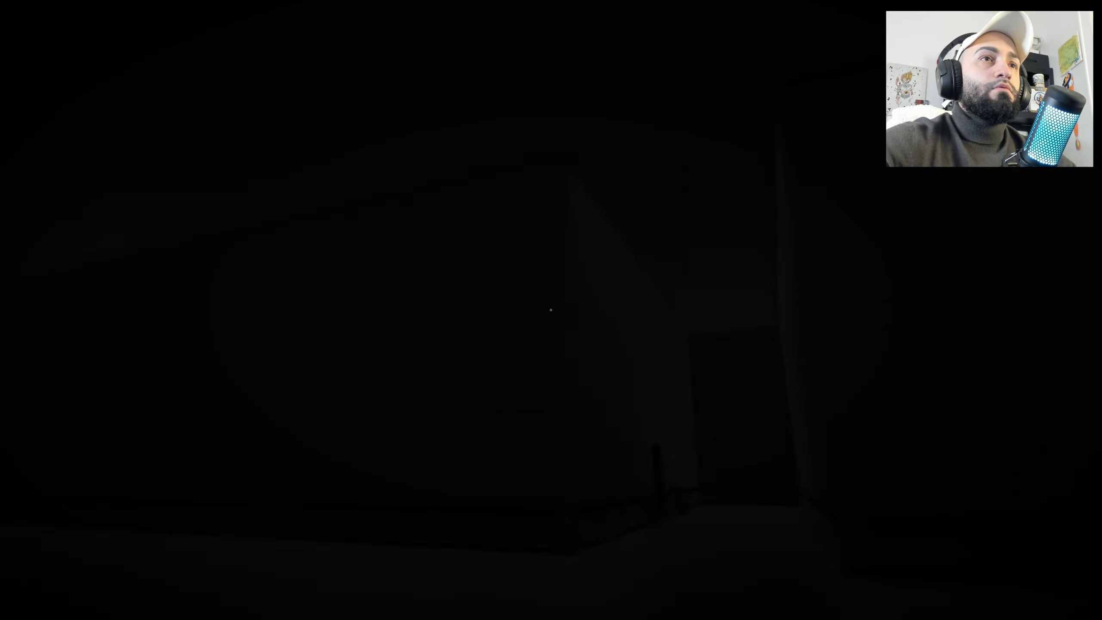
pyautogui.press('w')
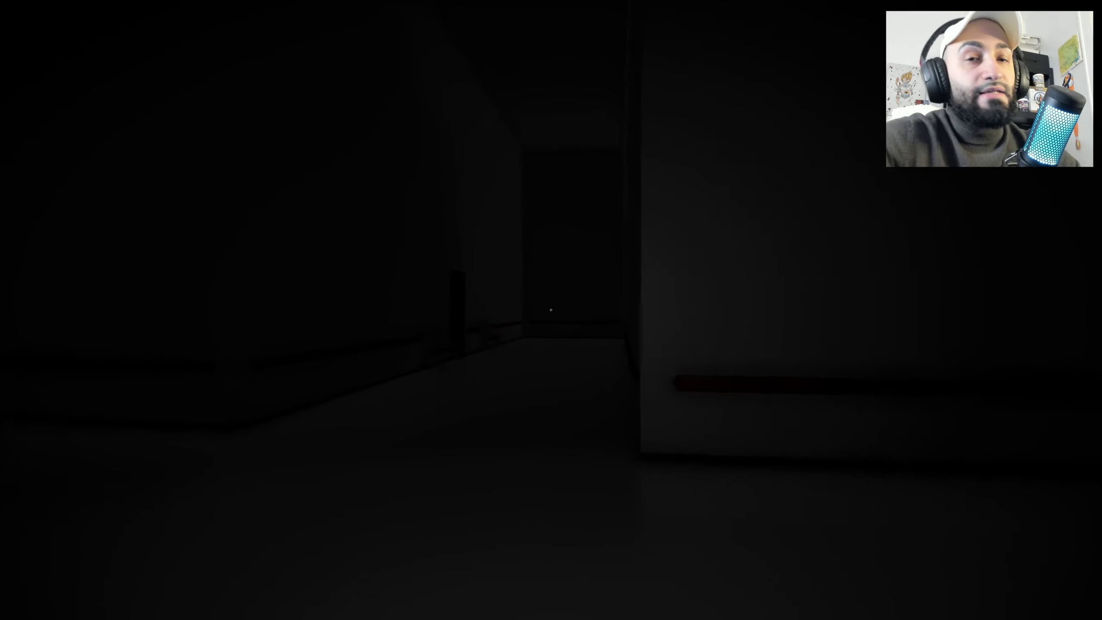
pyautogui.press('w')
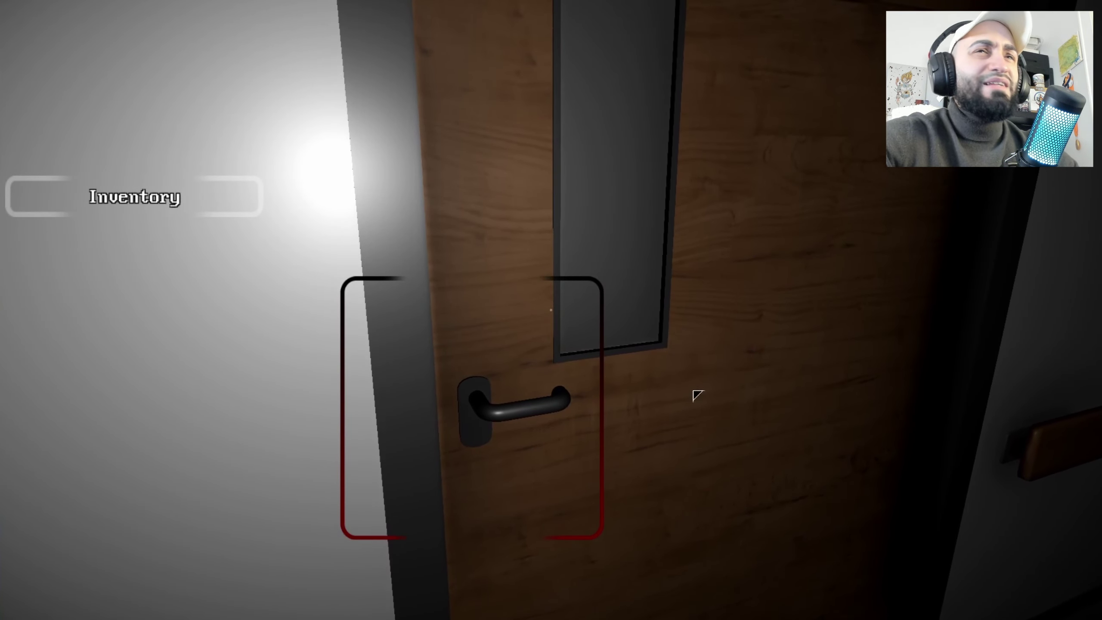
# Step: Walk past the chairs and through the wooden door into a dark room
pyautogui.press('w')
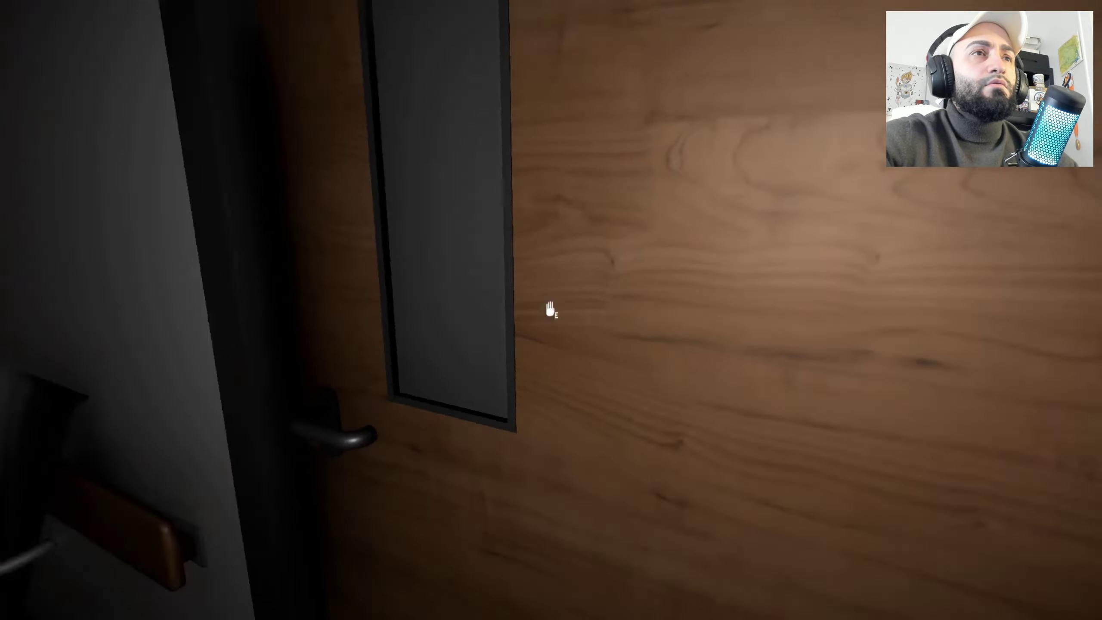
pyautogui.press('w')
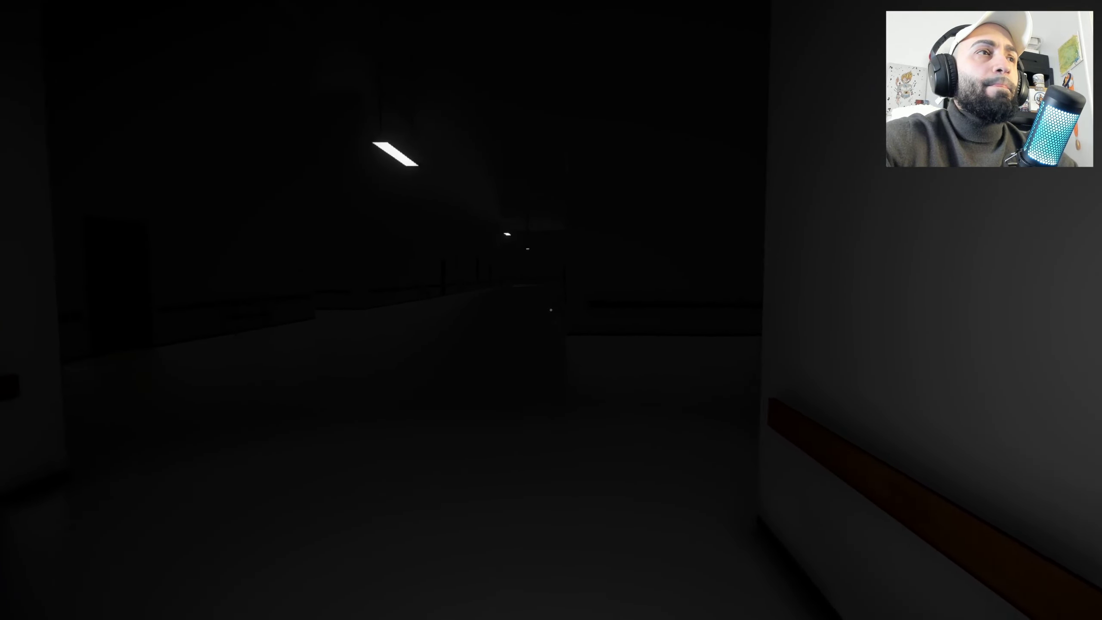
pyautogui.press('w')
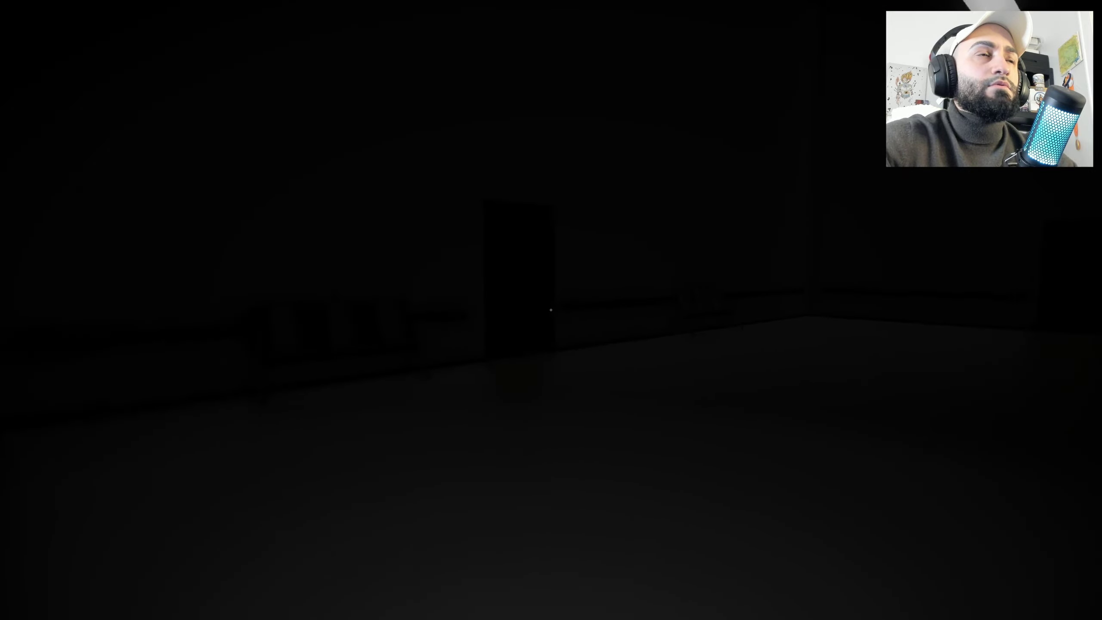
pyautogui.press('w')
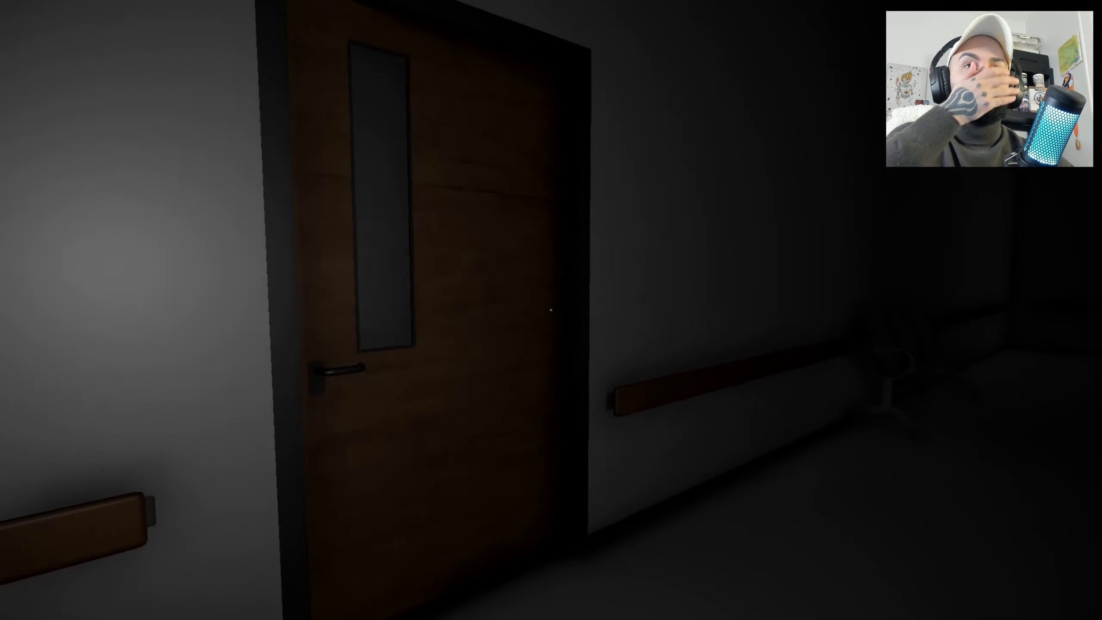
pyautogui.press('w')
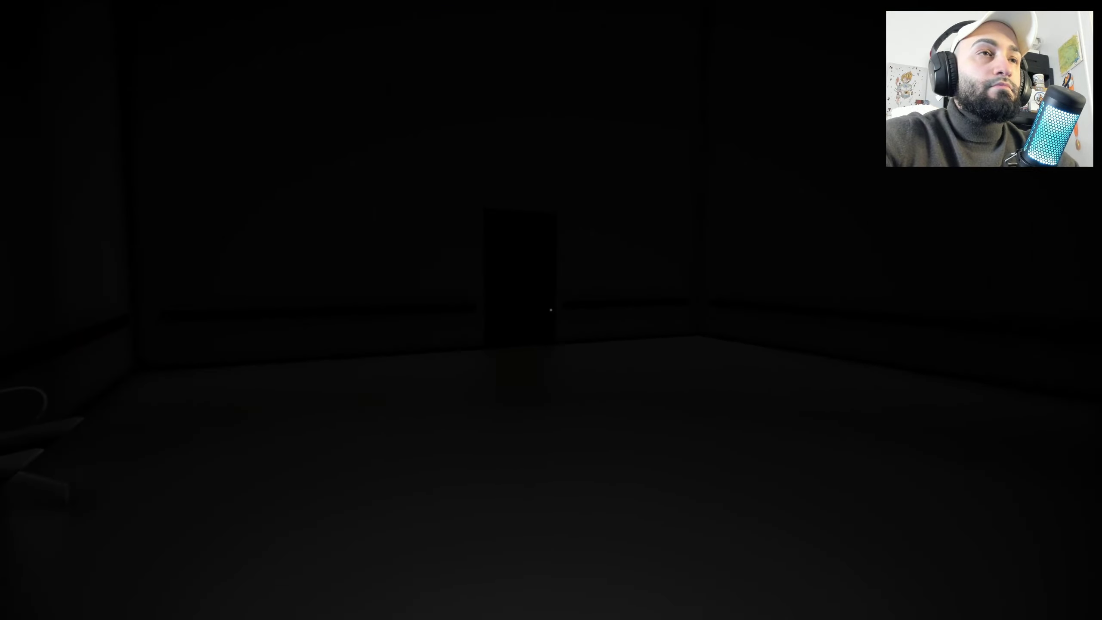
# Step: Explore the dark room beyond the wooden door, closing the inventory
pyautogui.press('w')
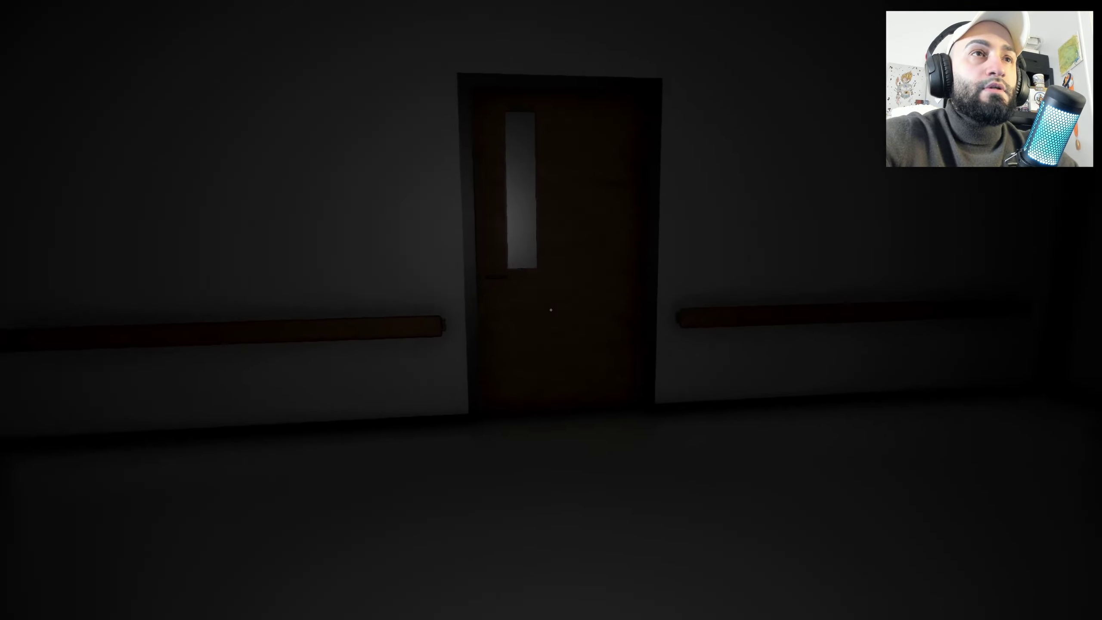
pyautogui.press('w')
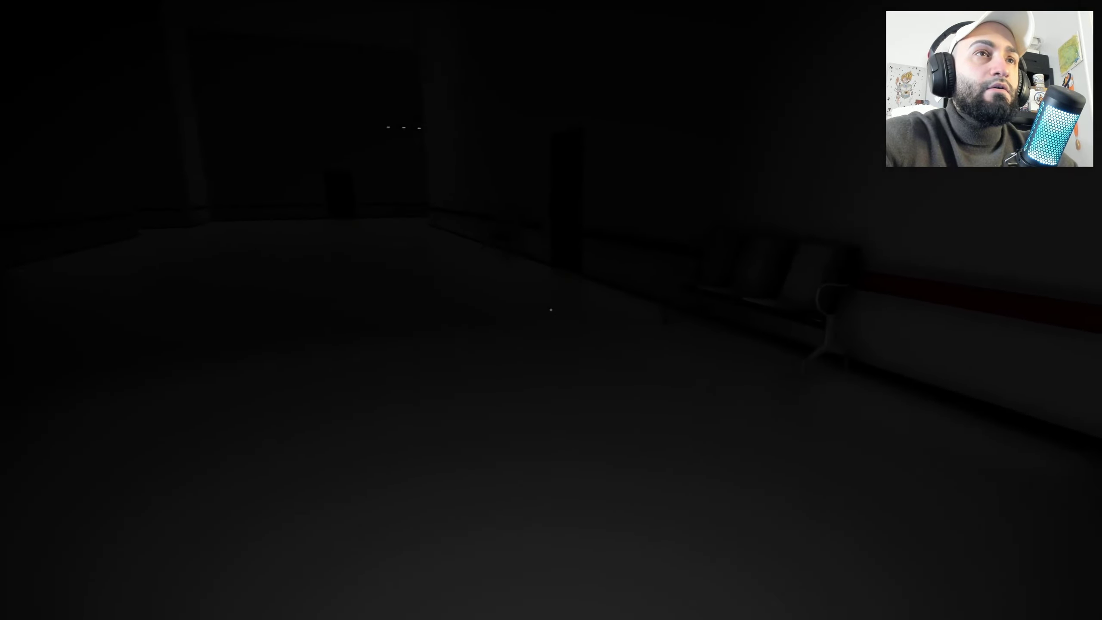
pyautogui.press('w')
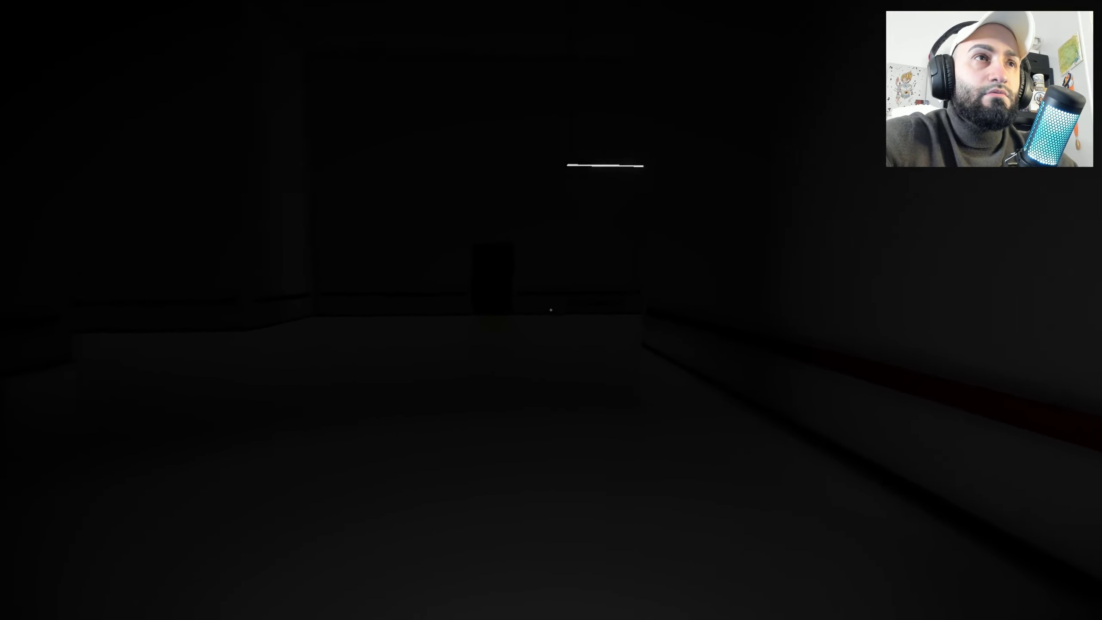
pyautogui.press('w')
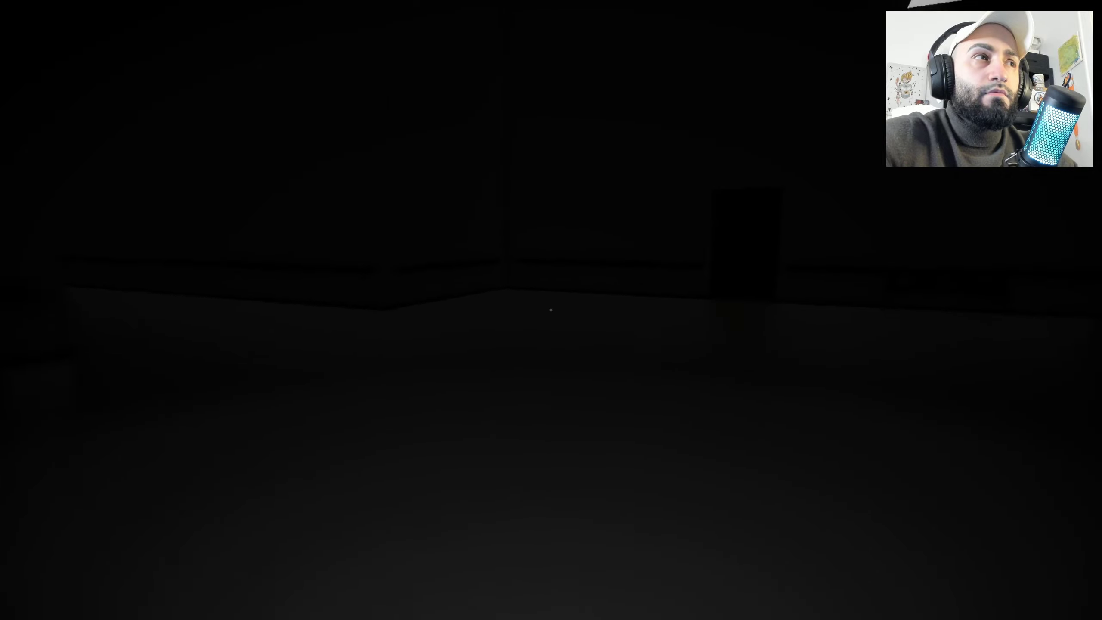
pyautogui.press('Tab')
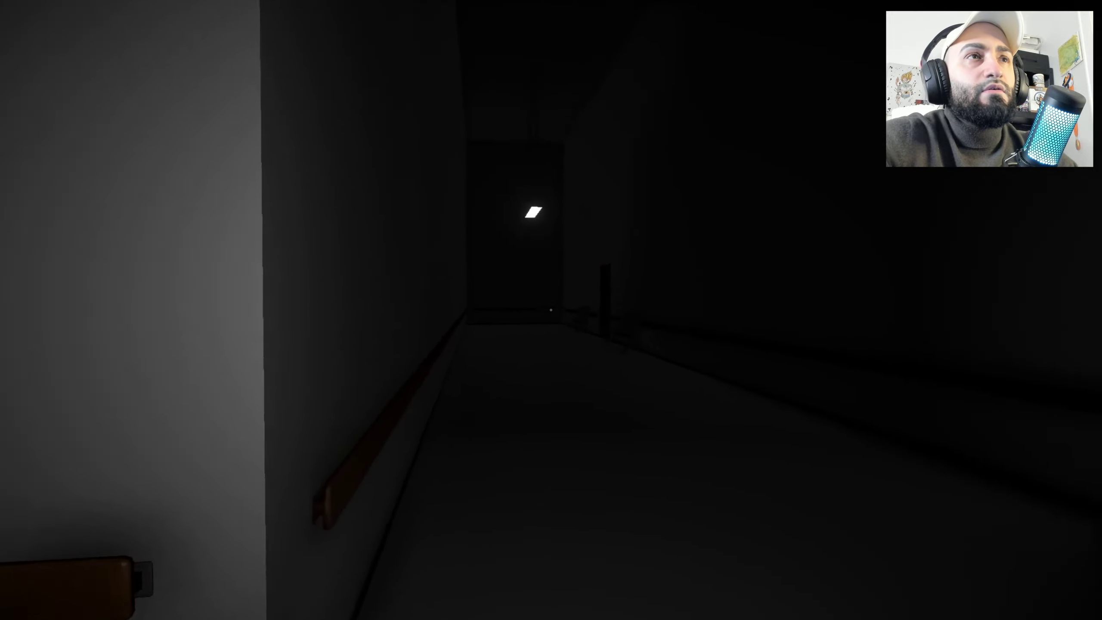
# Step: Walk the dark corridor and inspect the door on the right
pyautogui.press('w')
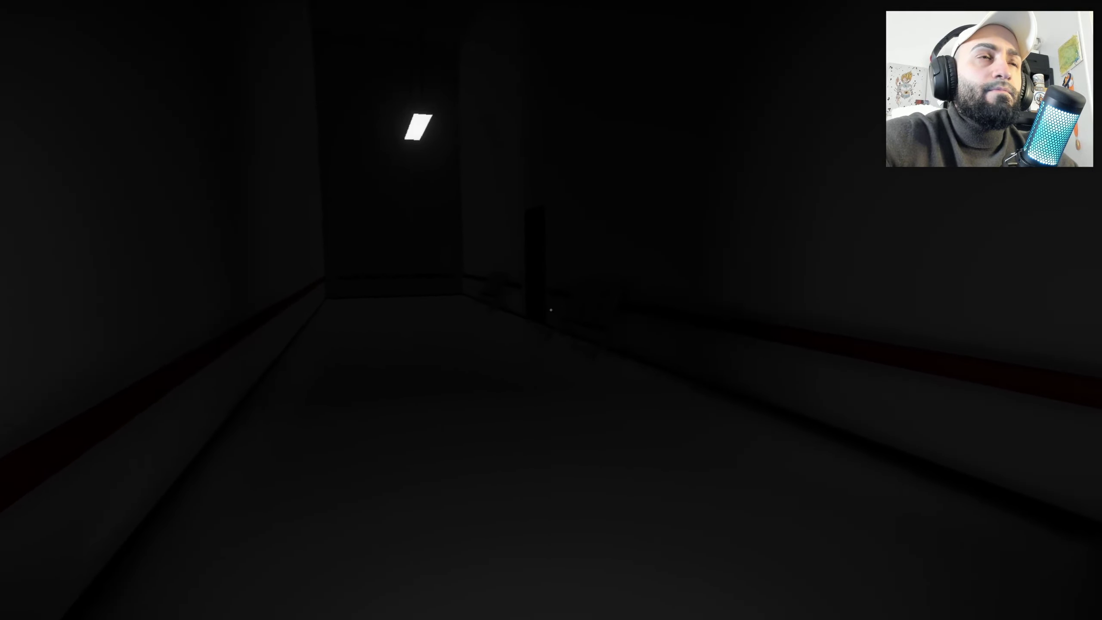
pyautogui.press('w')
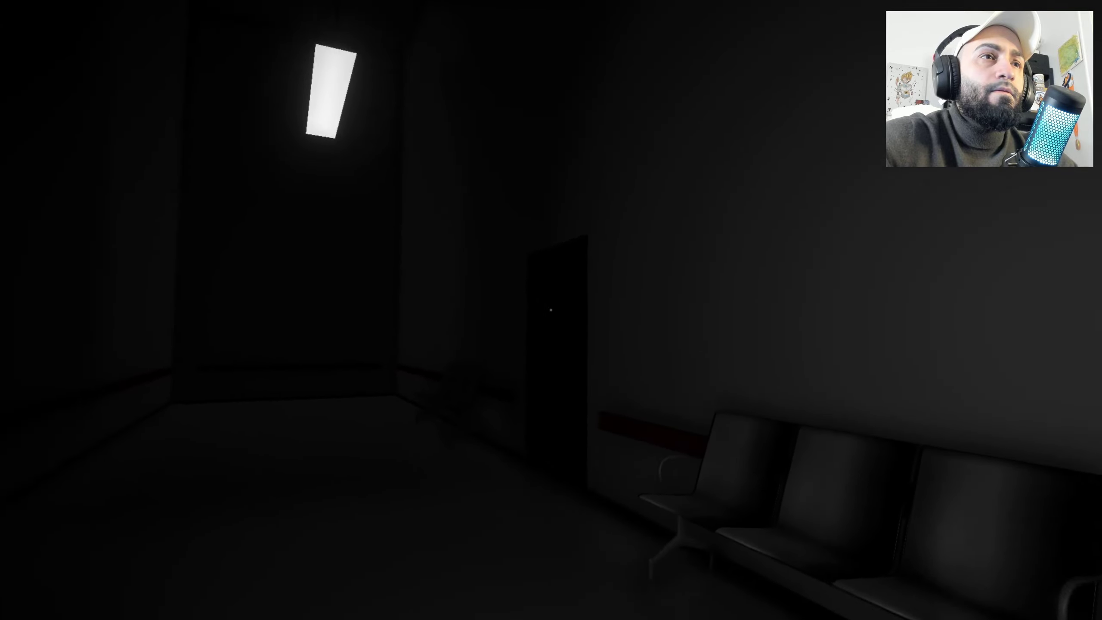
pyautogui.press('w')
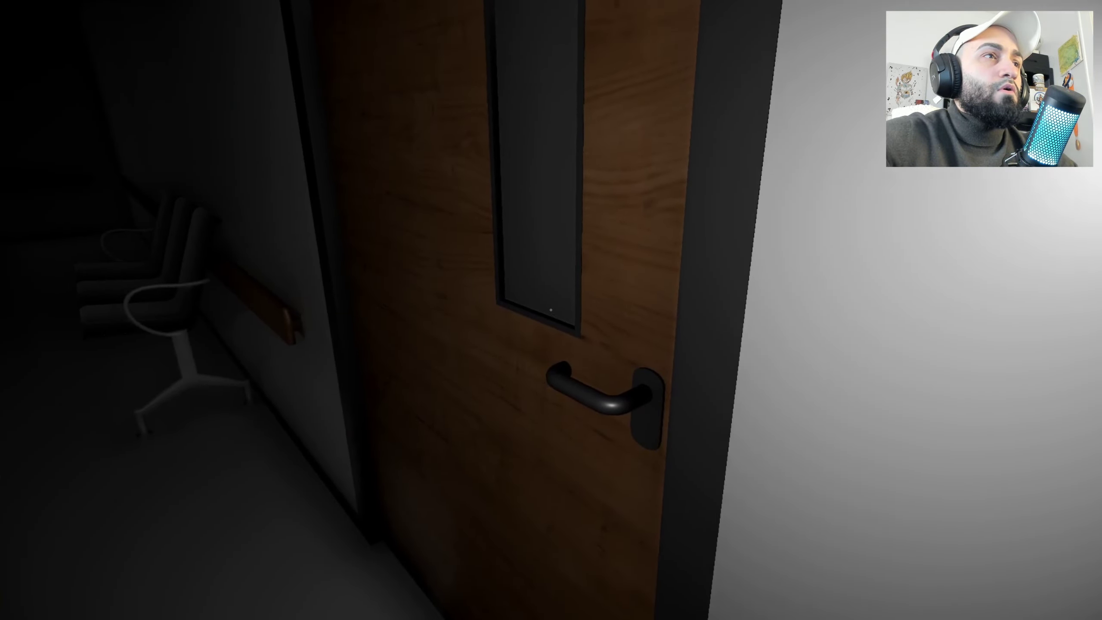
pyautogui.press('w')
pyautogui.press('w')
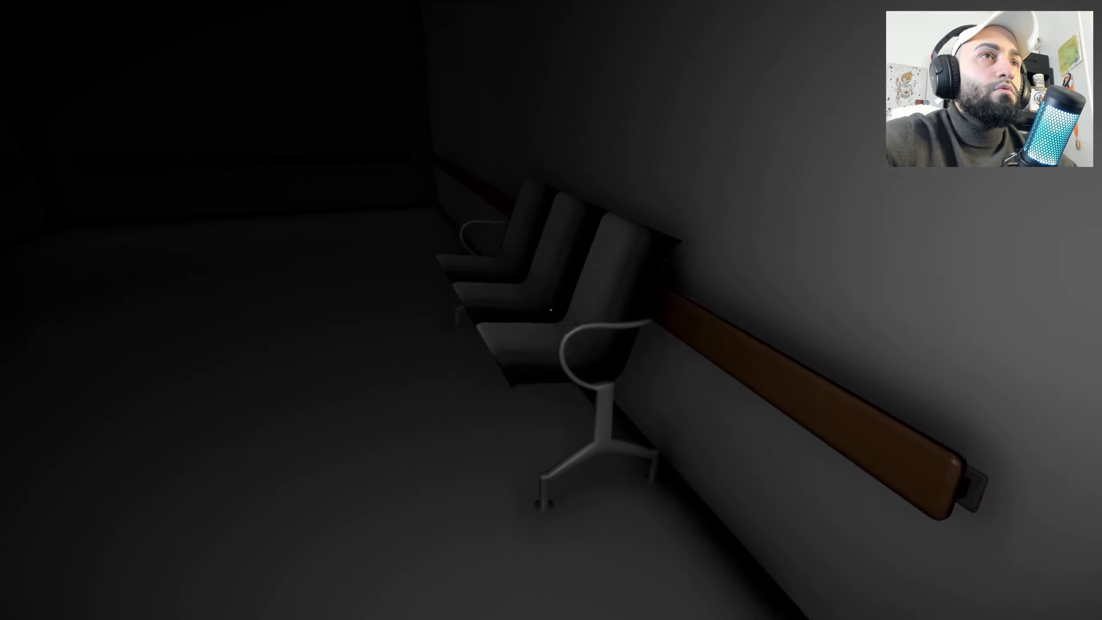
# Step: Walk the chair-lined corridor to the half-open wooden door
pyautogui.press('w')
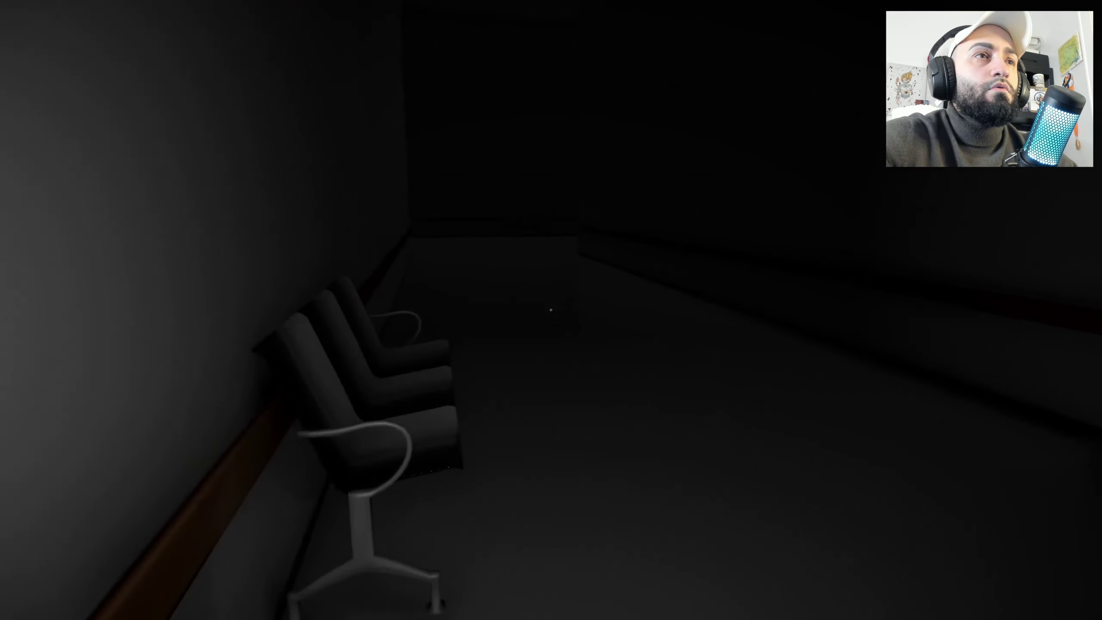
pyautogui.press('w')
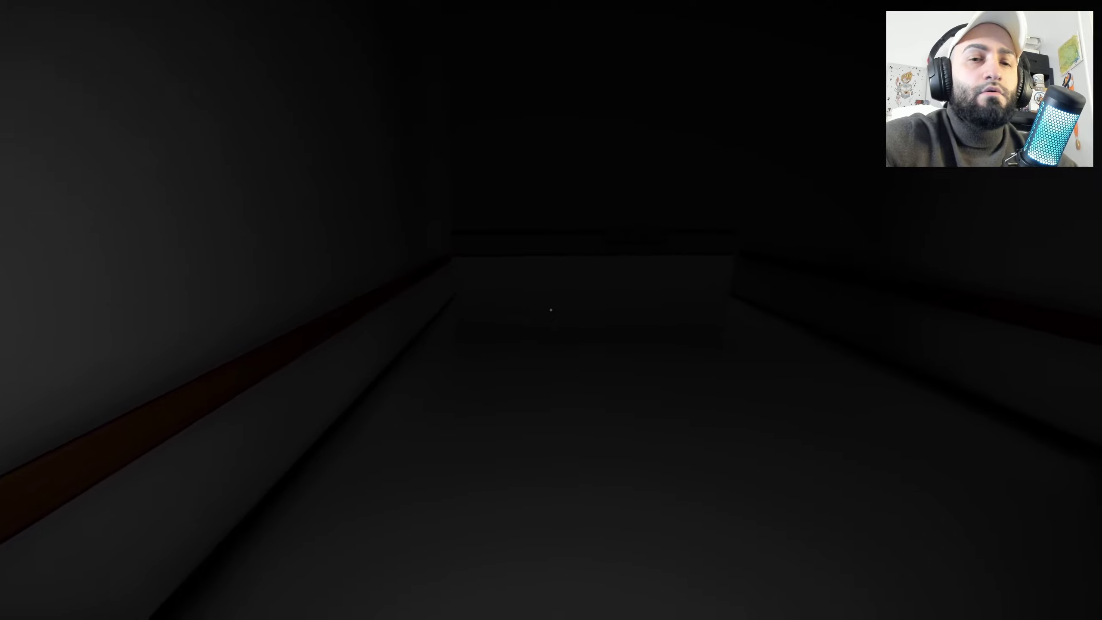
pyautogui.press('w')
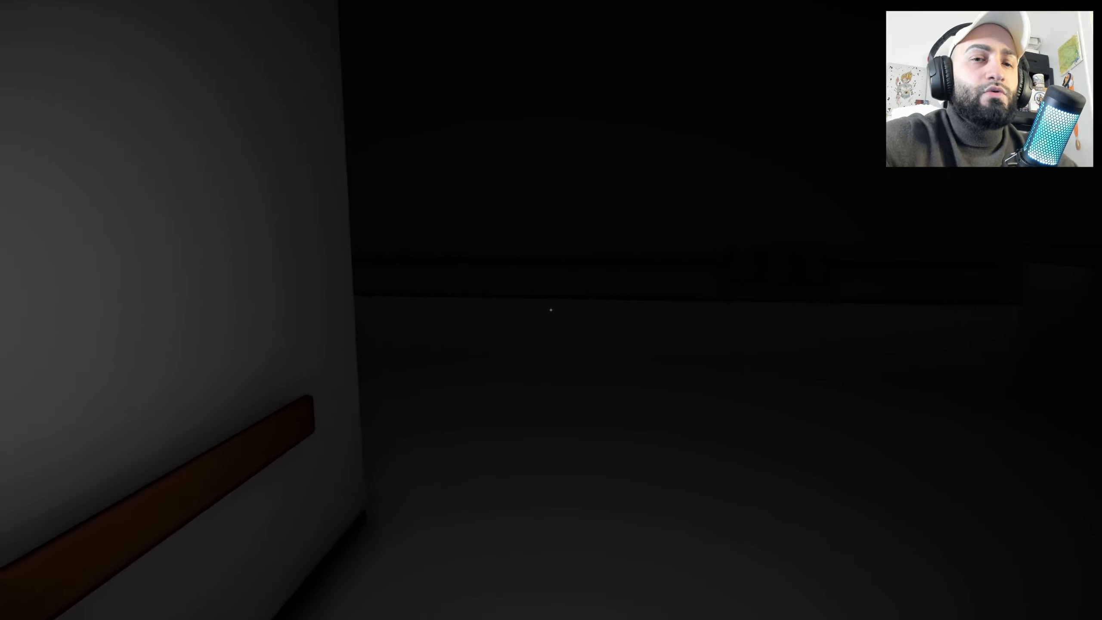
pyautogui.press('w')
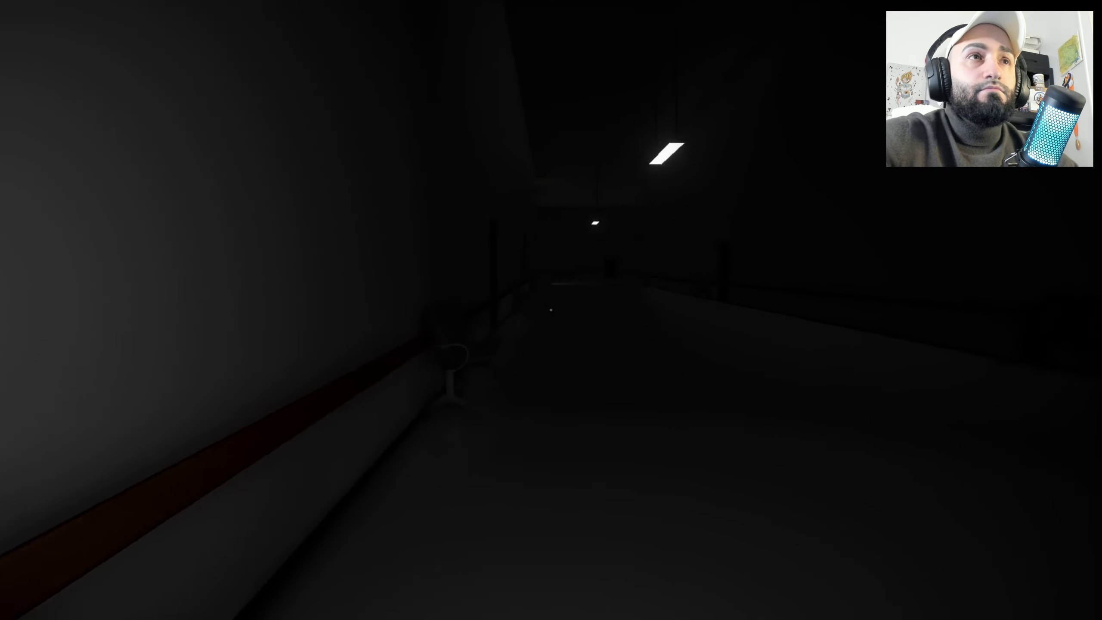
pyautogui.press('w')
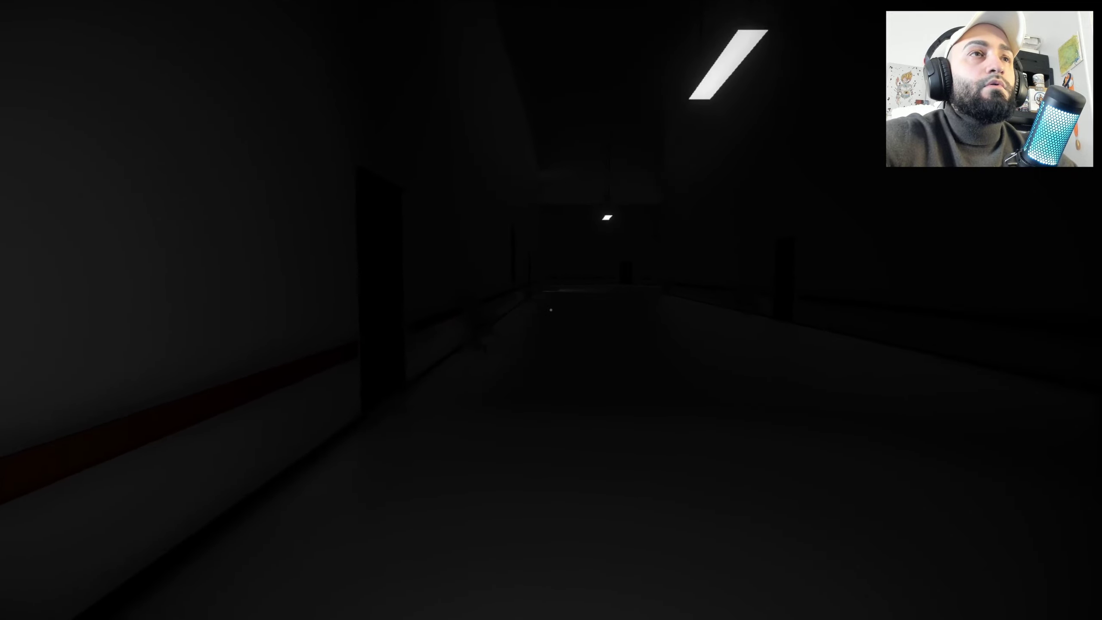
pyautogui.press('w')
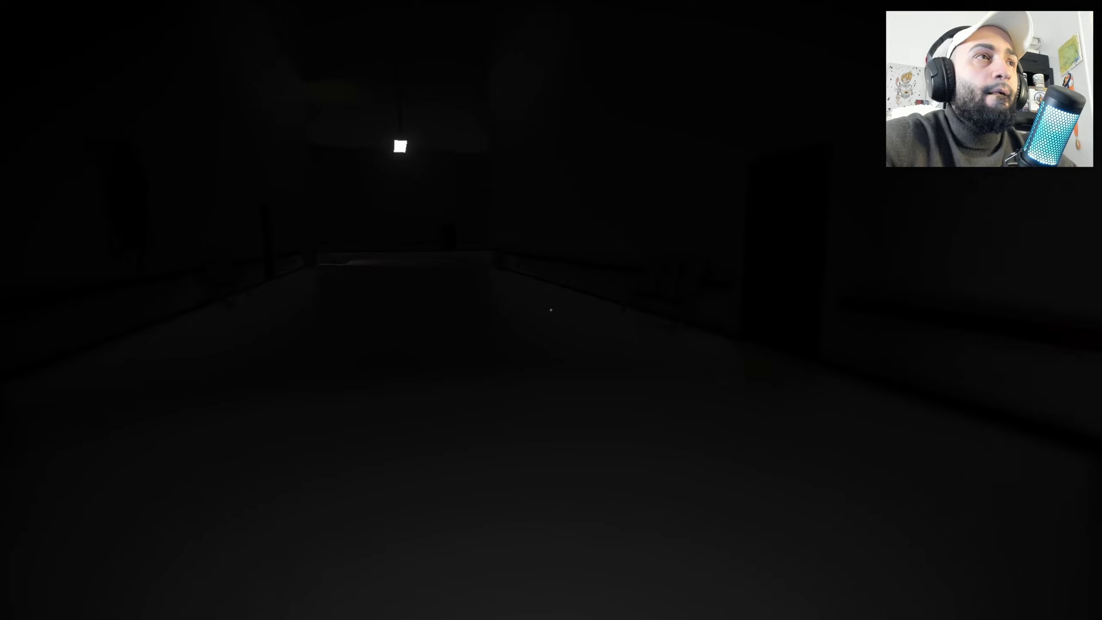
pyautogui.press('w')
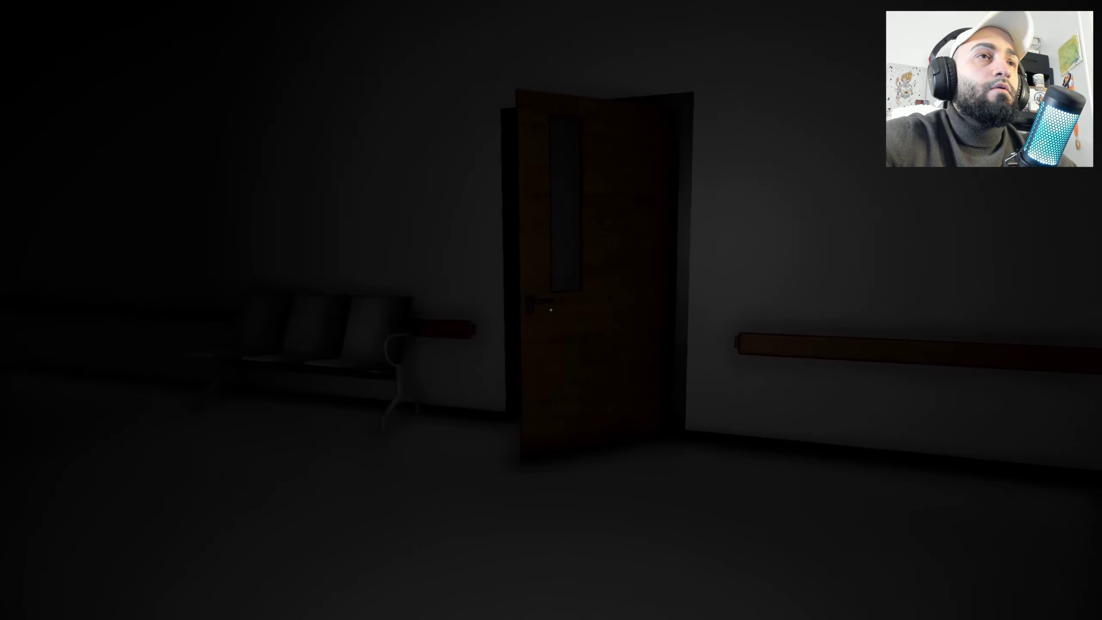
# Step: Enter the storage room and walk the aisles of white box shelves toward the floor mat
pyautogui.press('w')
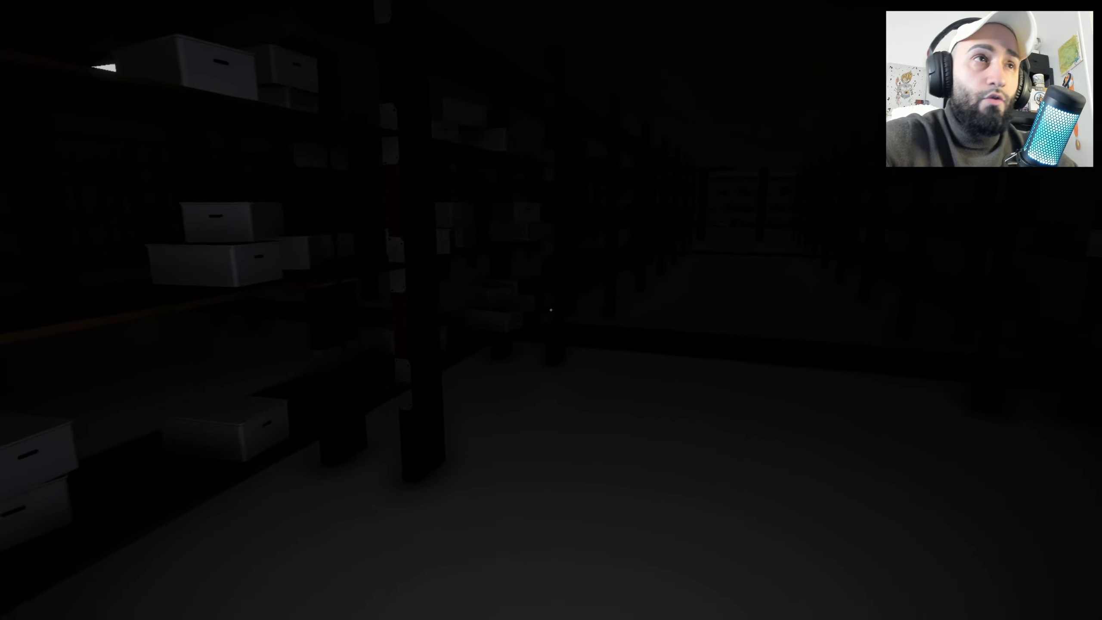
pyautogui.press('w')
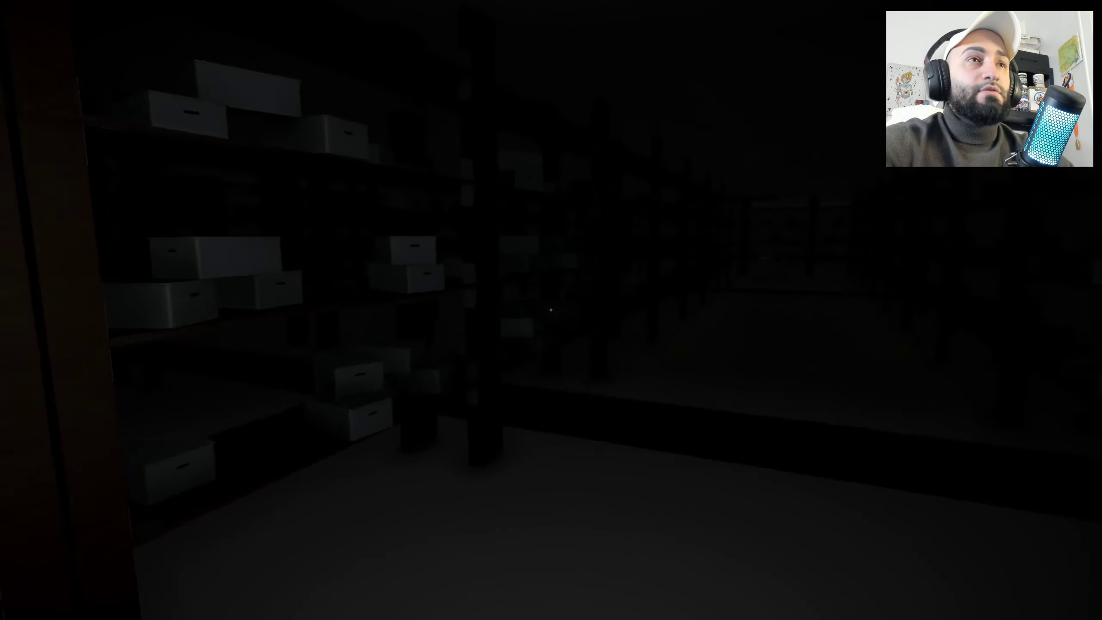
pyautogui.press('w')
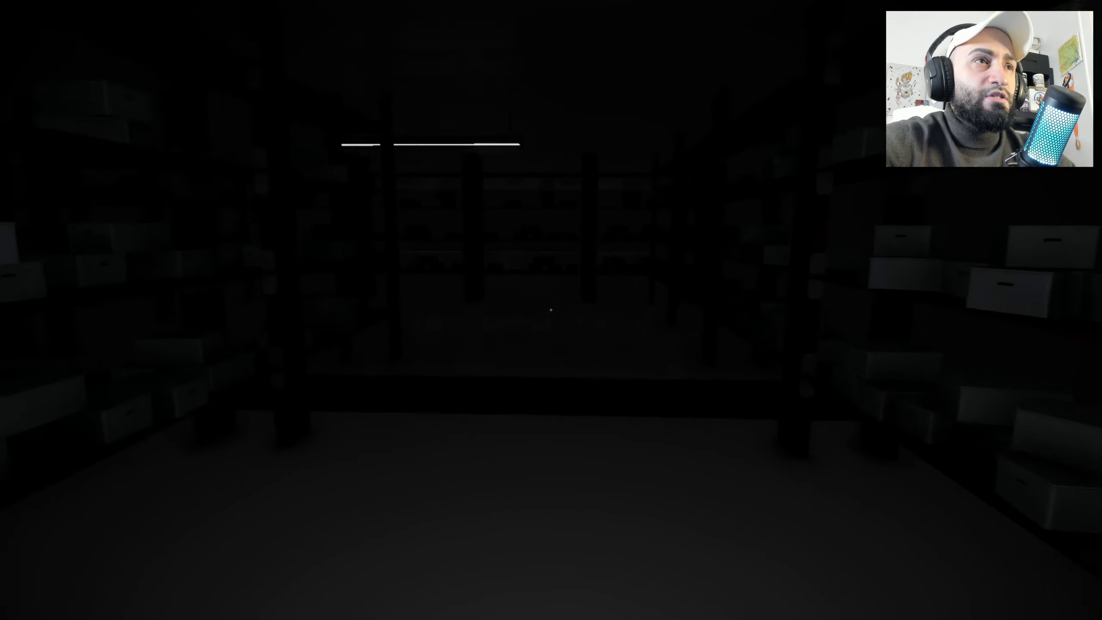
pyautogui.press('w')
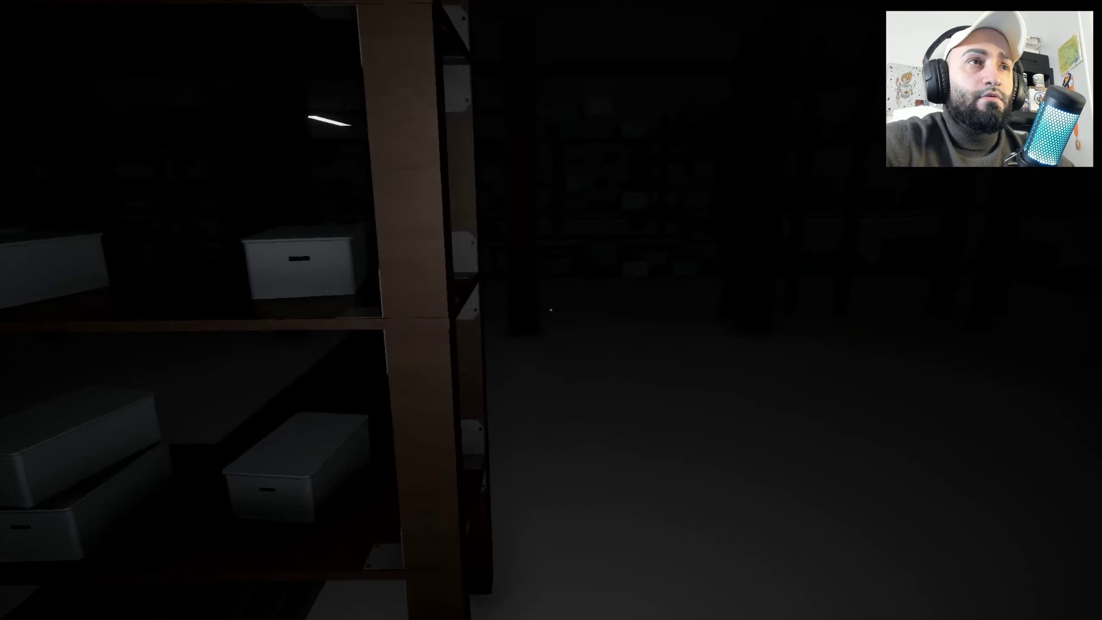
pyautogui.press('w')
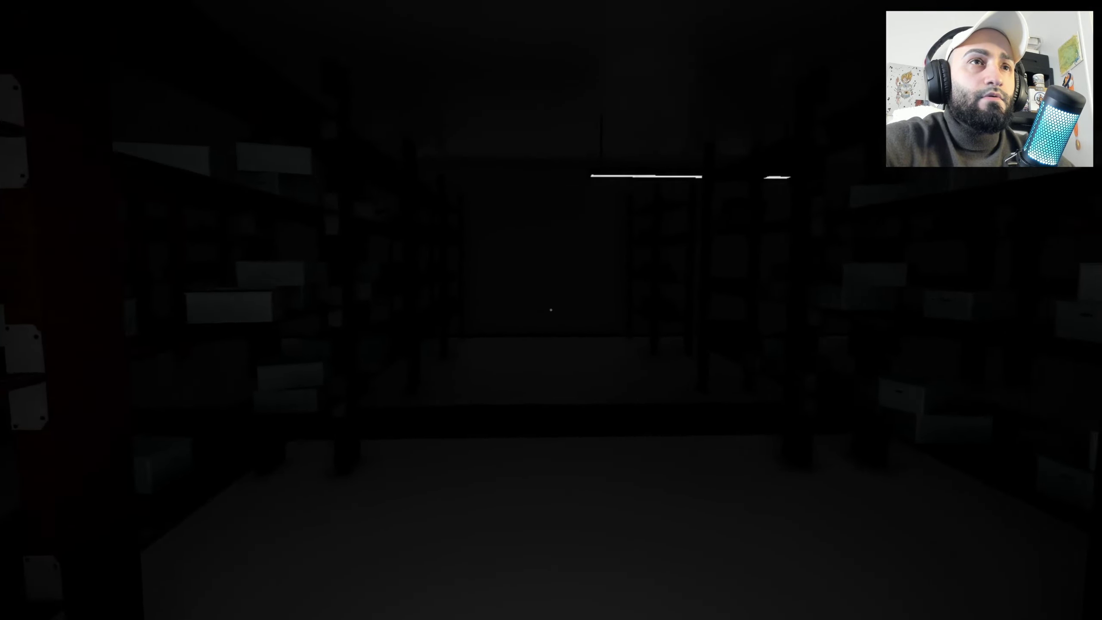
pyautogui.press('w')
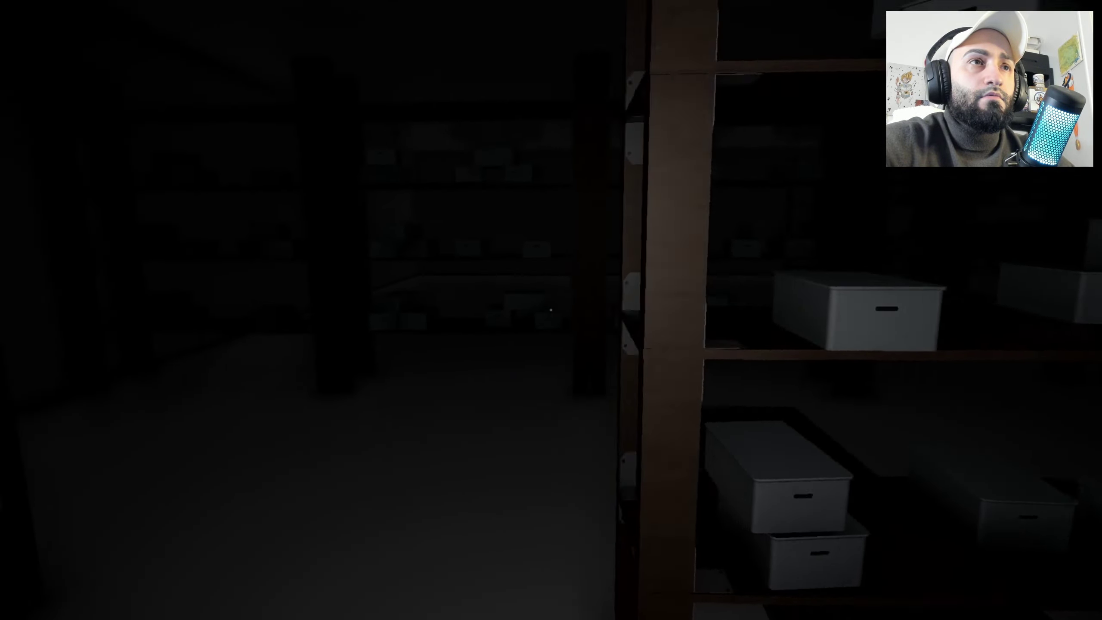
pyautogui.press('w')
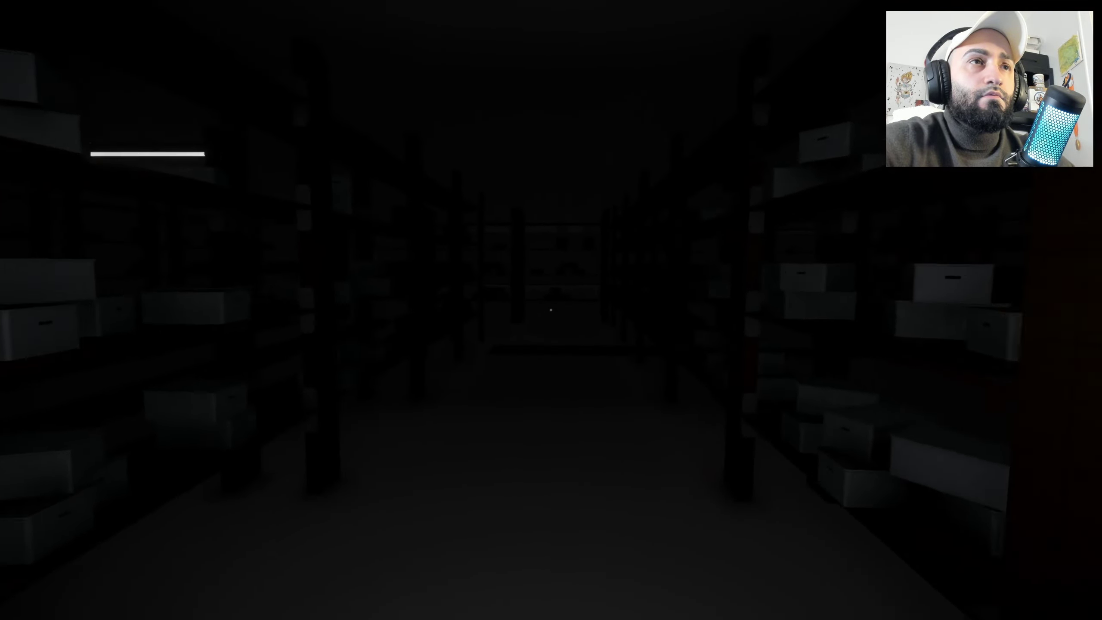
pyautogui.press('w')
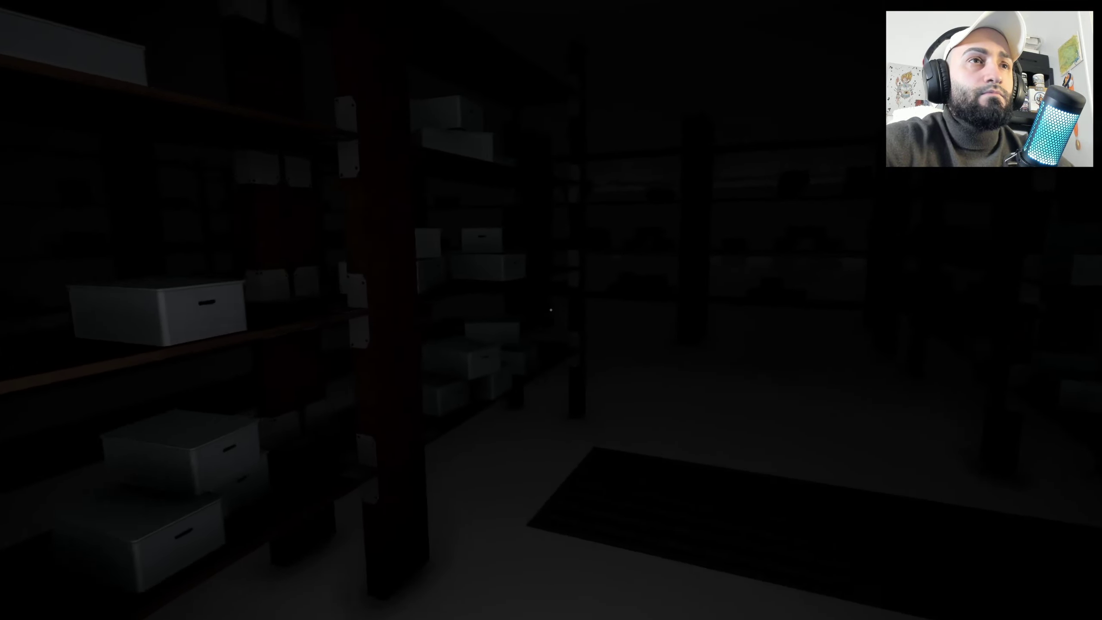
# Step: Search the aisle under the ceiling light and pick up the registration desk drawer key
pyautogui.press('w')
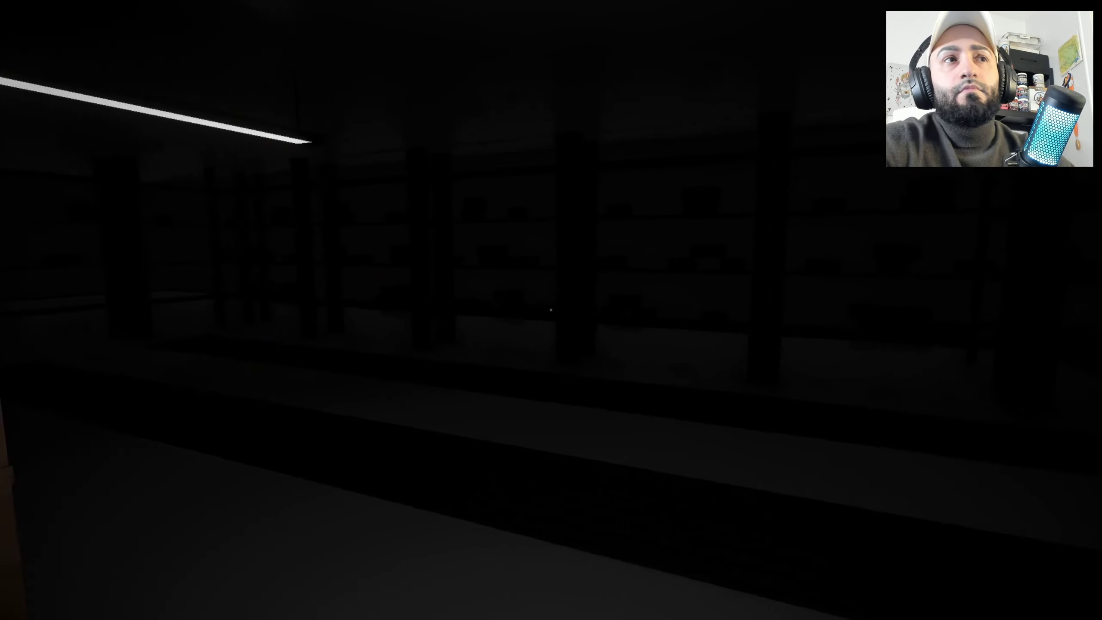
pyautogui.press('w')
pyautogui.press('w')
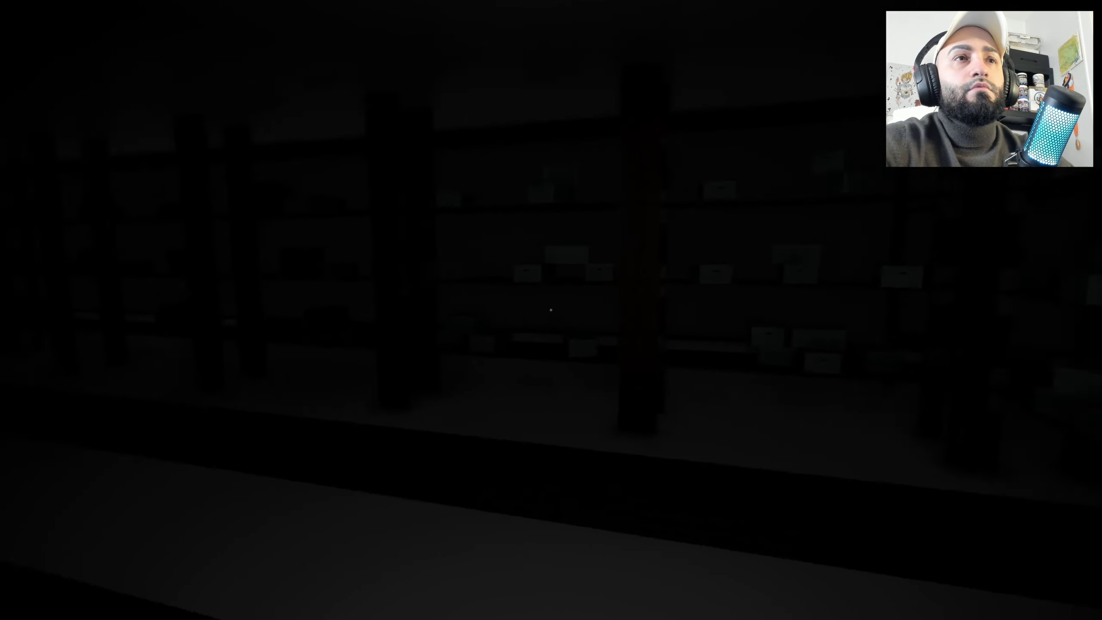
pyautogui.press('w')
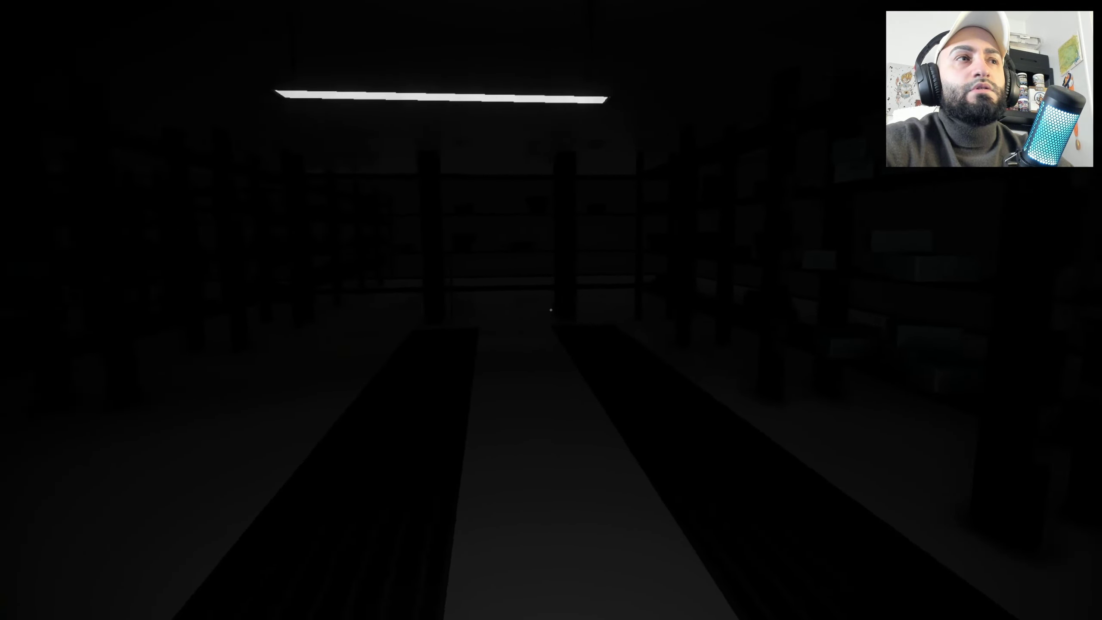
pyautogui.press('w')
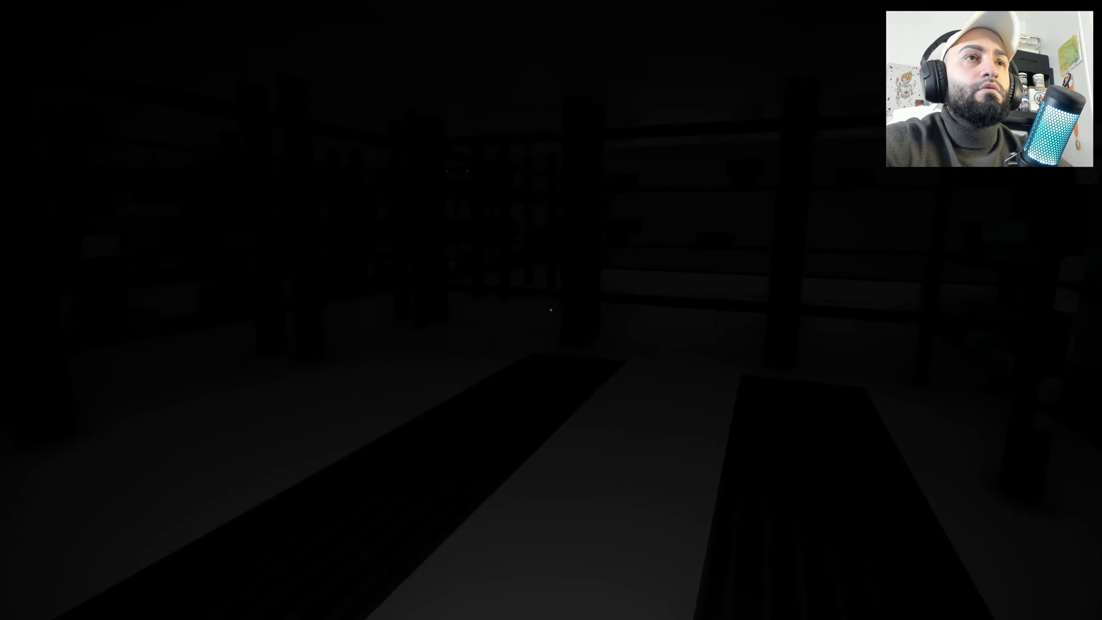
pyautogui.press('w')
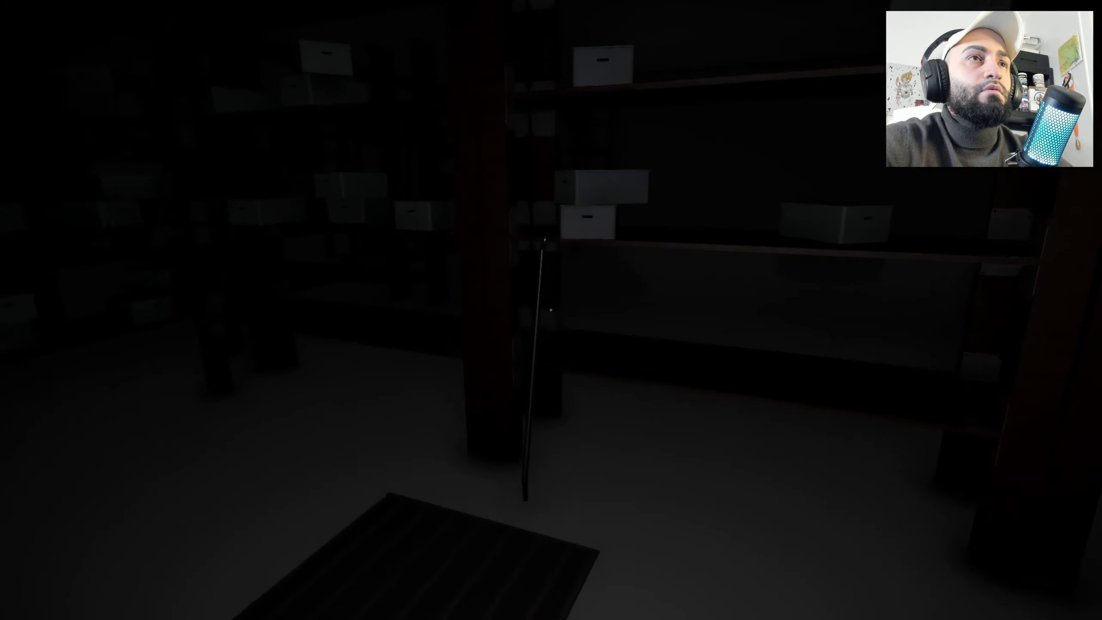
pyautogui.press('w')
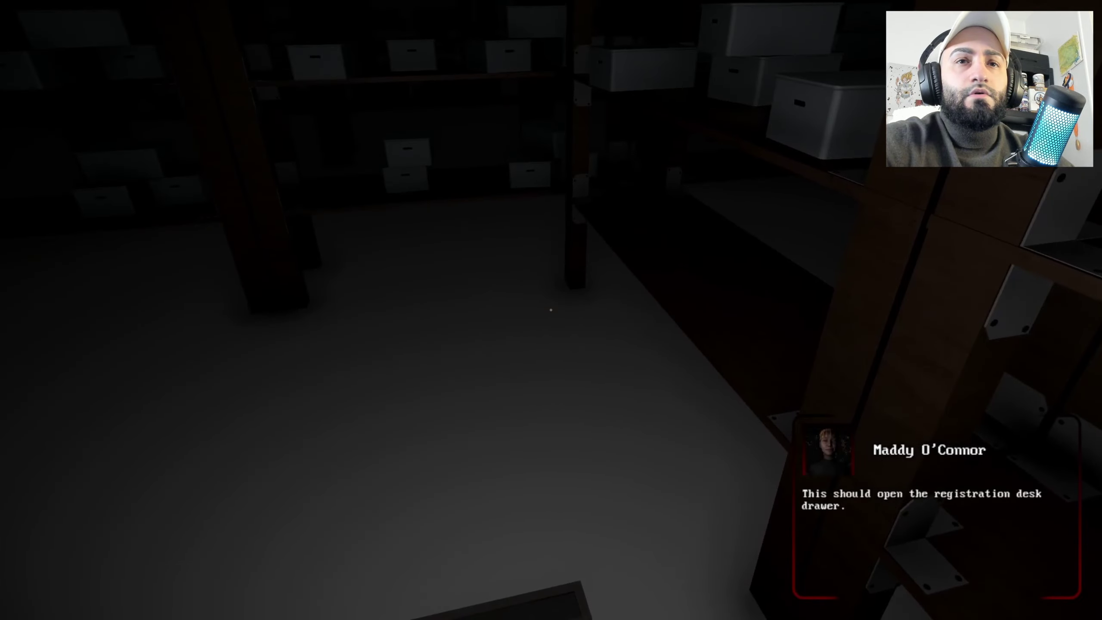
# Step: Walk through the shelves and examine the drawing on the floor
pyautogui.press('w')
pyautogui.press('w')
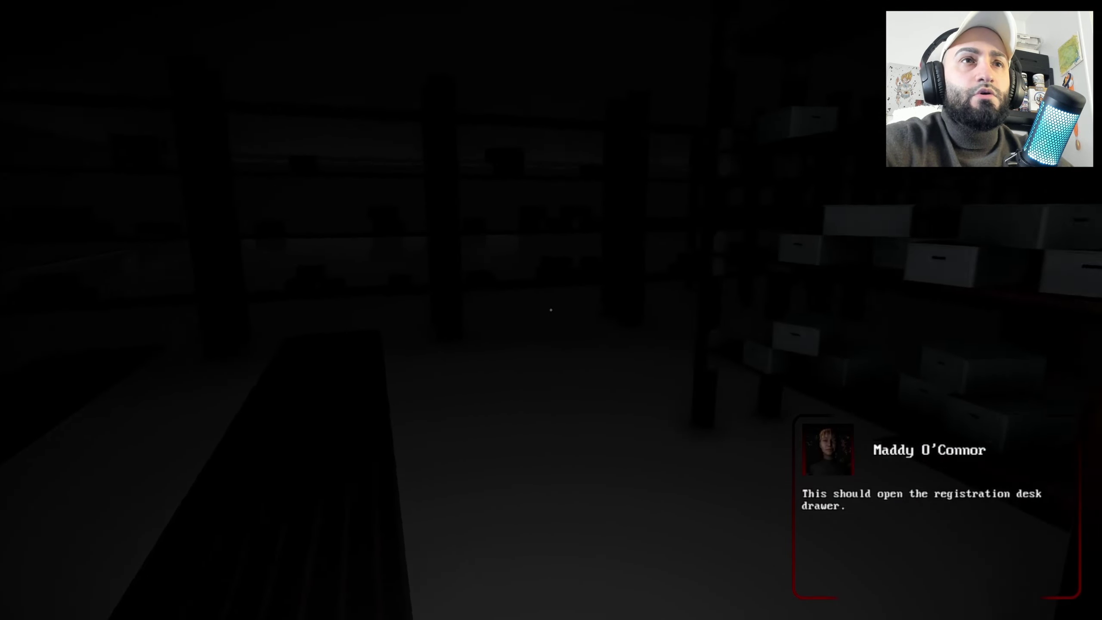
pyautogui.press('w')
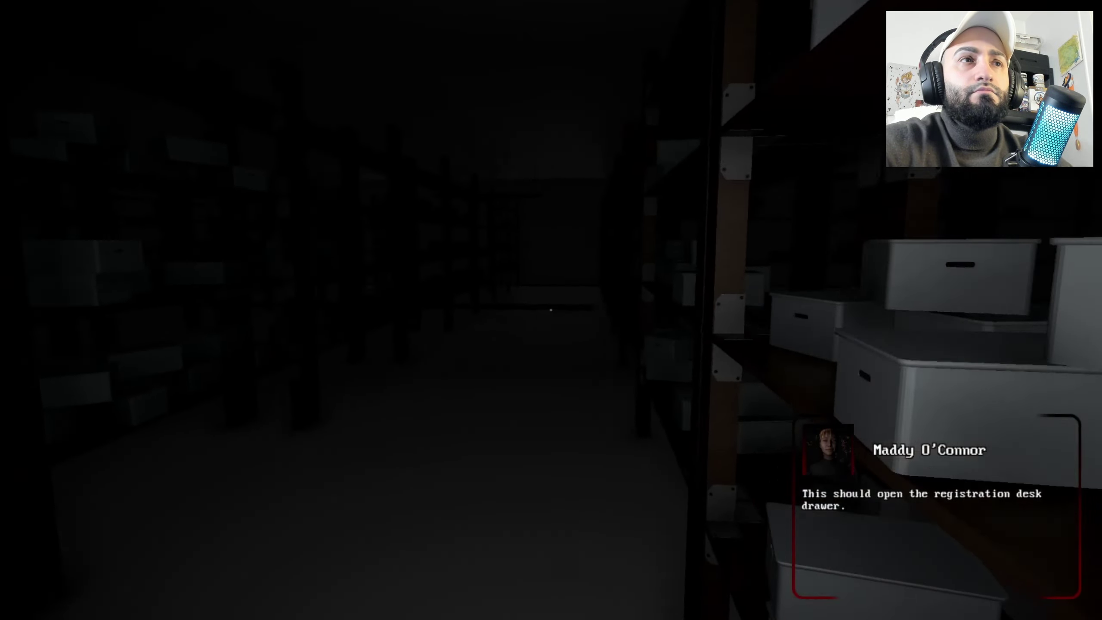
pyautogui.press('w')
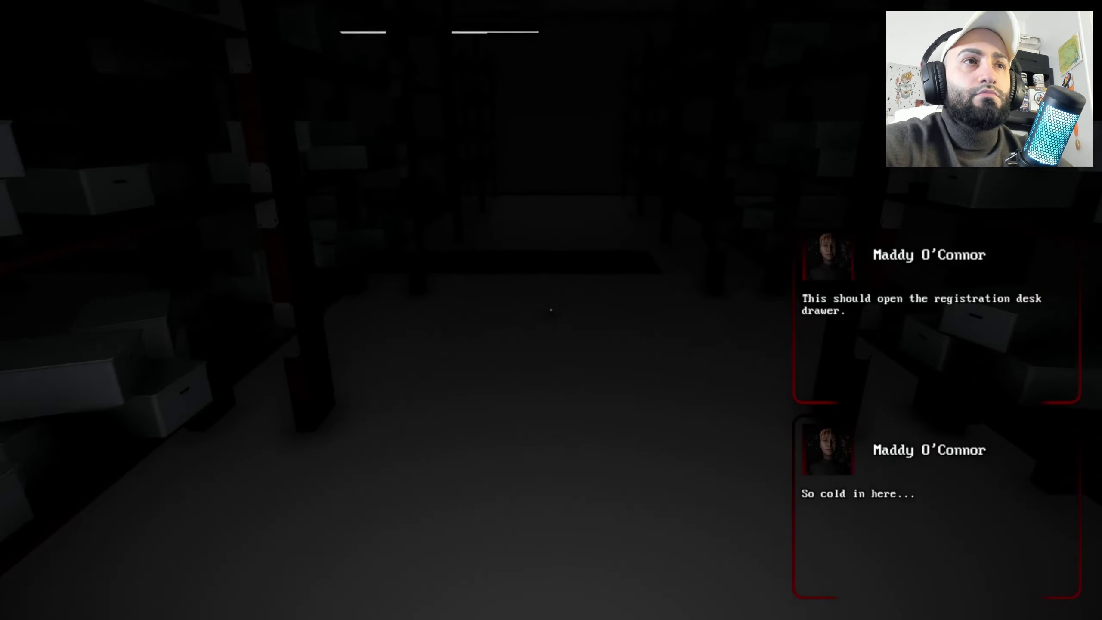
pyautogui.press('w')
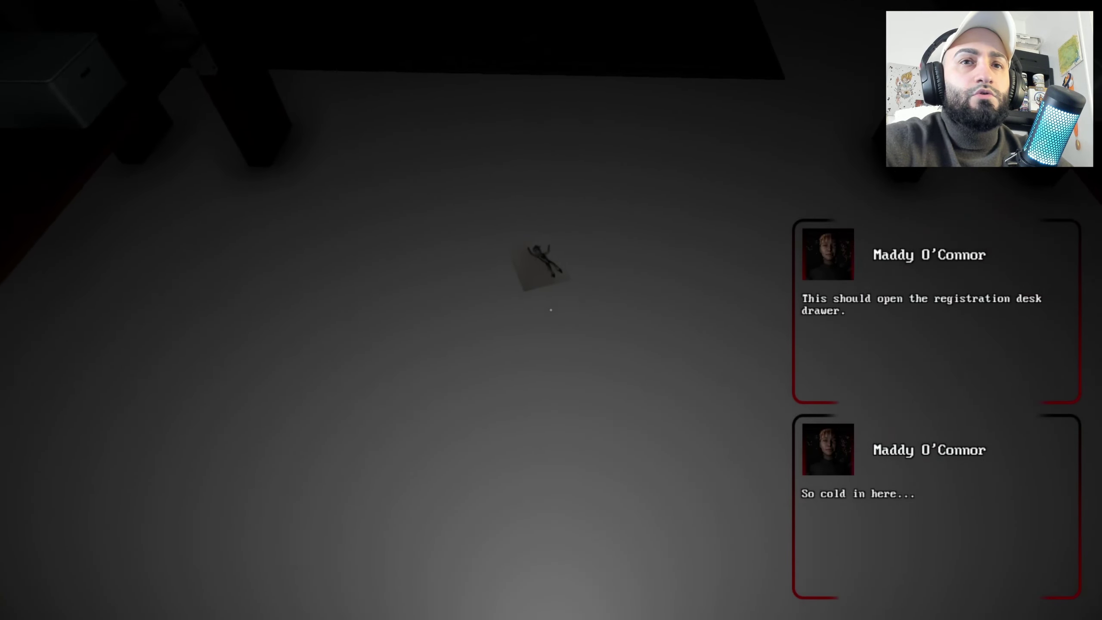
pyautogui.press('w')
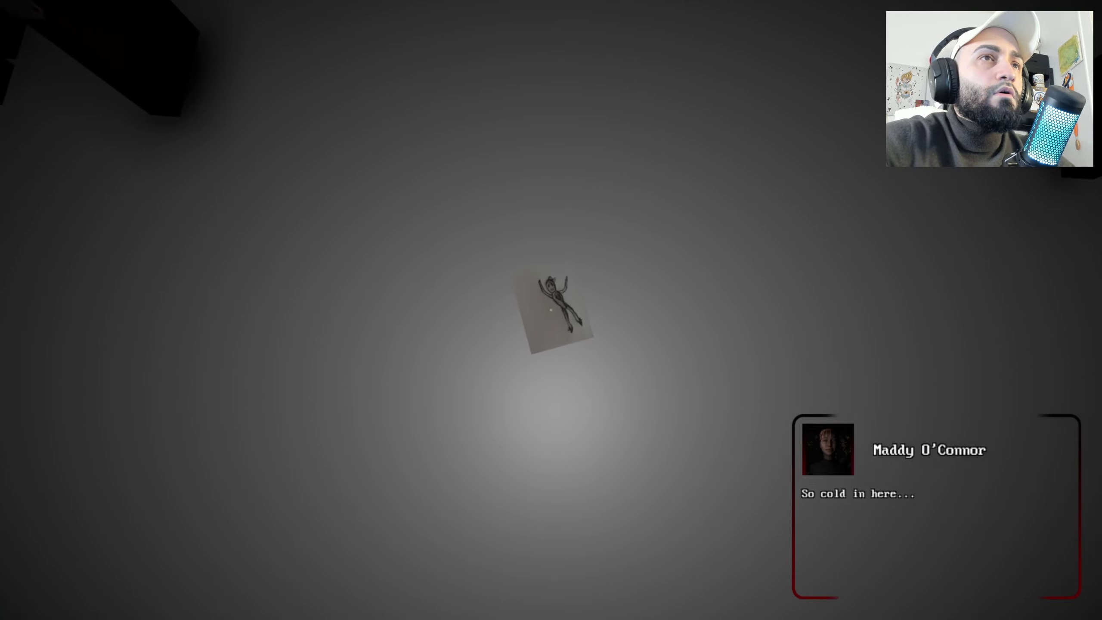
pyautogui.press('w')
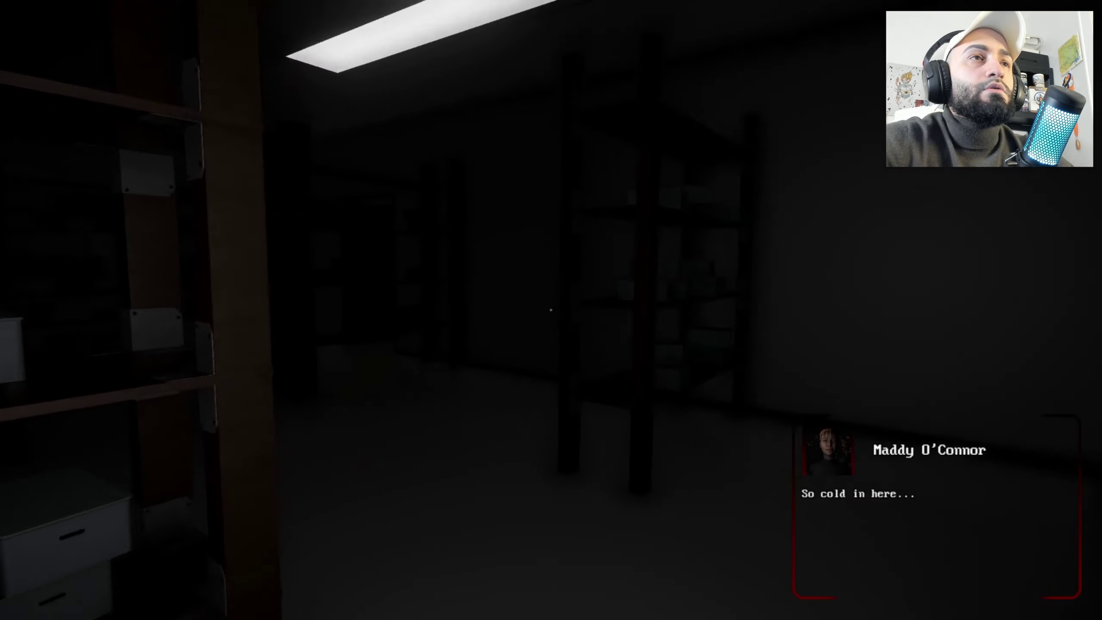
pyautogui.press('w')
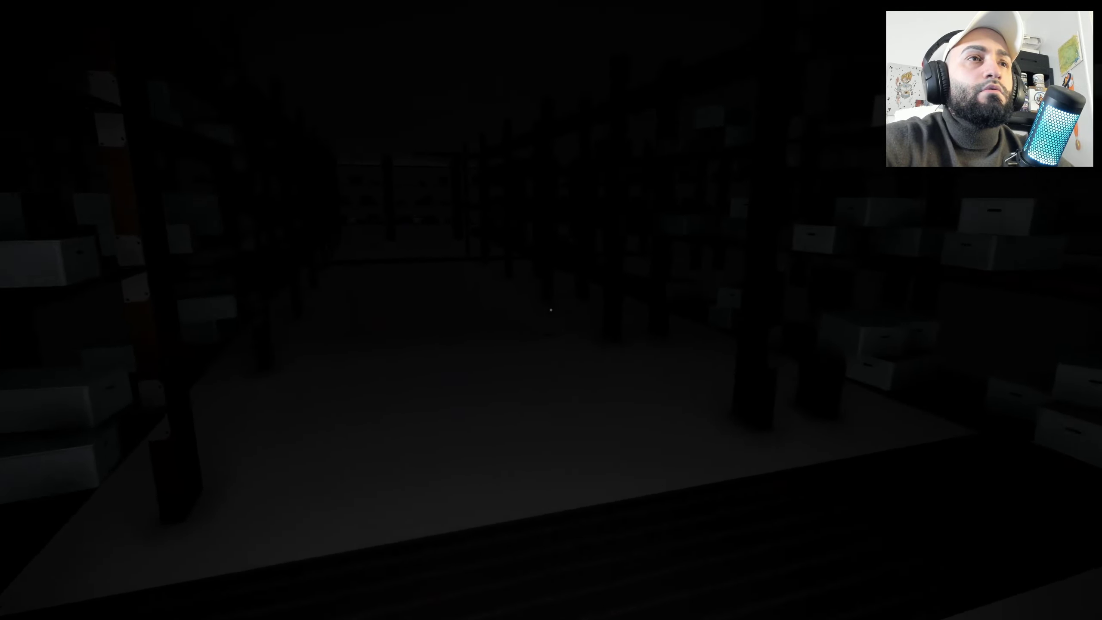
pyautogui.press('w')
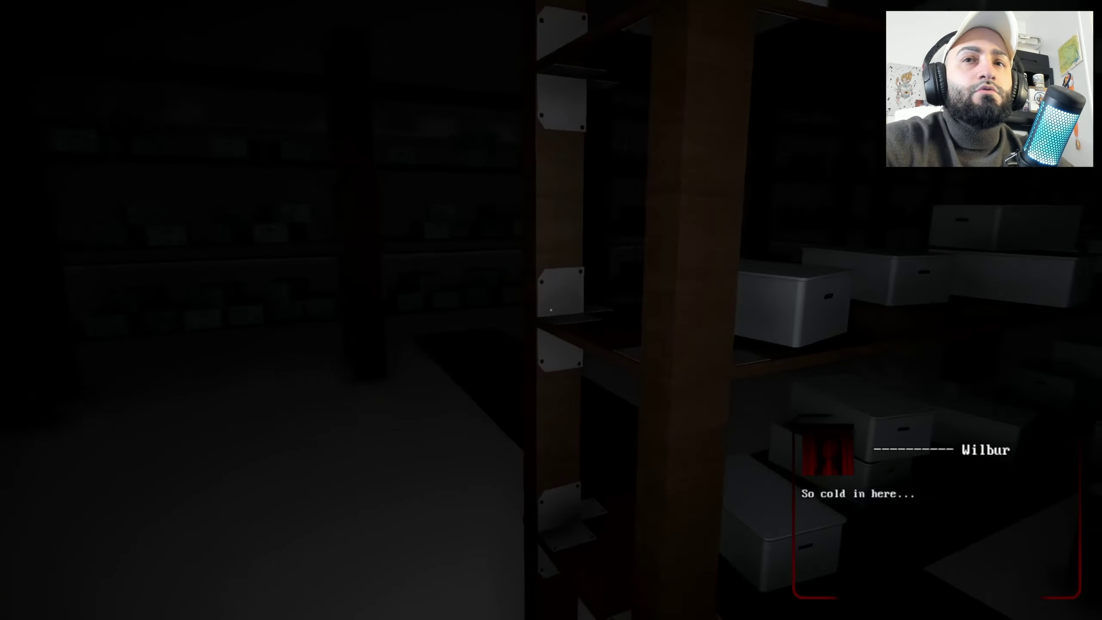
# Step: Walk down the box-shelf aisles, through the doorway, and into the ceiling-lit room
pyautogui.press('w')
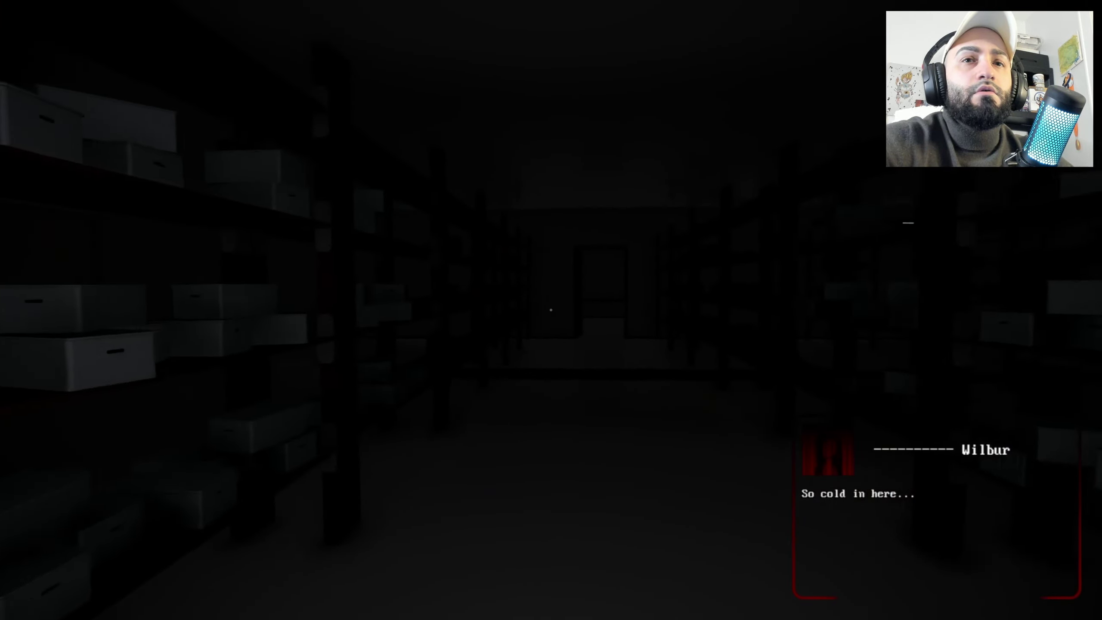
pyautogui.press('w')
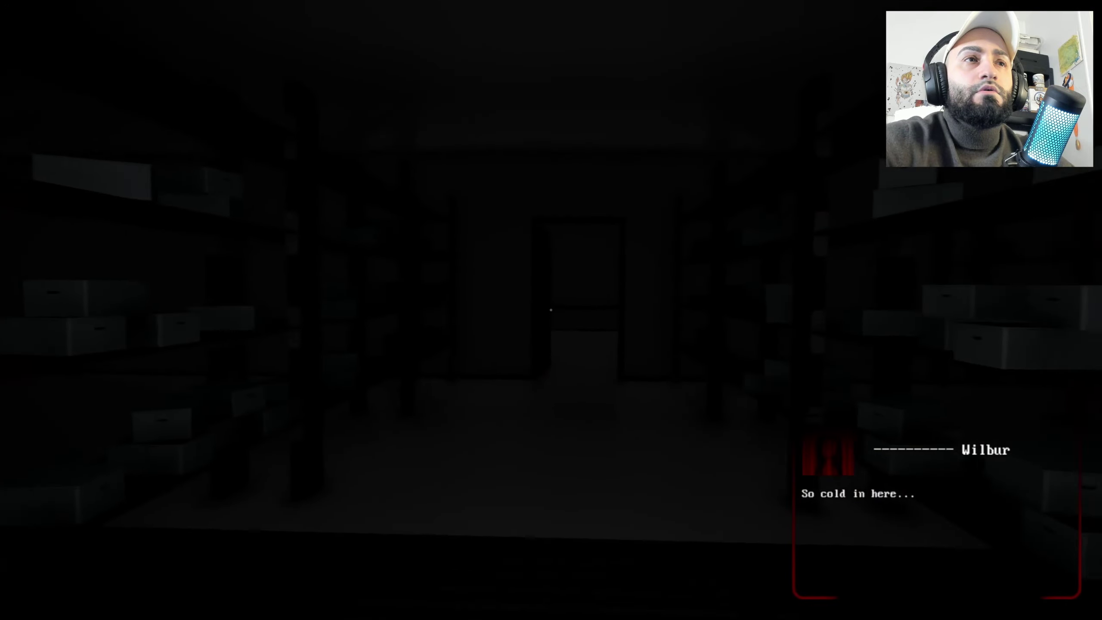
pyautogui.press('w')
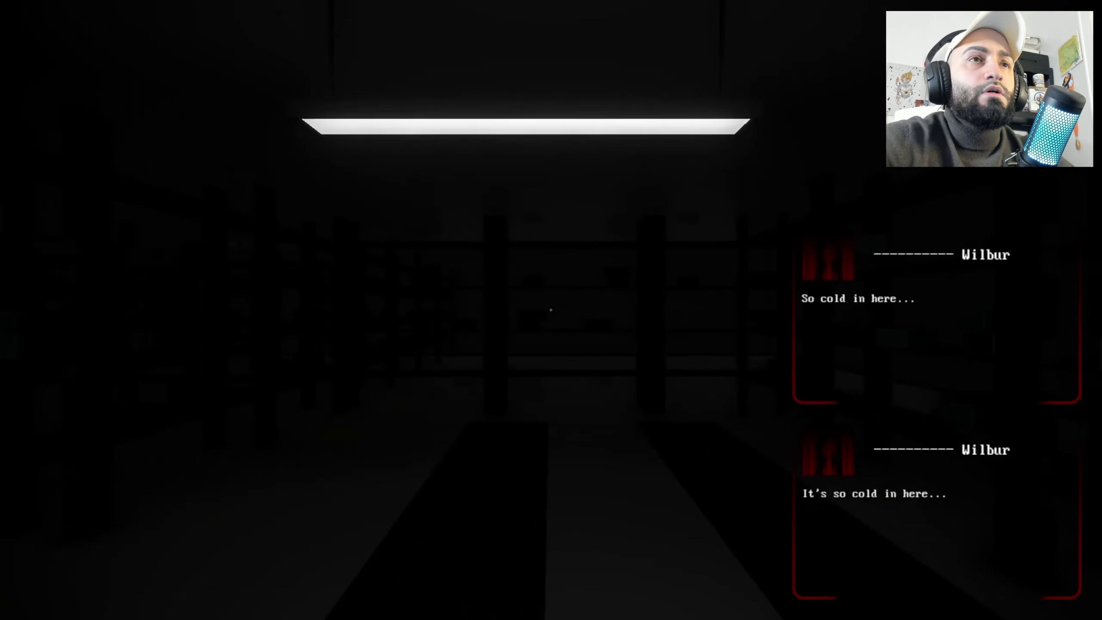
pyautogui.press('w')
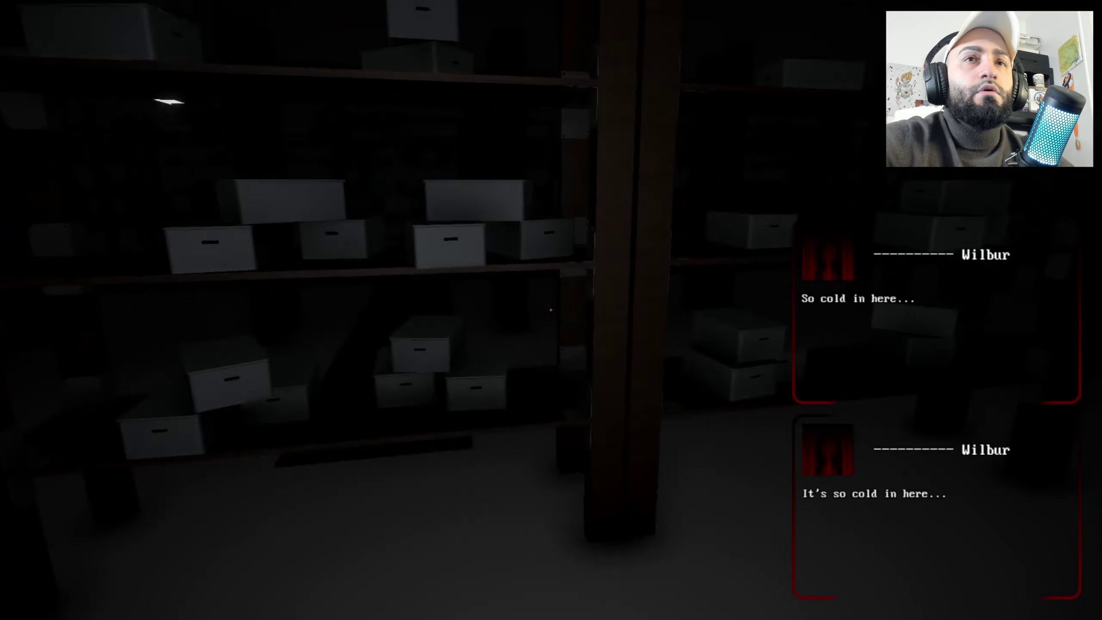
pyautogui.press('w')
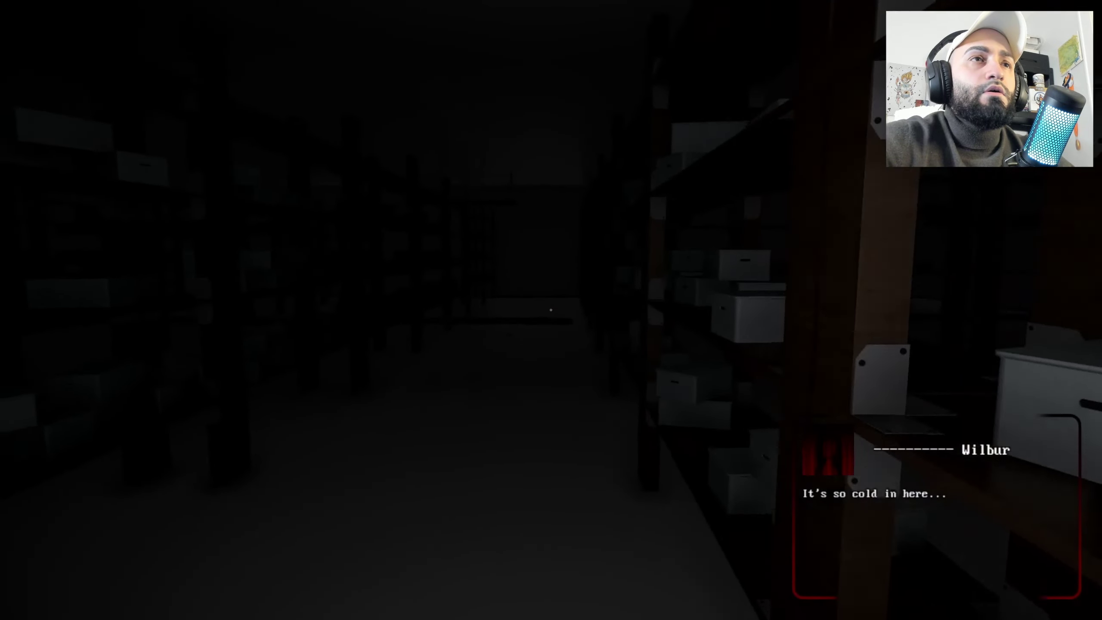
pyautogui.press('w')
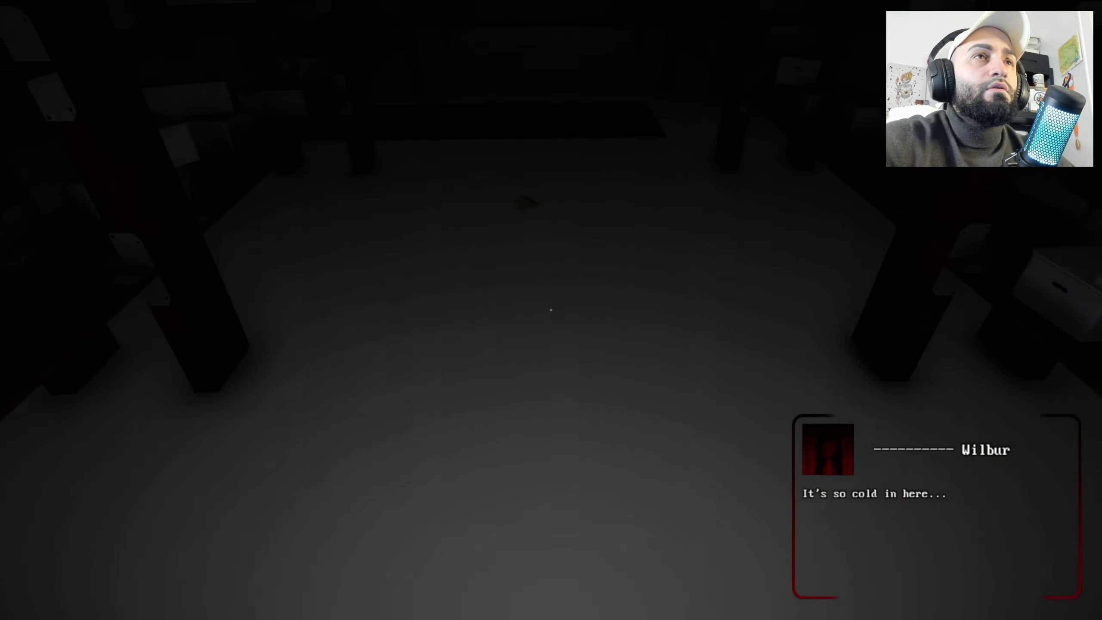
pyautogui.press('w')
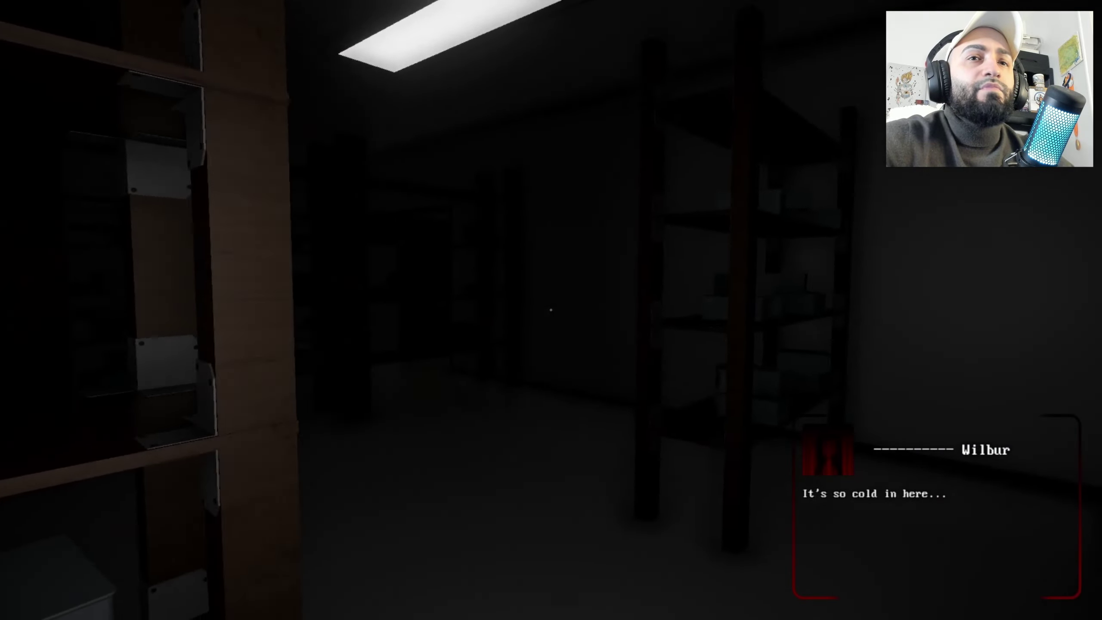
pyautogui.press('w')
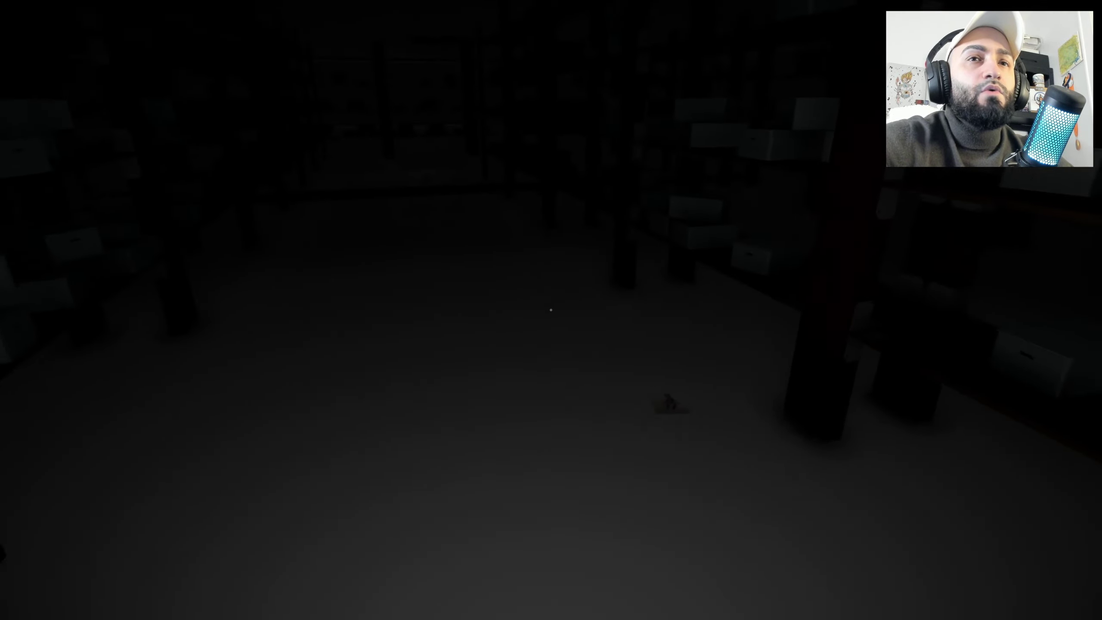
pyautogui.press('w')
pyautogui.press('w')
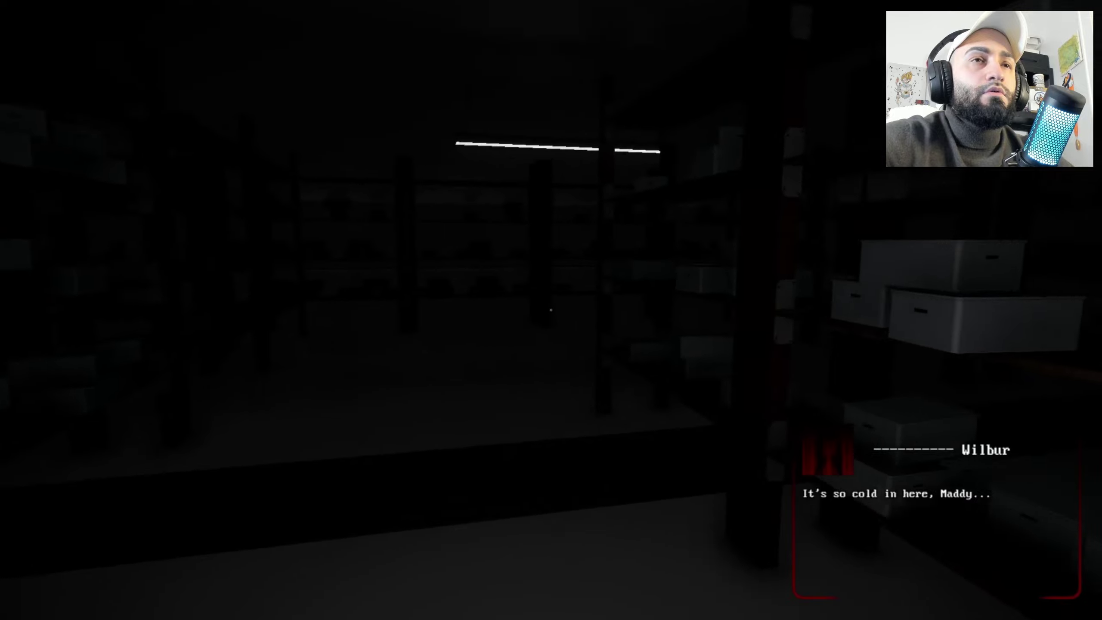
pyautogui.press('w')
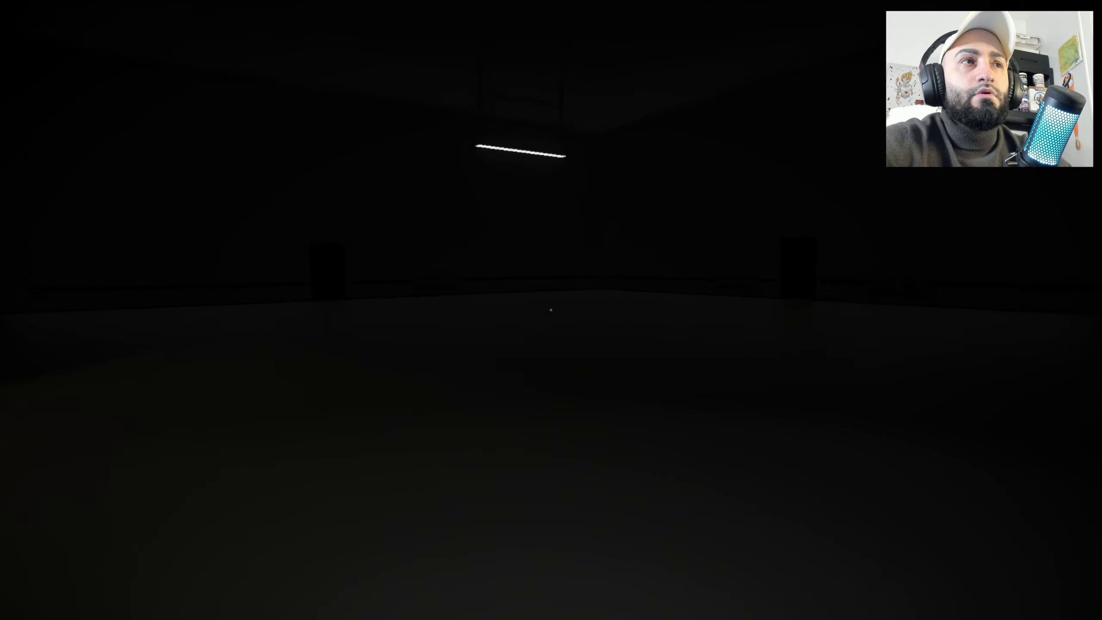
# Step: Walk up to the registration desk with the lamp and look over the computer
pyautogui.press('w')
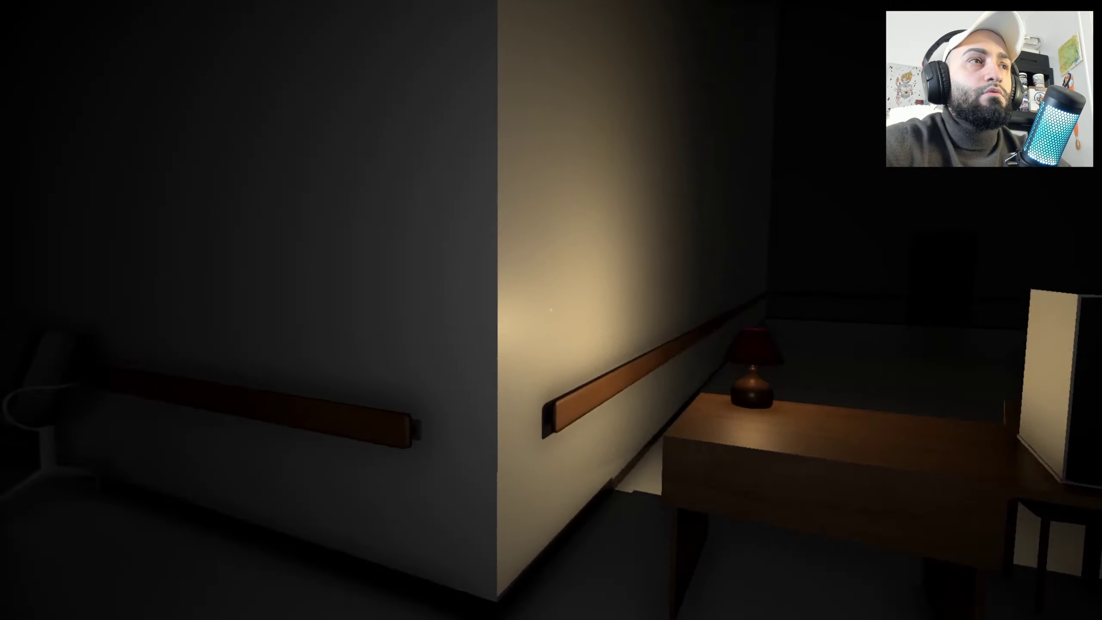
pyautogui.press('w')
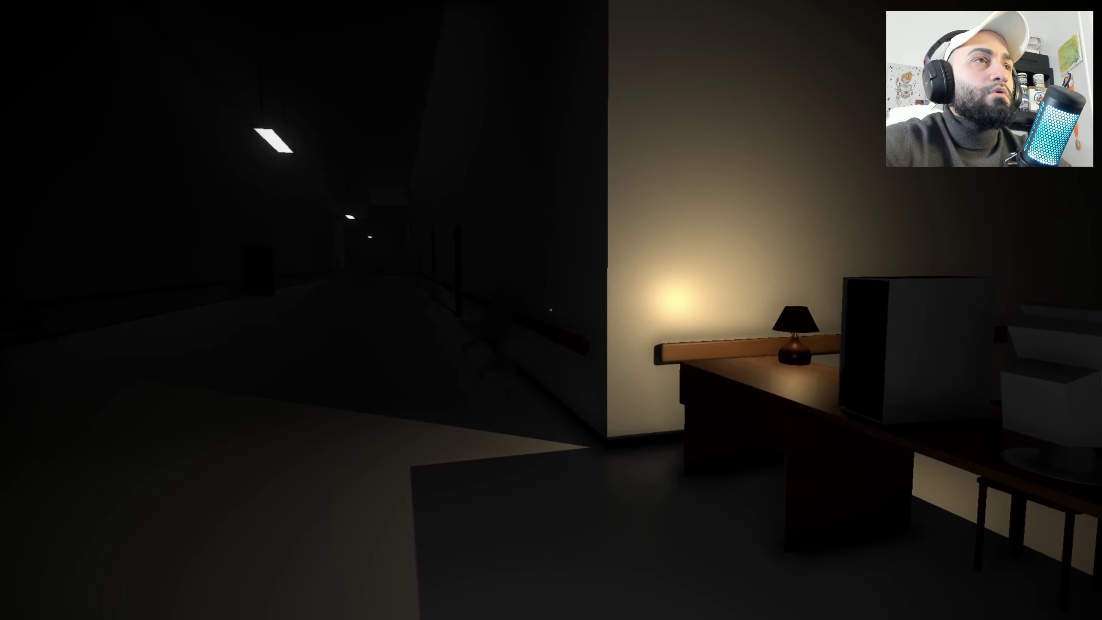
pyautogui.press('w')
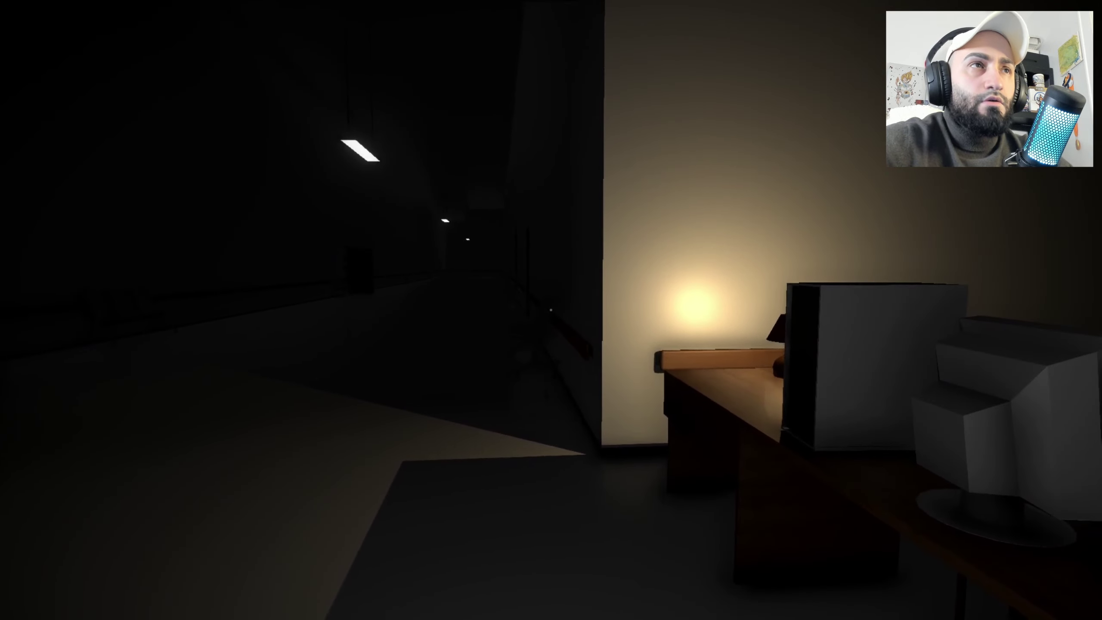
pyautogui.press('w')
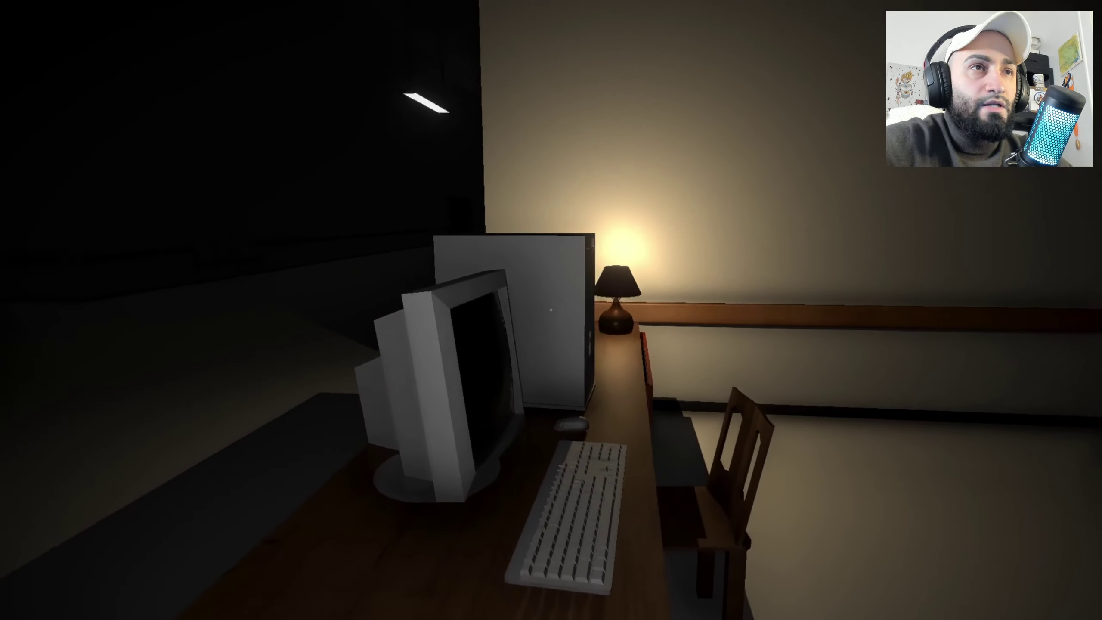
# Step: Pry the desk drawer open with the crowbar, then step back toward the dark hallway
pyautogui.press('w')
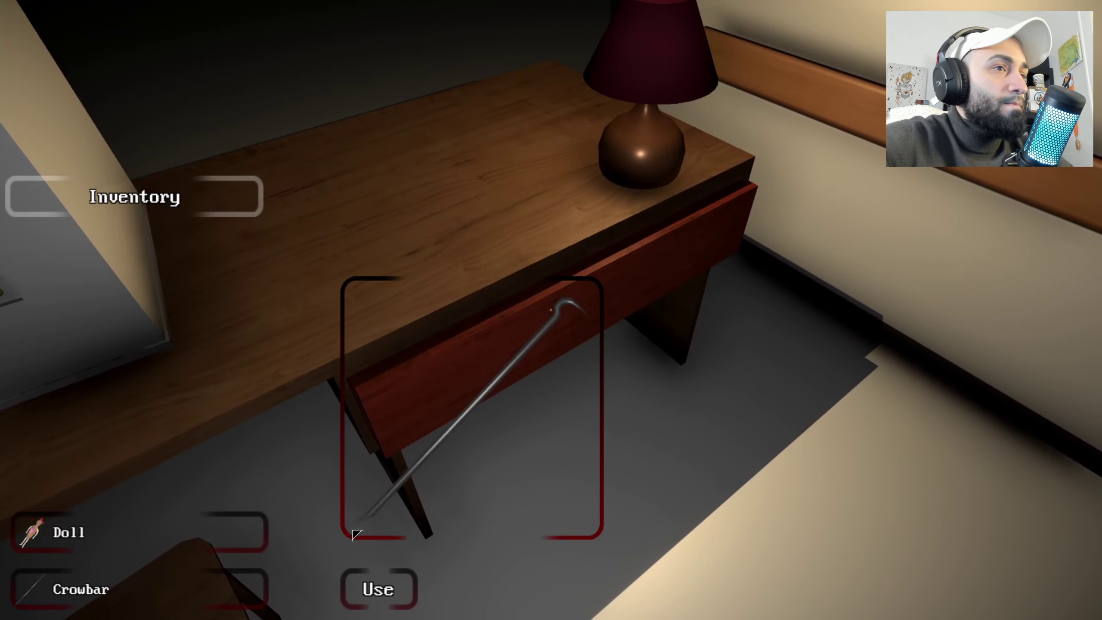
pyautogui.click(378, 589)
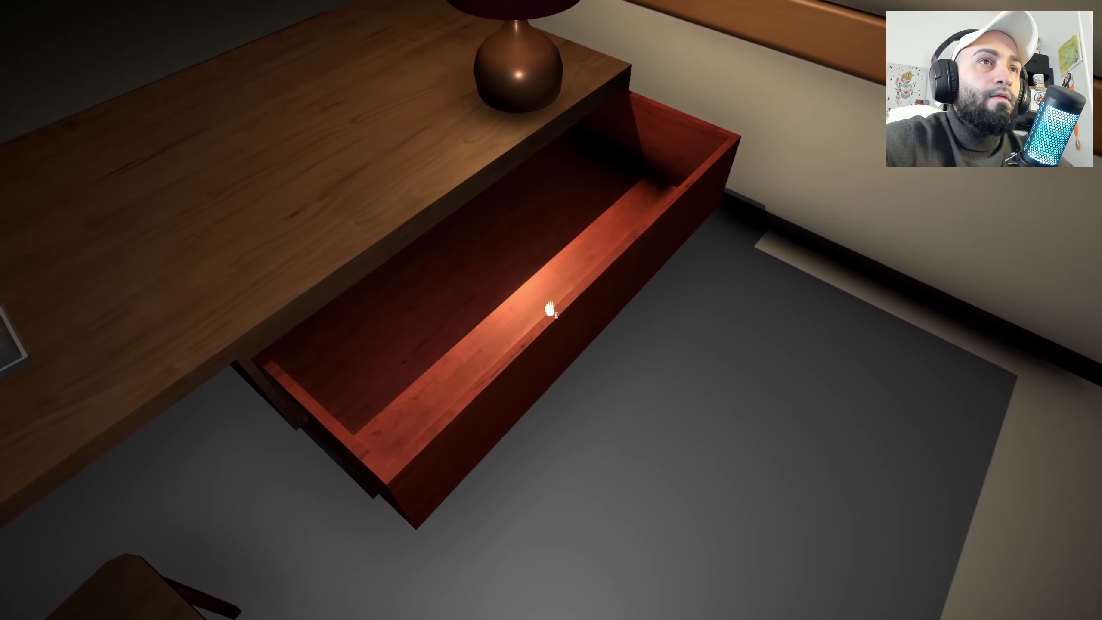
pyautogui.press('s')
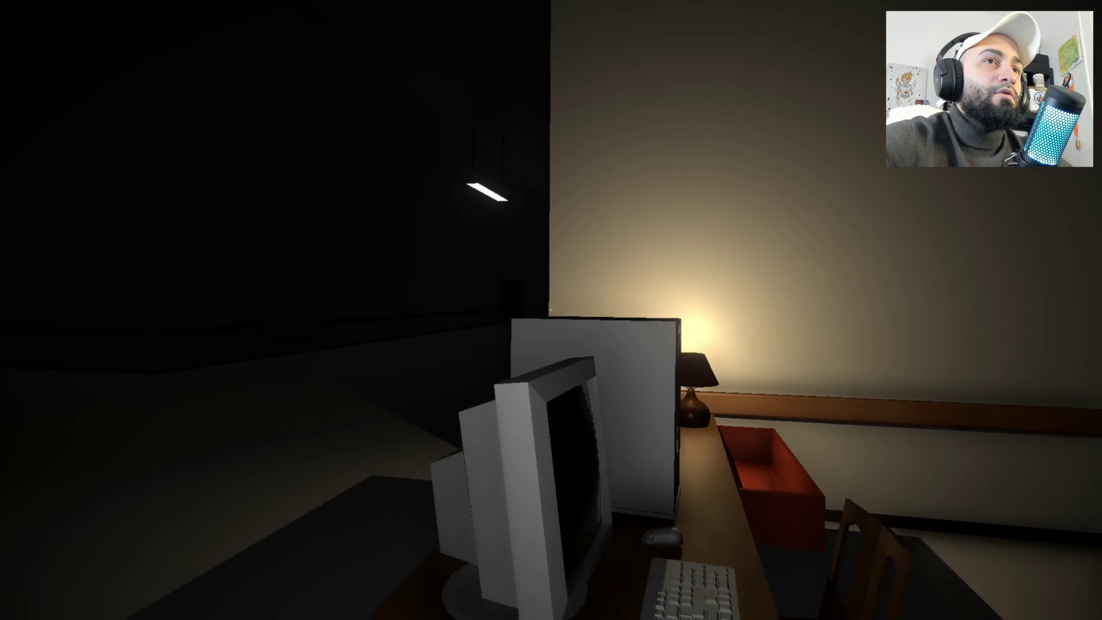
pyautogui.press('a')
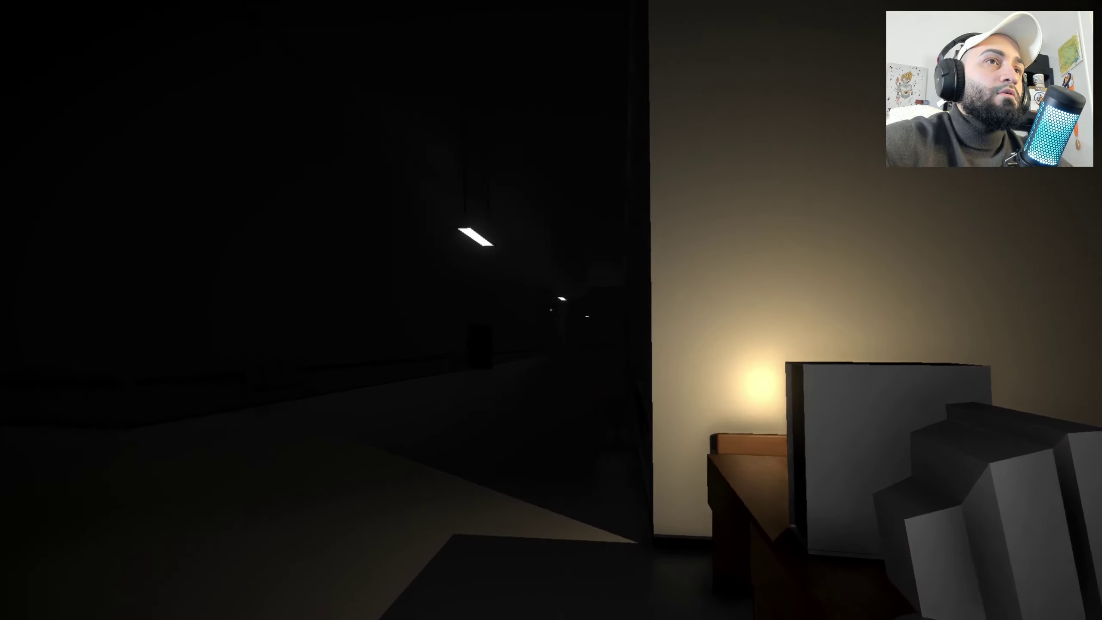
pyautogui.press('w')
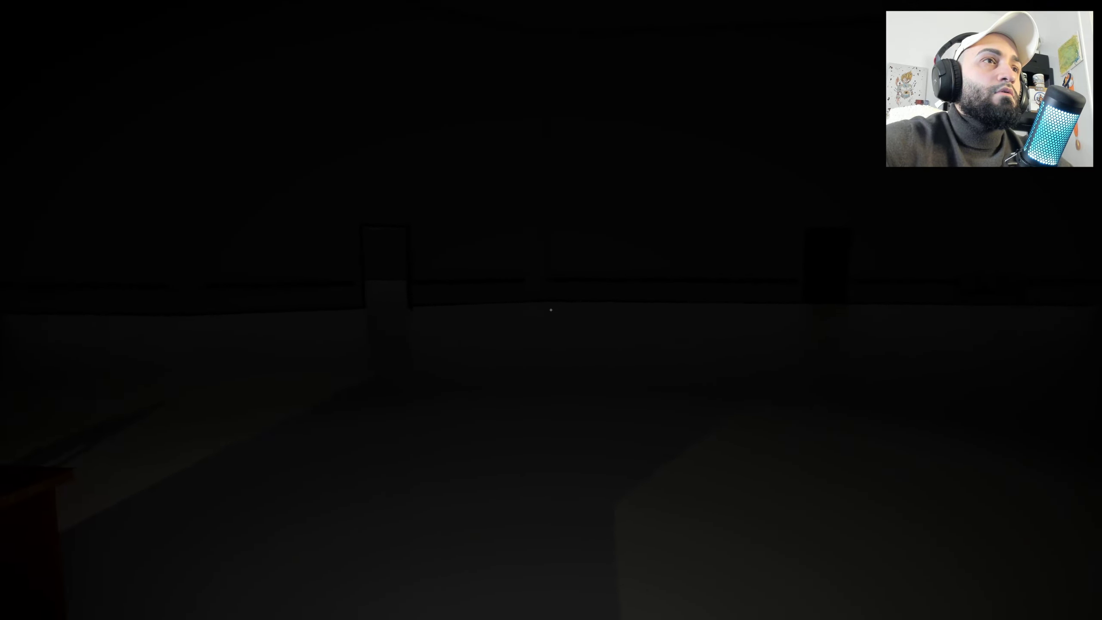
# Step: Walk the dark hallway past the chairs and red-eyed creature, then face back down the corridor
pyautogui.press('w')
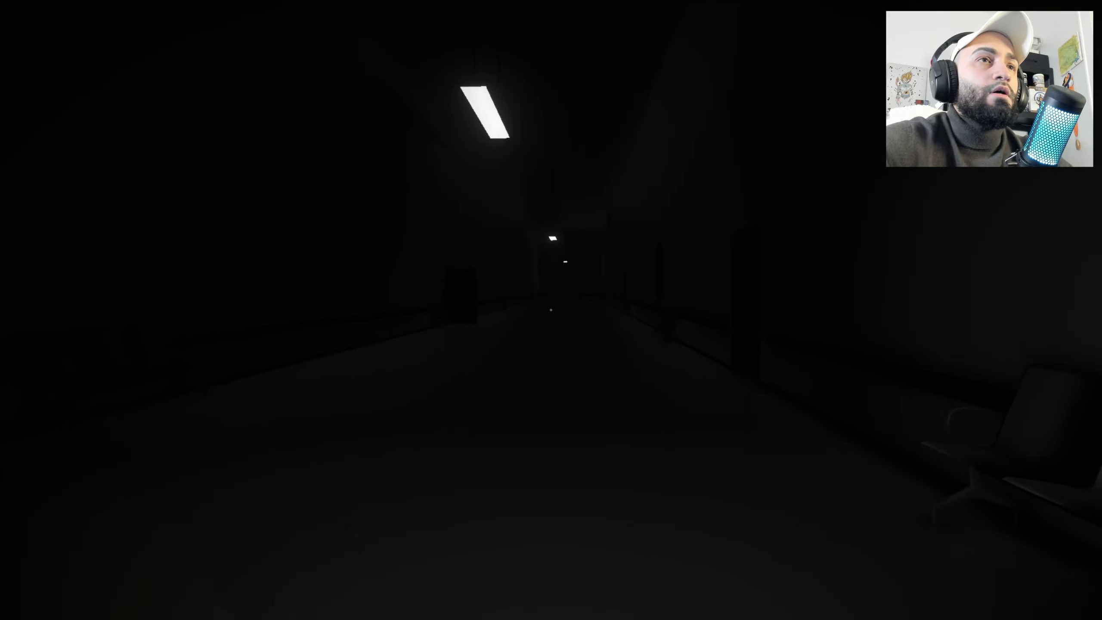
pyautogui.press('w')
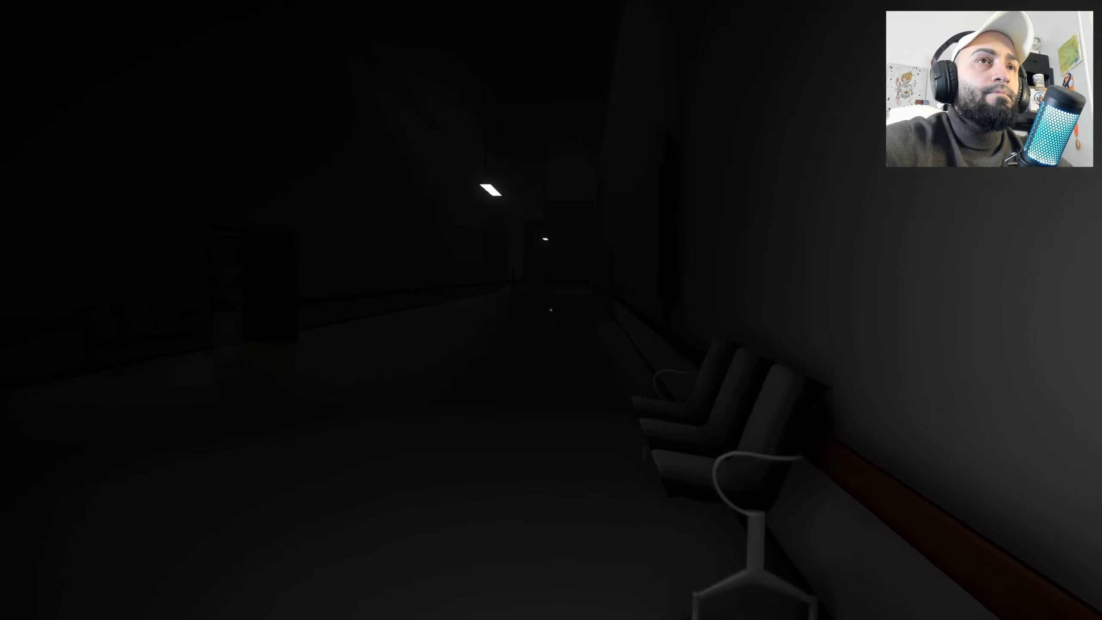
pyautogui.press('w')
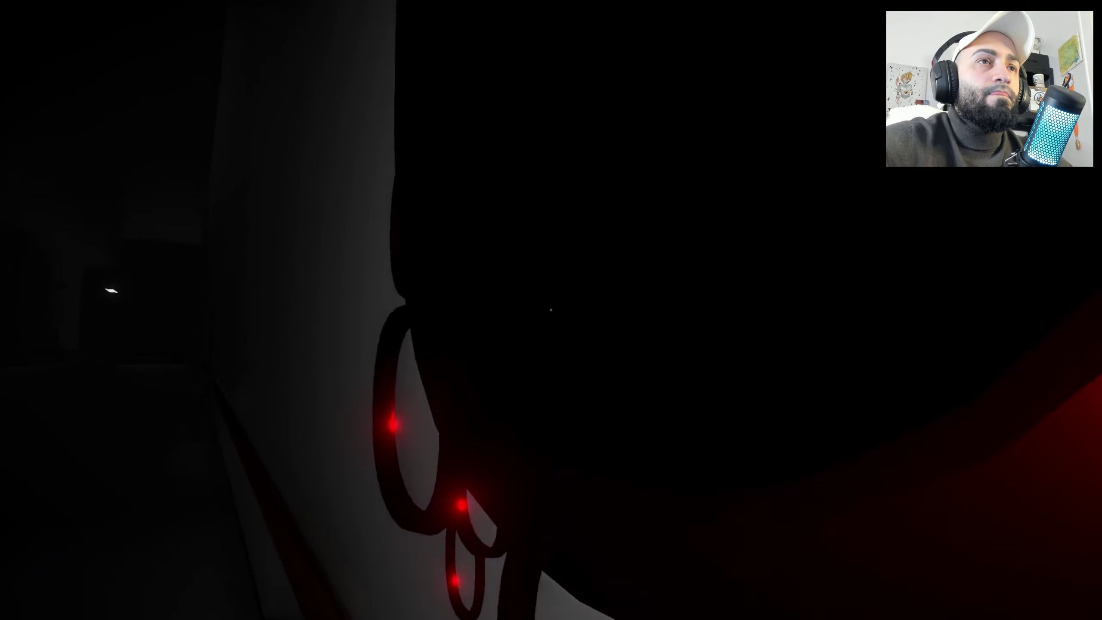
pyautogui.press('w')
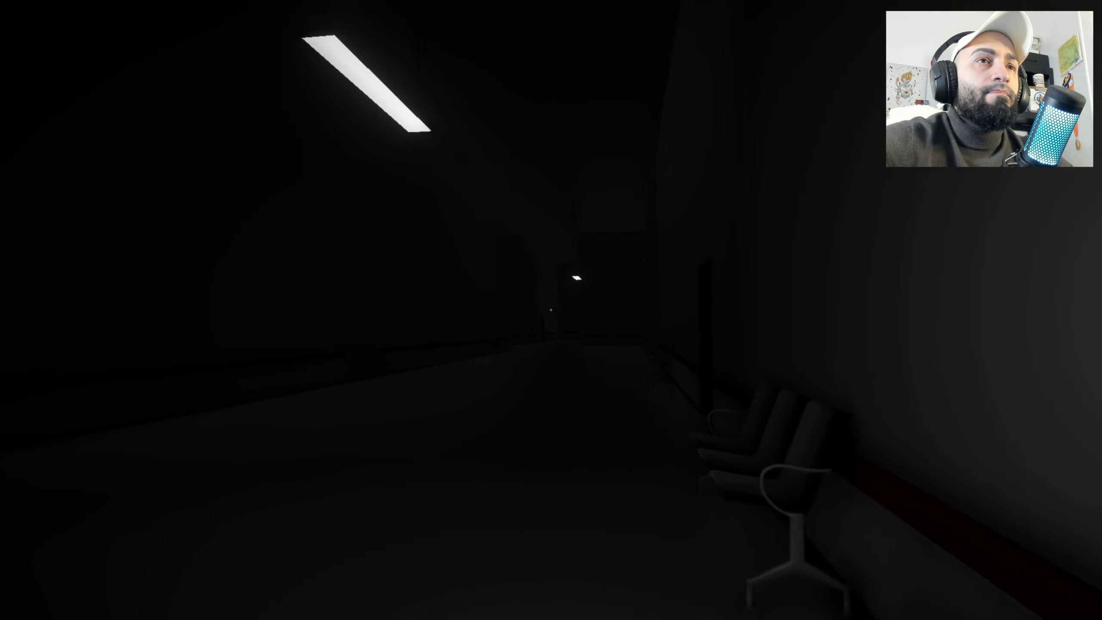
pyautogui.press('w')
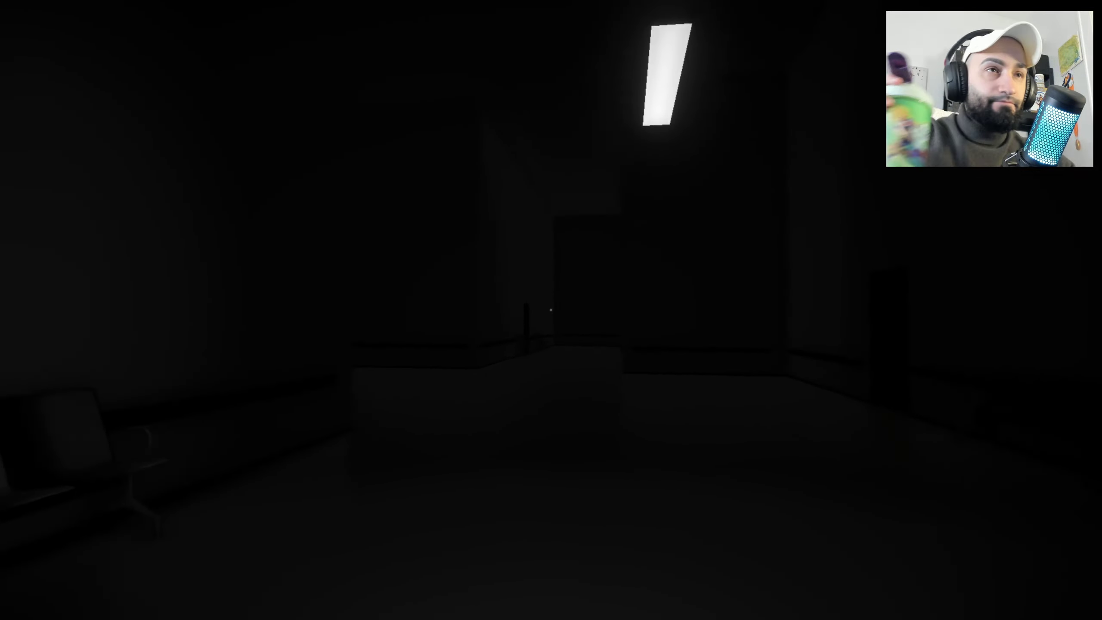
pyautogui.press('w')
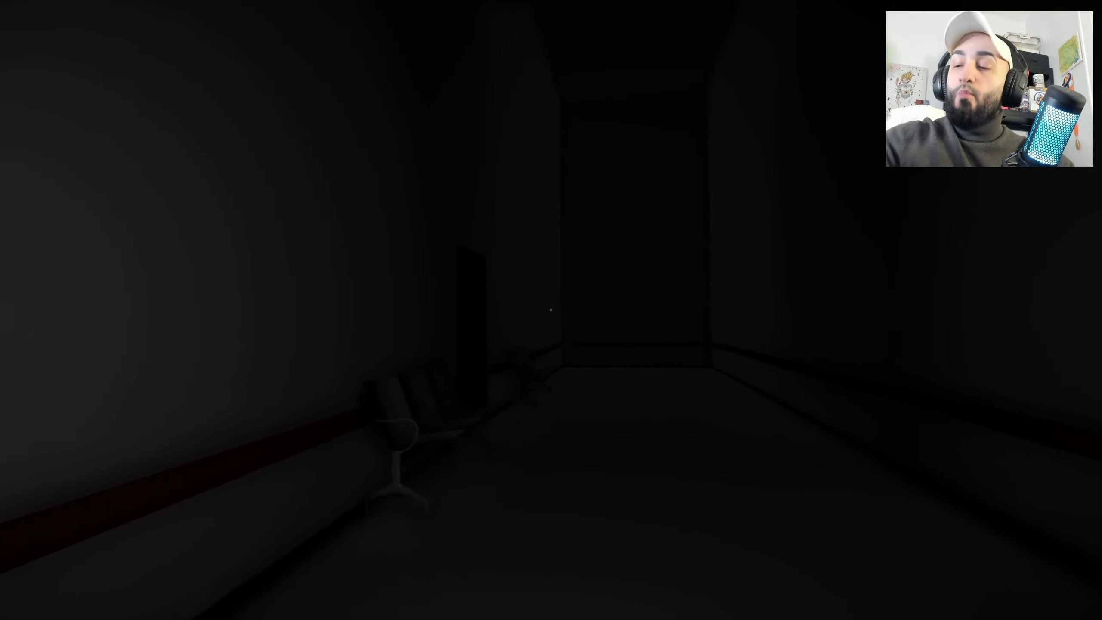
pyautogui.press('w')
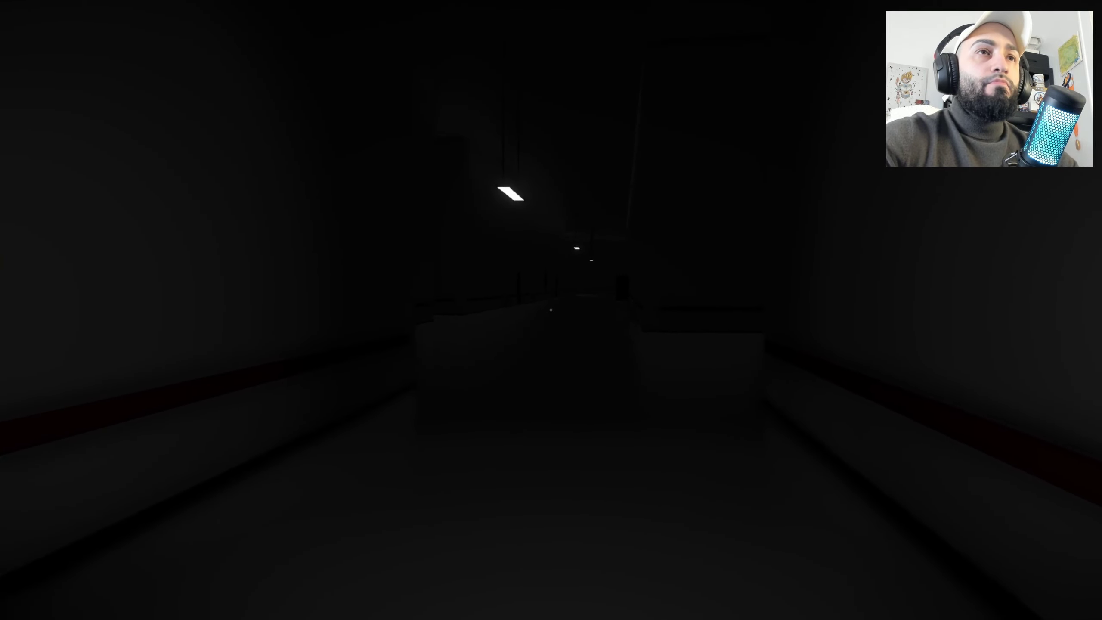
# Step: Unlock the wooden door with the Room 89 key and walk through the doorway
pyautogui.press('w')
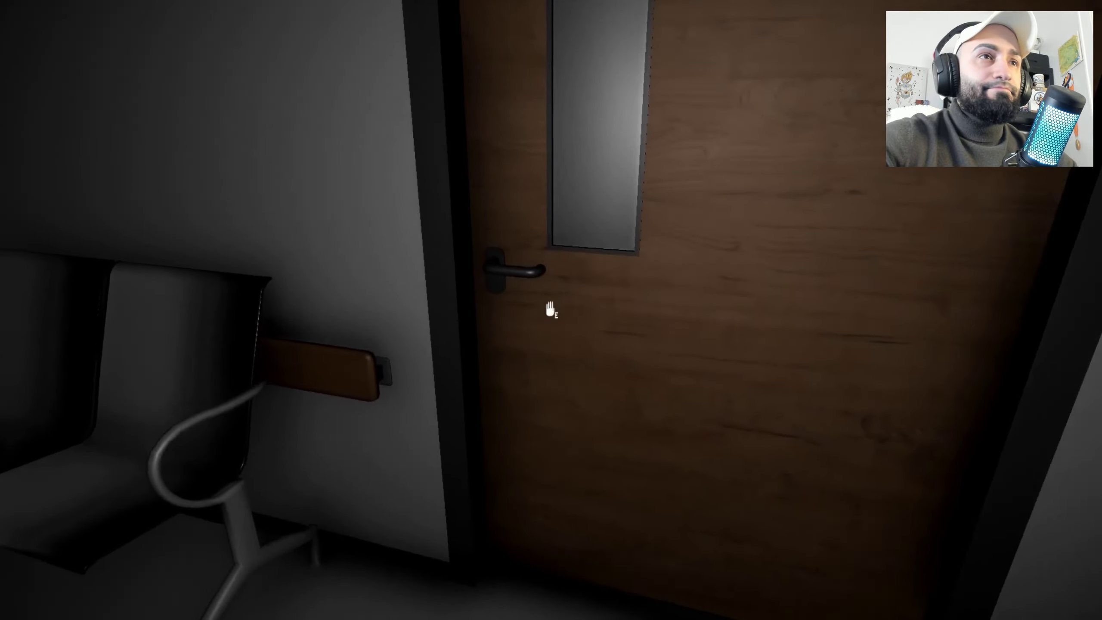
pyautogui.press('Tab')
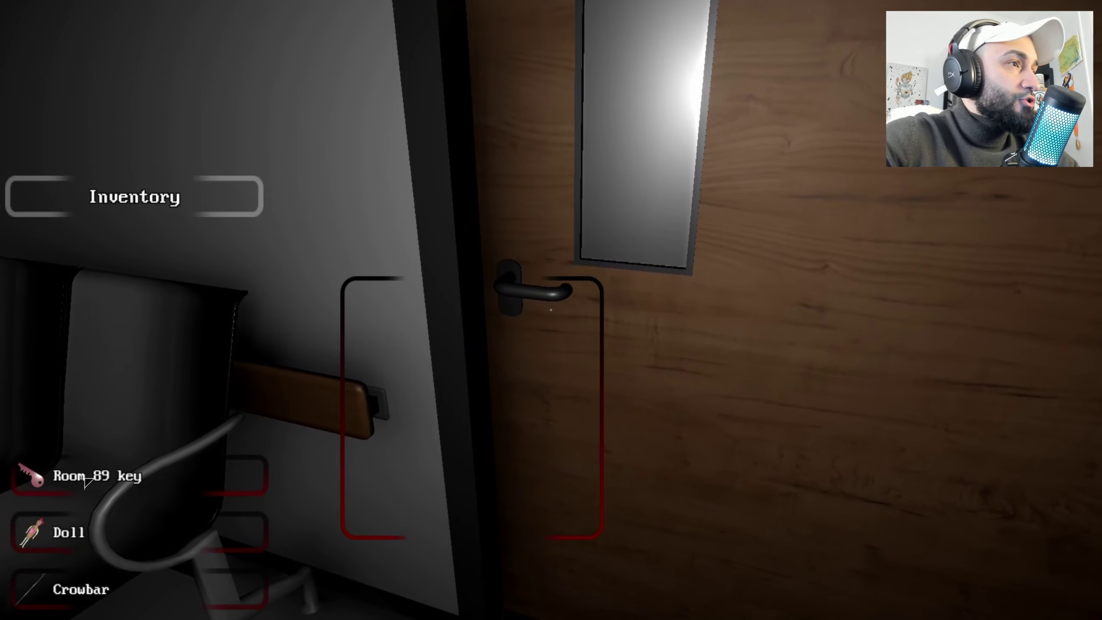
pyautogui.click(379, 590)
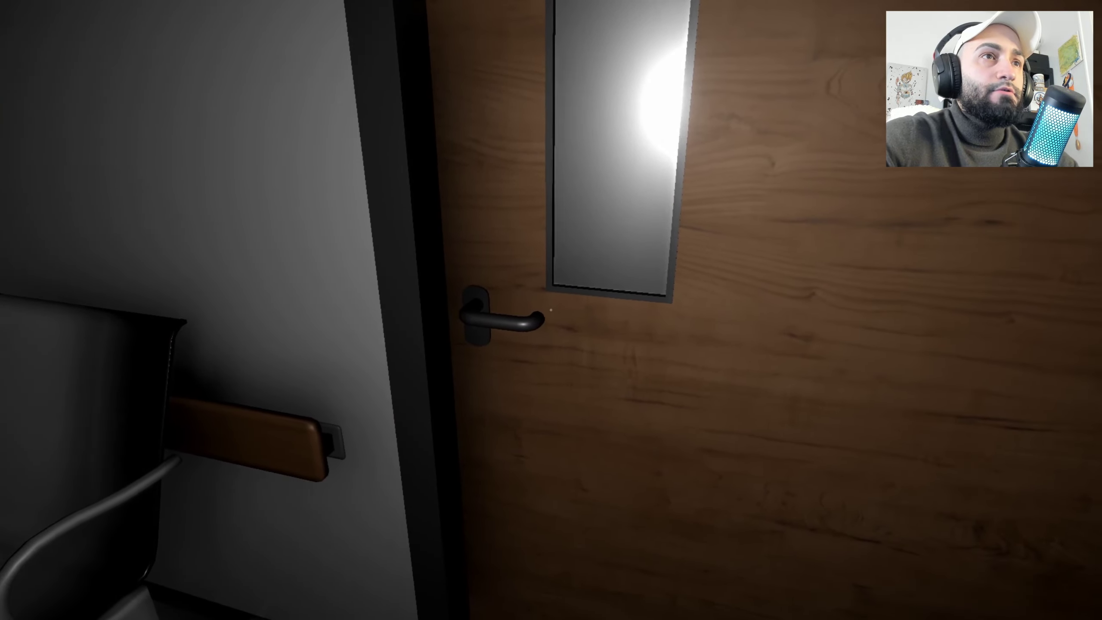
pyautogui.press('w')
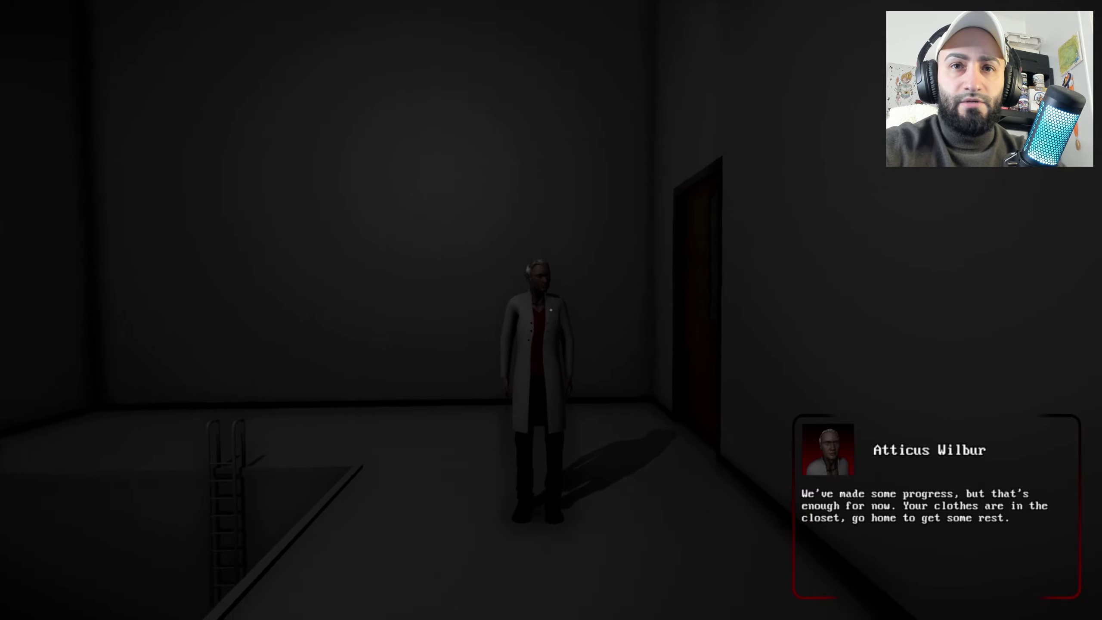
# Step: Leave the room for the lit hallway and check carried items at a wooden door
pyautogui.press('w')
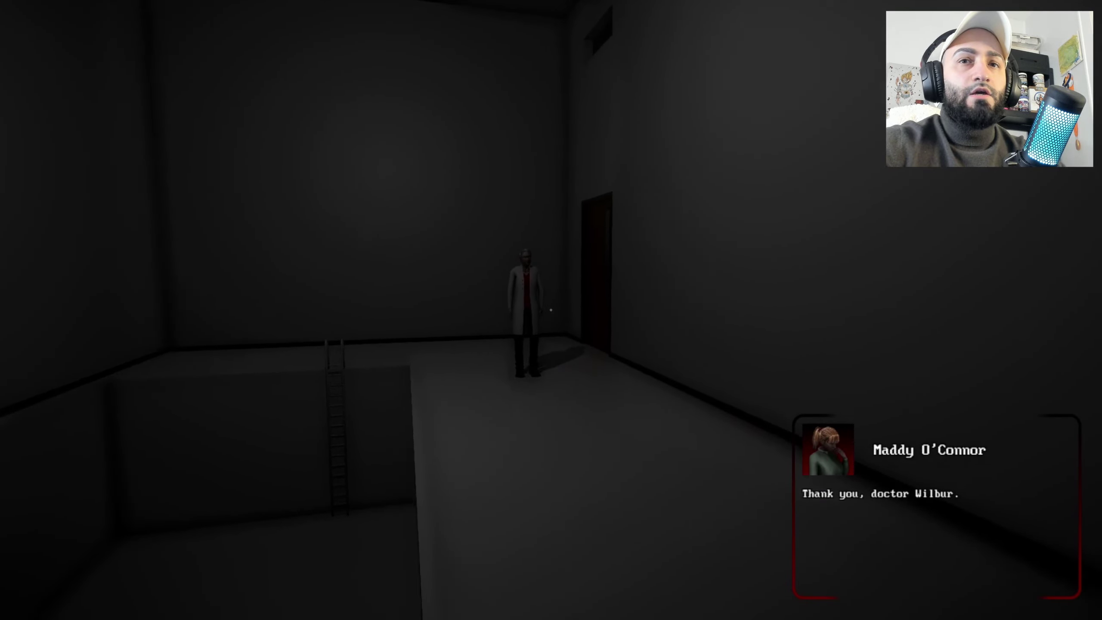
pyautogui.press('w')
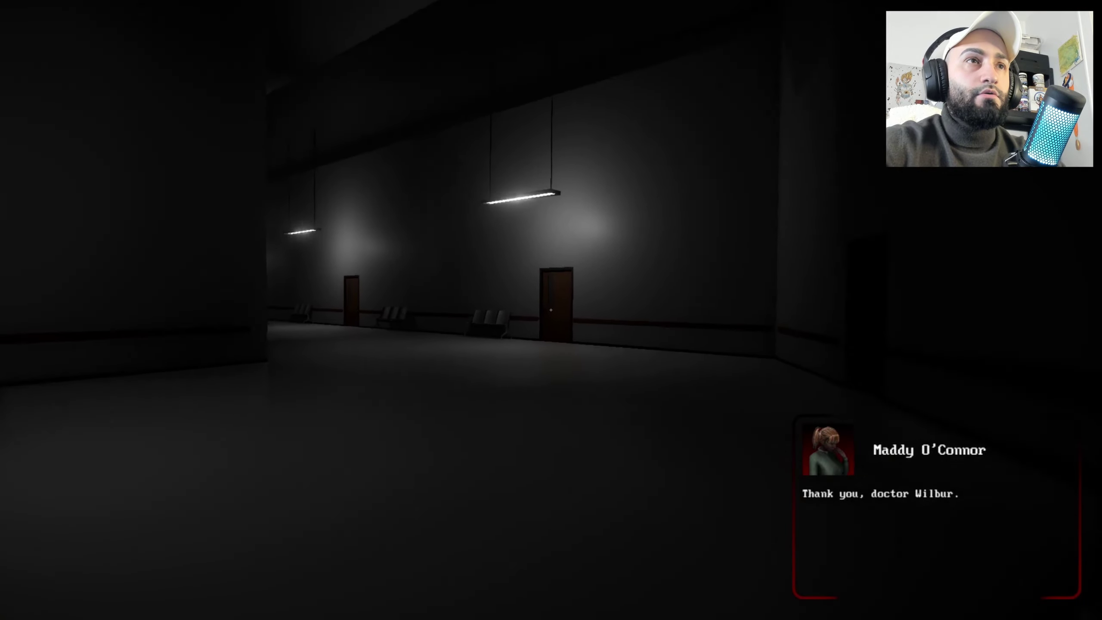
pyautogui.press('w')
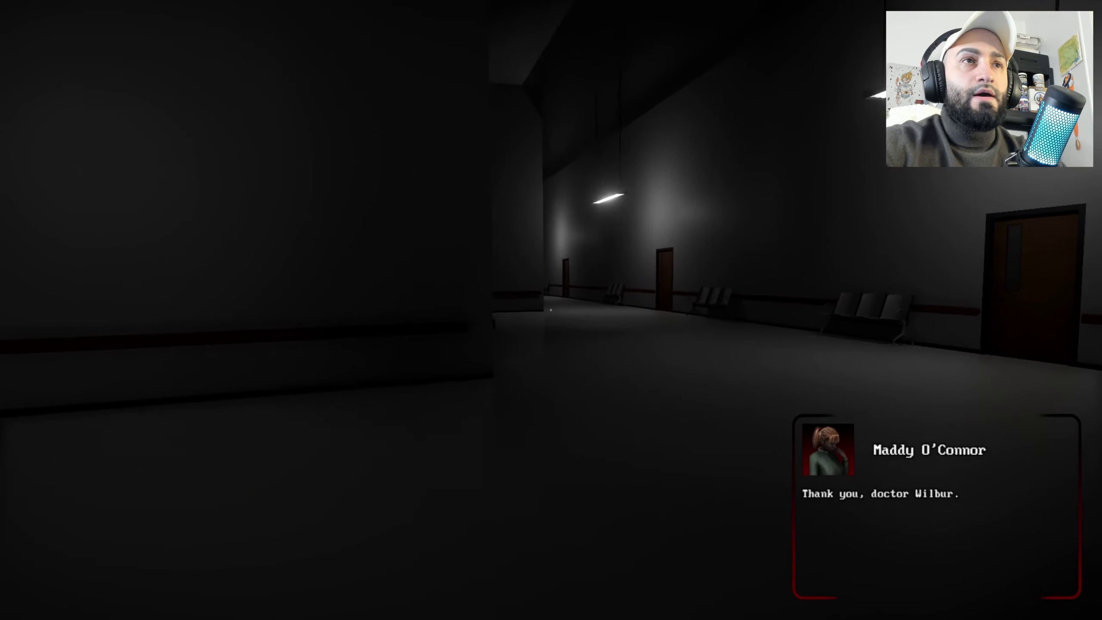
pyautogui.press('w')
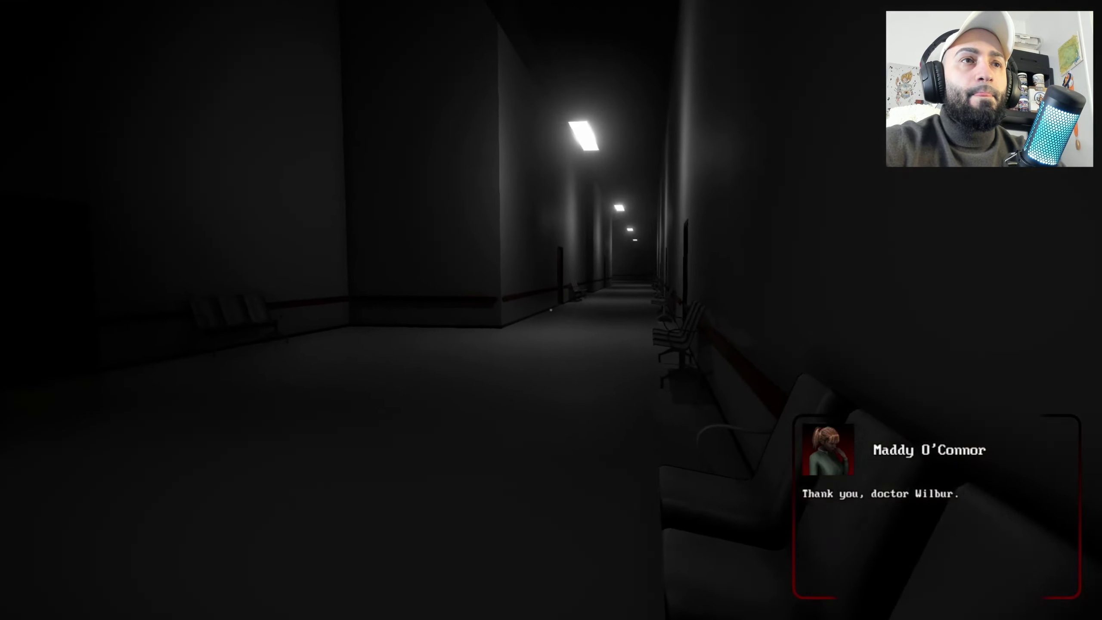
pyautogui.press('Tab')
pyautogui.press('Tab')
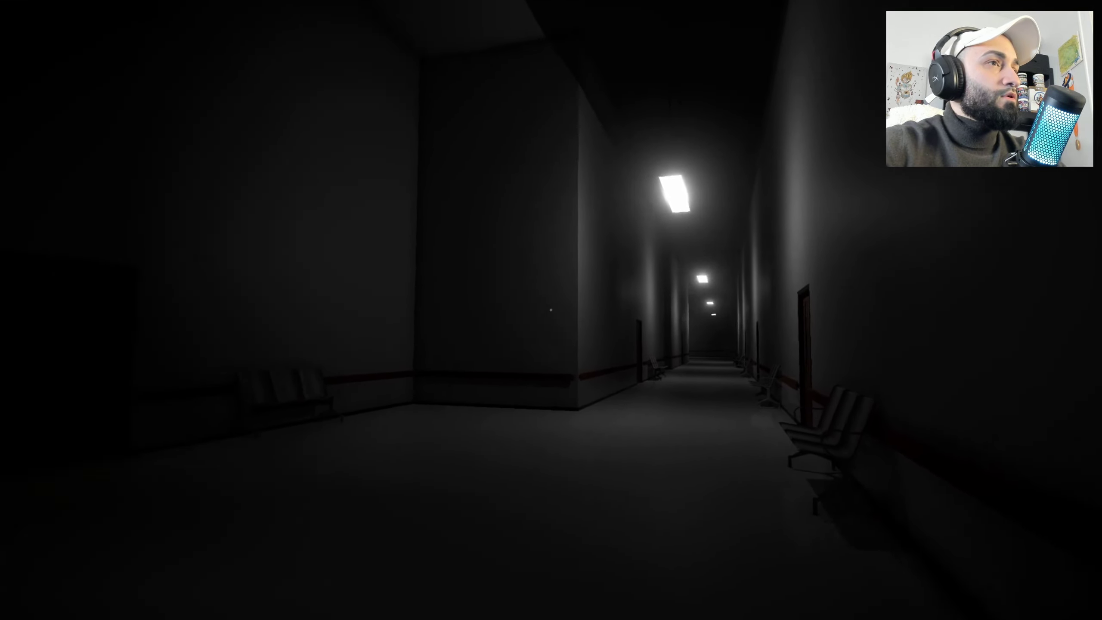
# Step: Continue down the hospital corridor past the doors and benches toward the far door
pyautogui.press('w')
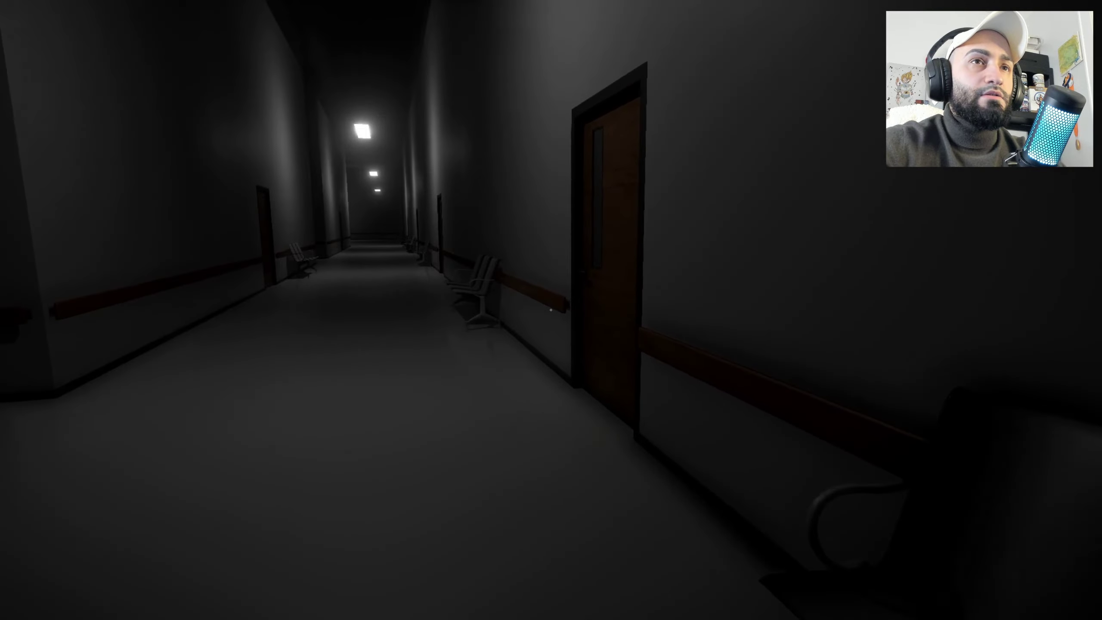
pyautogui.press('w')
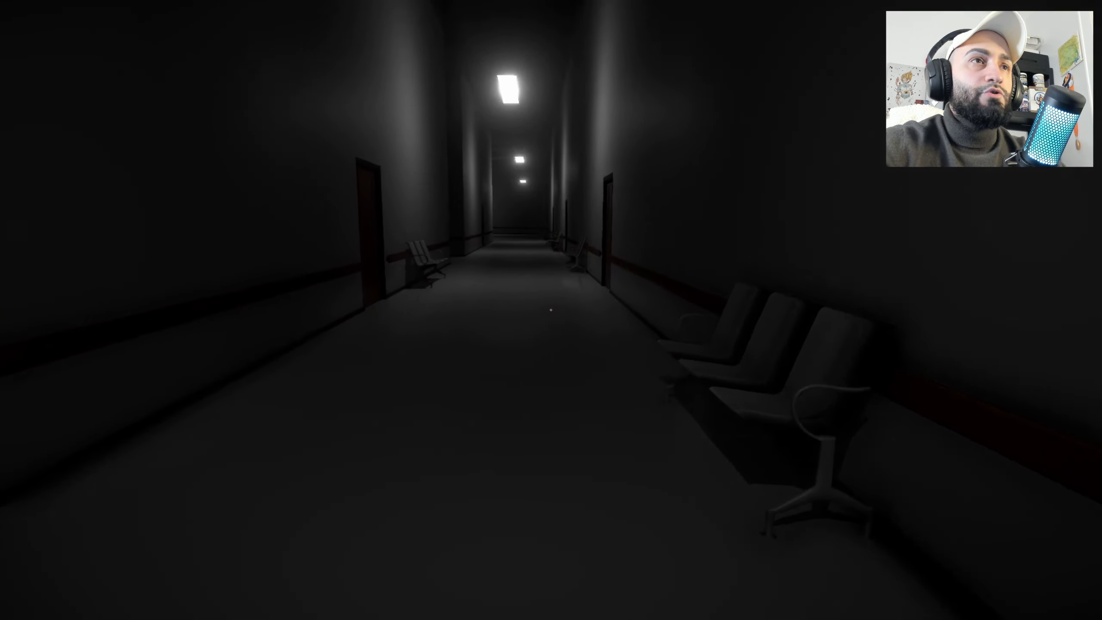
pyautogui.press('w')
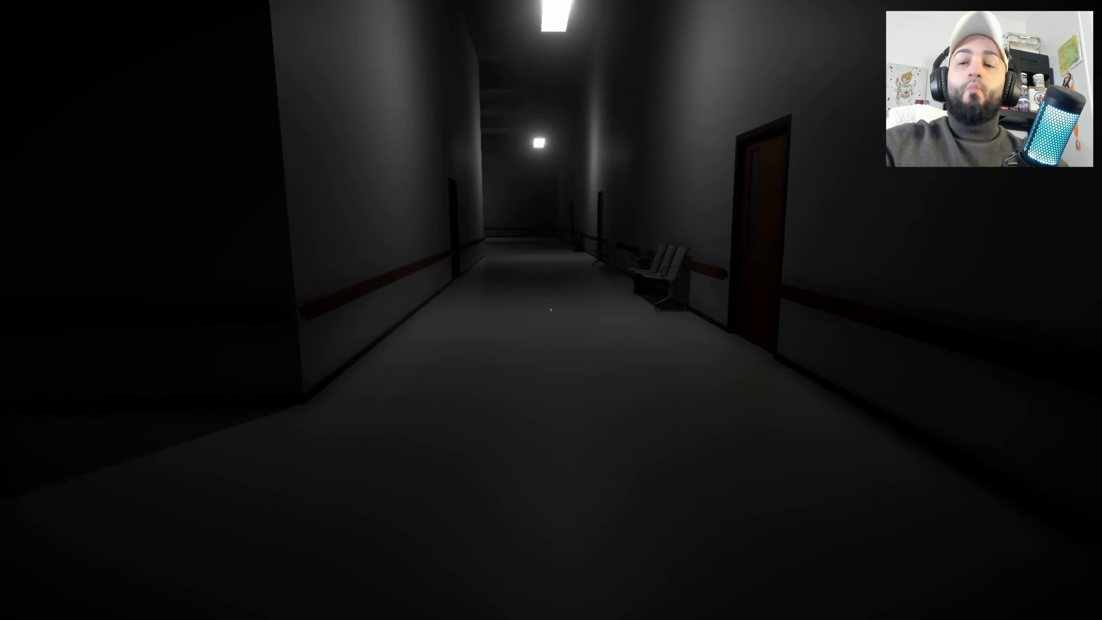
pyautogui.press('w')
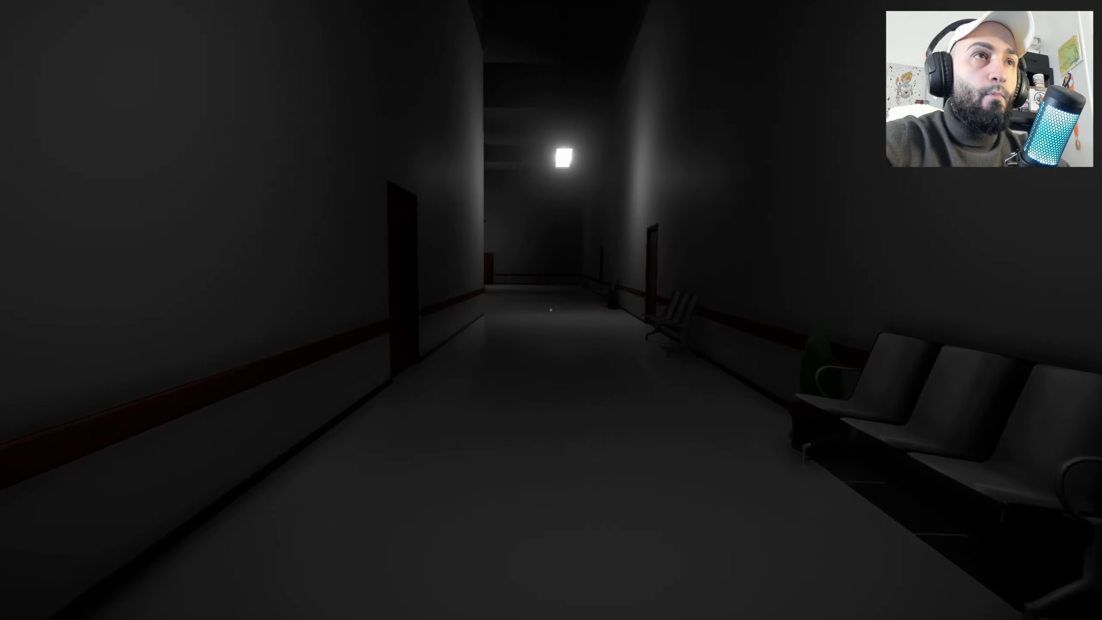
pyautogui.press('w')
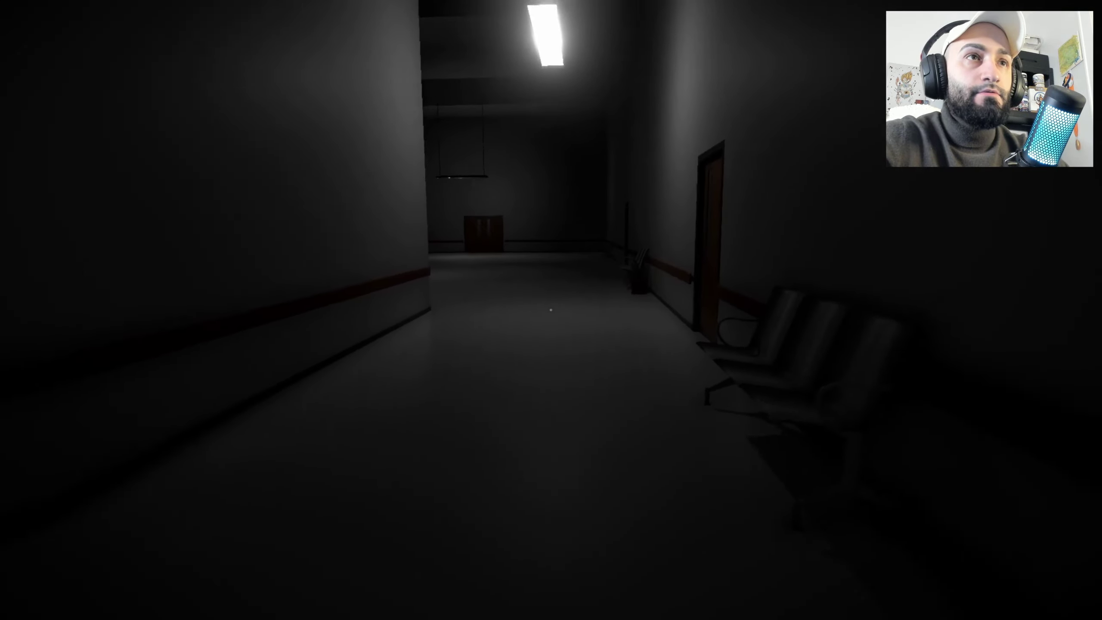
pyautogui.press('w')
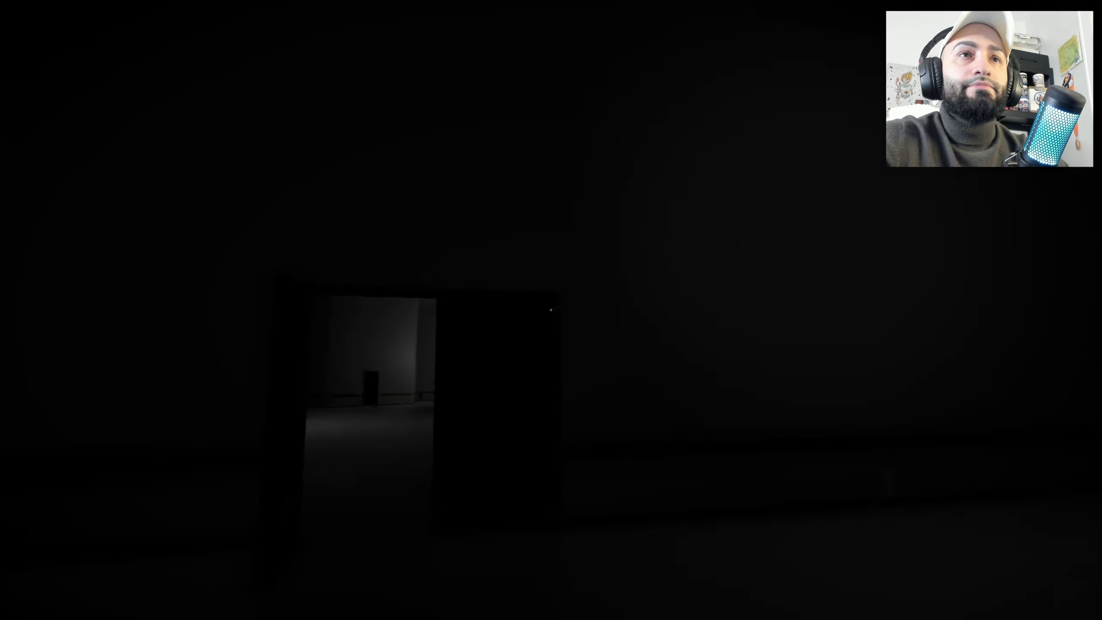
# Step: Walk through the large dark hall and approach the closed wooden door
pyautogui.press('w')
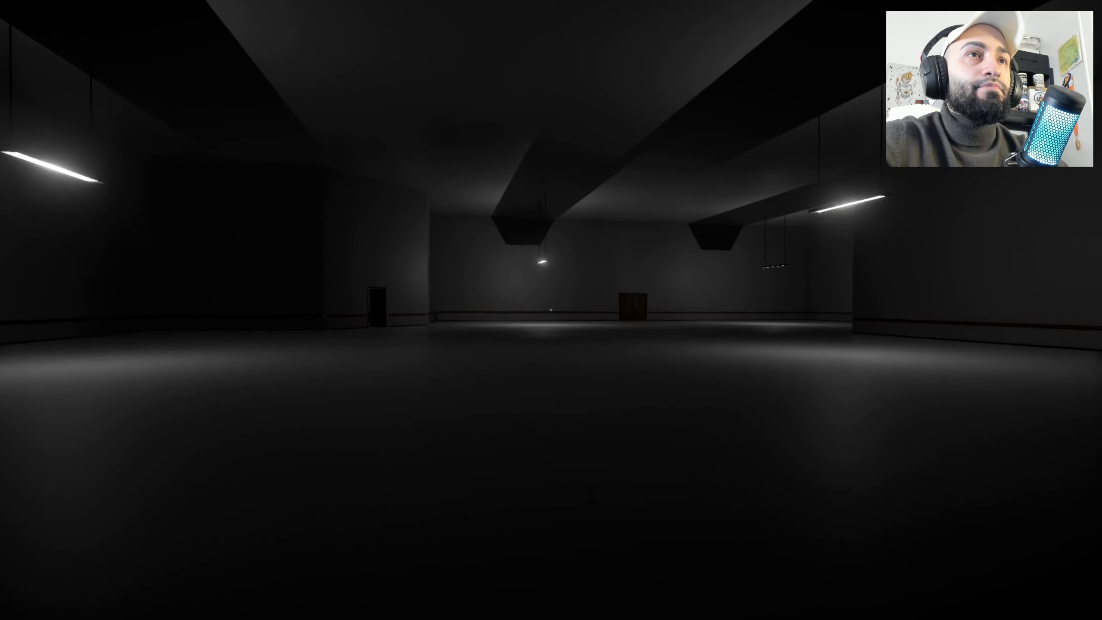
pyautogui.press('w')
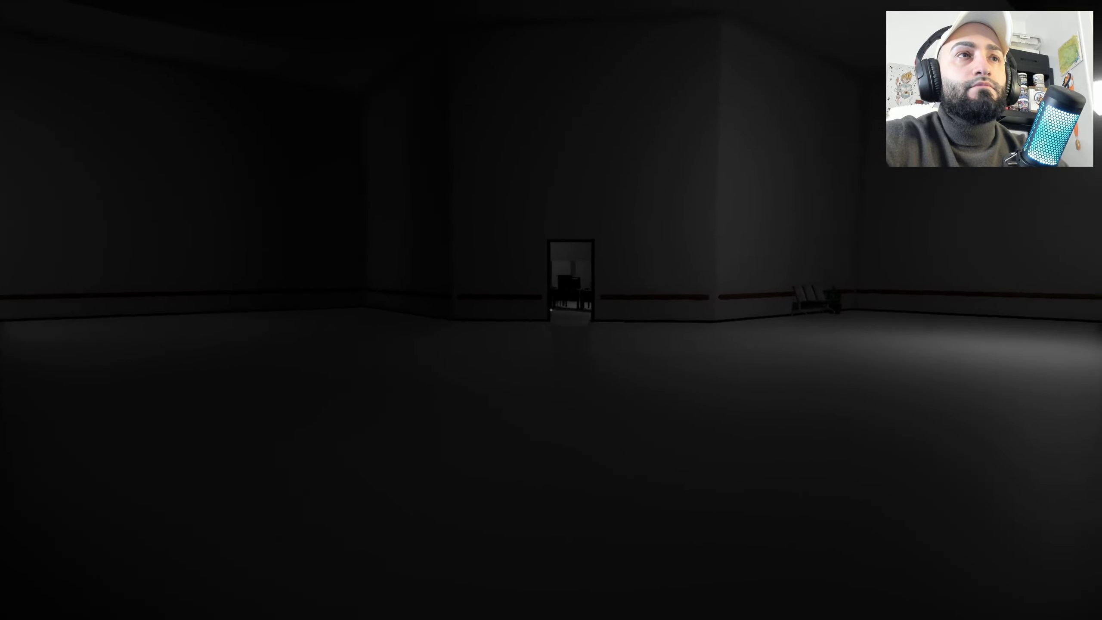
pyautogui.press('w')
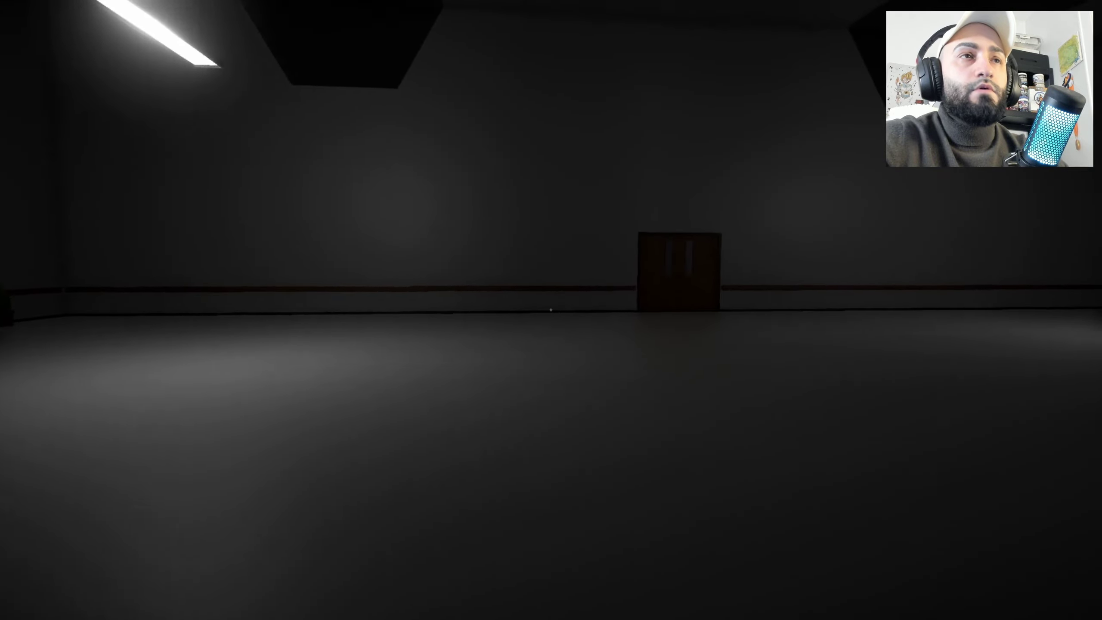
pyautogui.press('w')
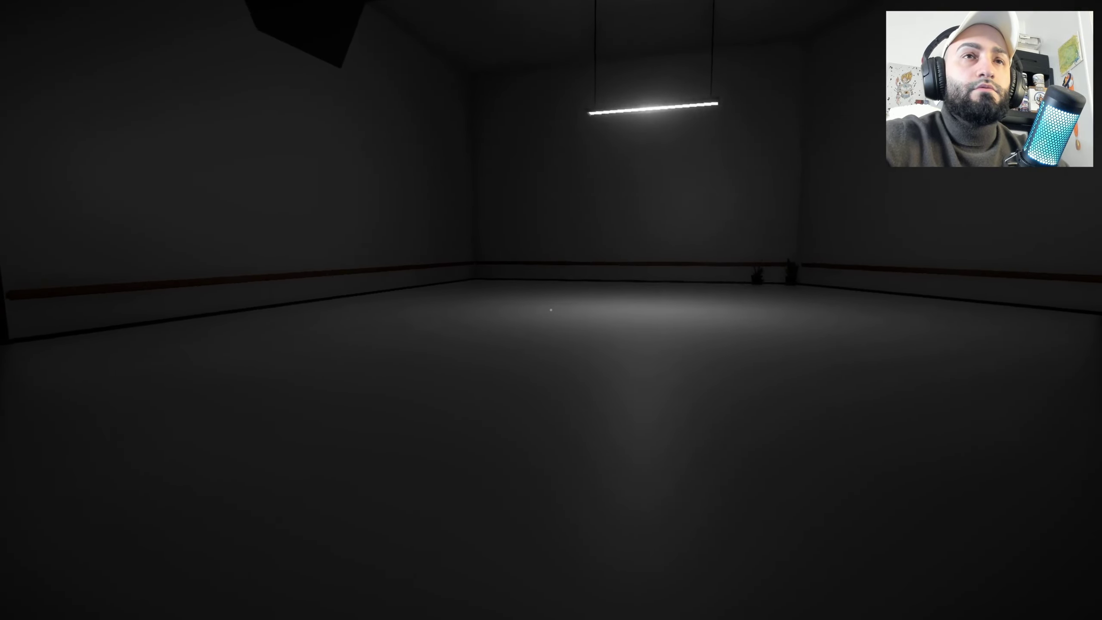
pyautogui.press('w')
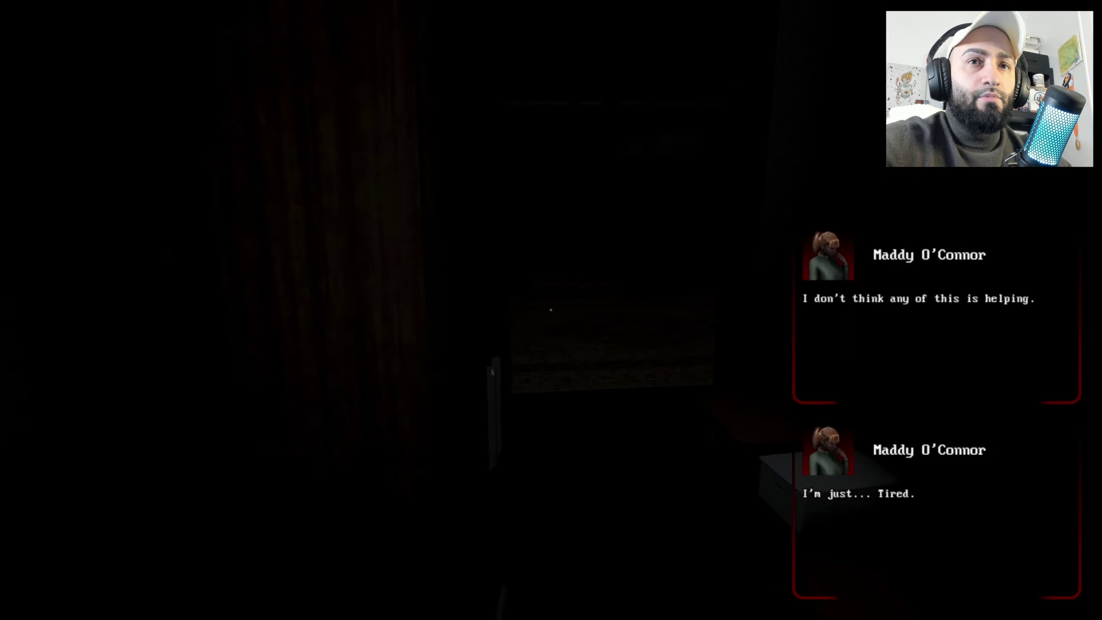
# Step: Look around the bedroom, switching its light off and back on
pyautogui.press('w')
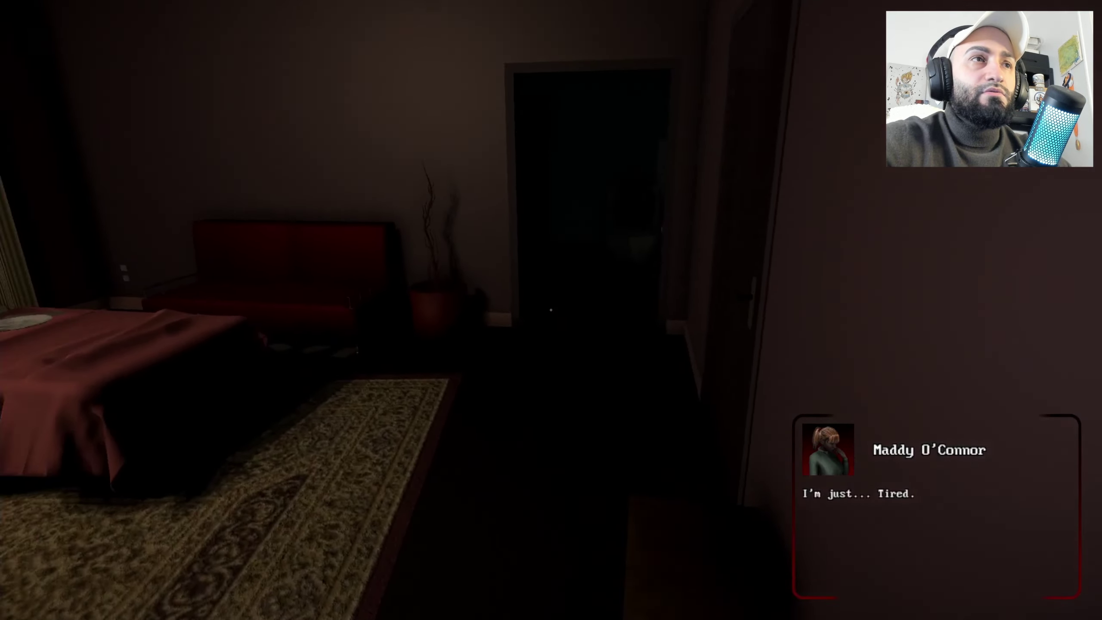
pyautogui.moveTo(551, 310); pyautogui.dragTo(776, 310)
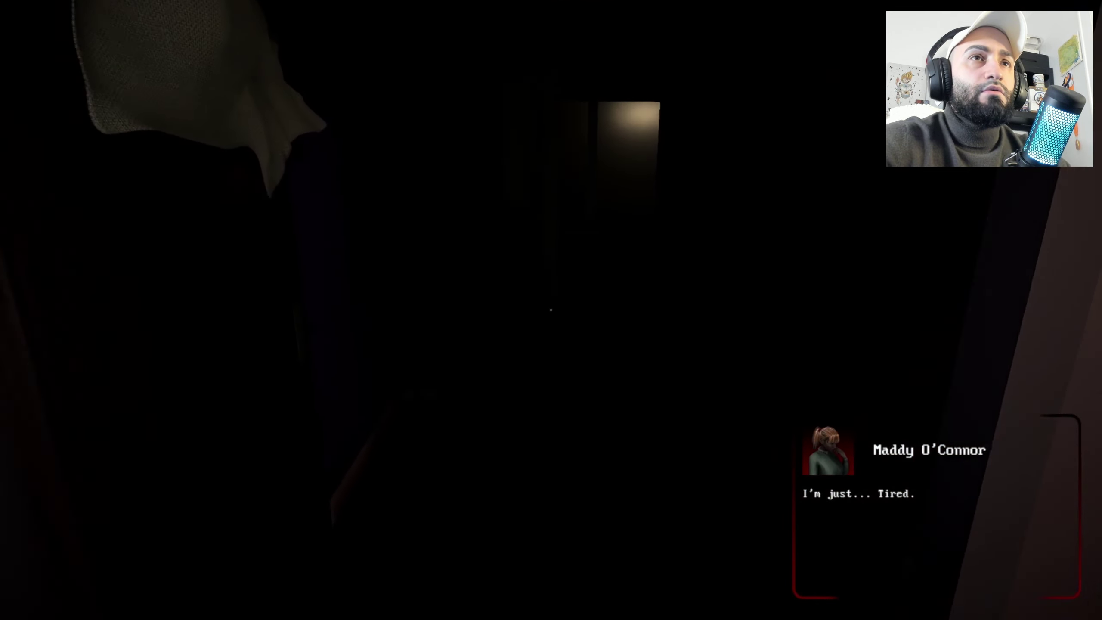
pyautogui.moveTo(551, 310); pyautogui.dragTo(345, 310)
pyautogui.press('e')
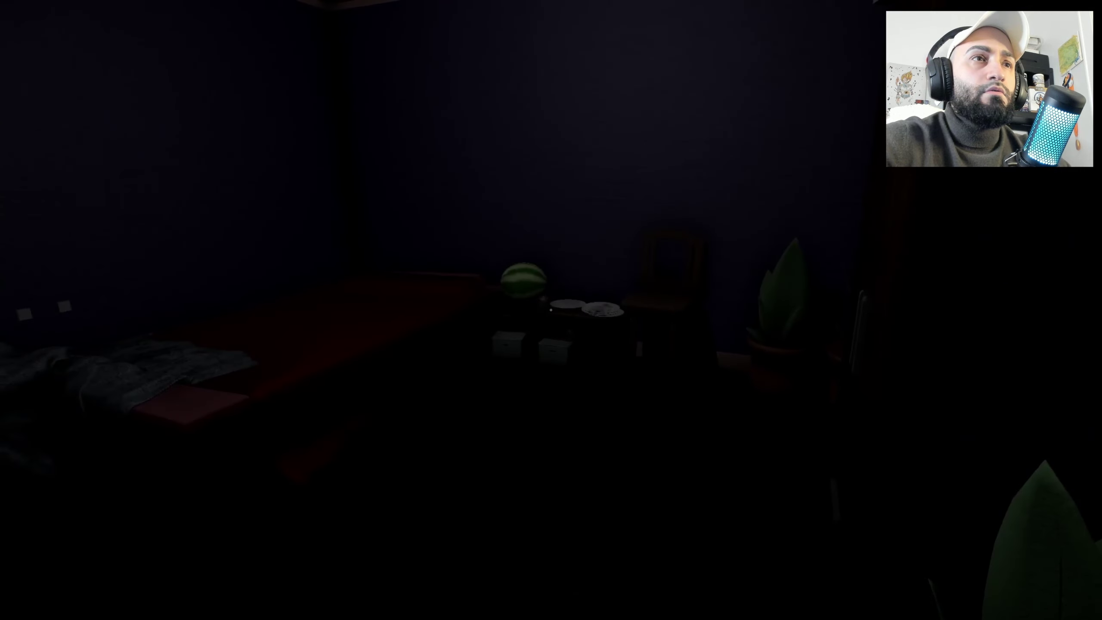
pyautogui.moveTo(552, 310); pyautogui.dragTo(258, 310)
pyautogui.moveTo(551, 311); pyautogui.dragTo(775, 311)
pyautogui.press('e')
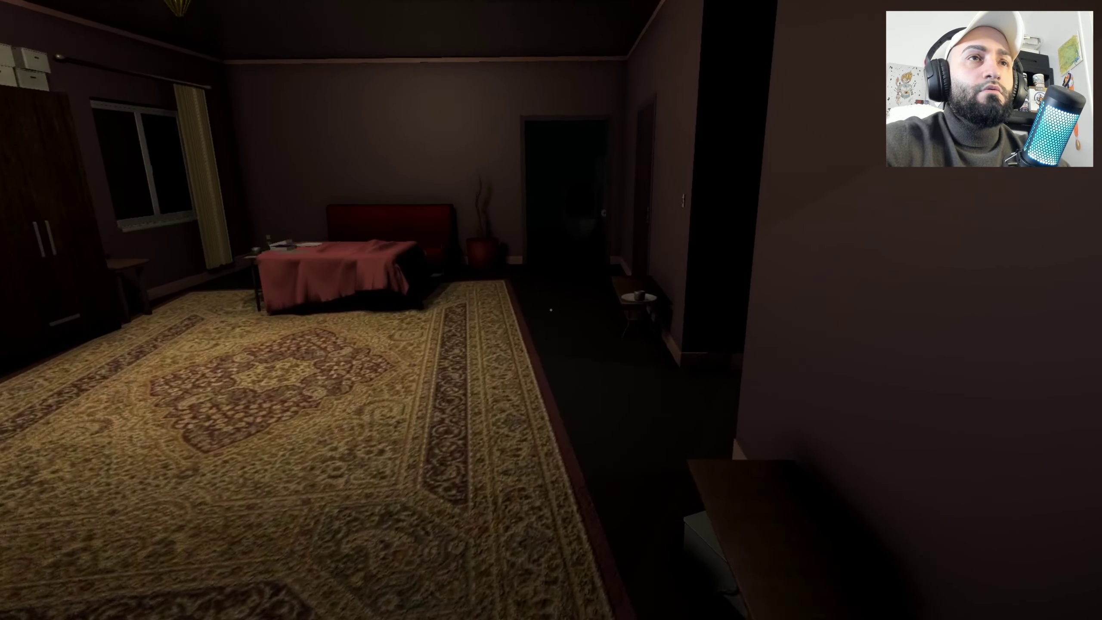
# Step: Walk through the dark hallway, switch on the bathroom light, and step inside
pyautogui.press('w')
pyautogui.press('w')
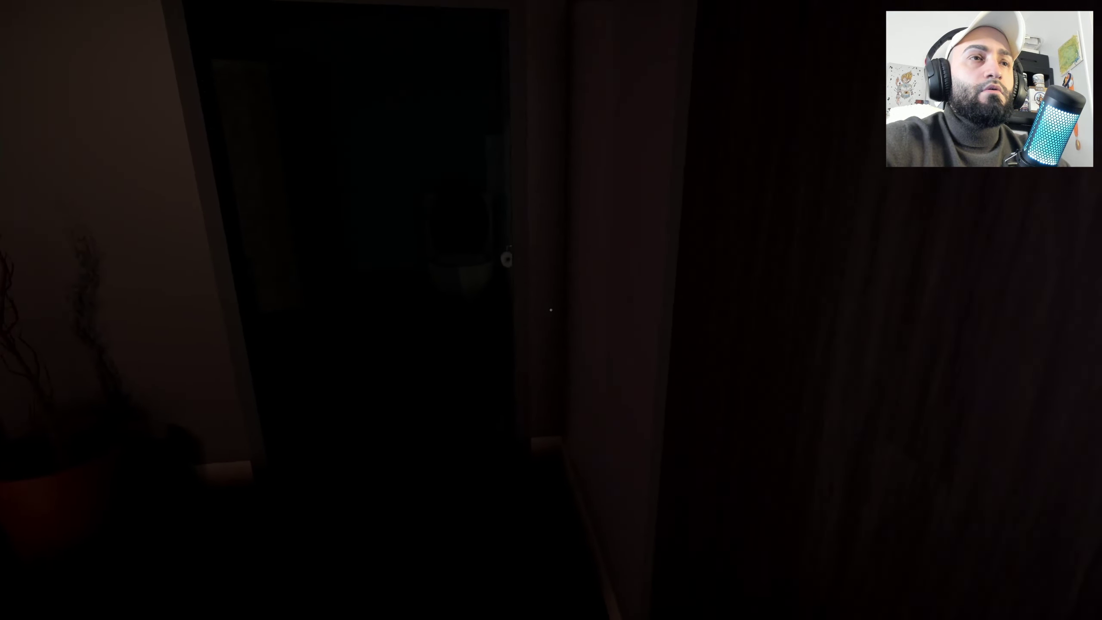
pyautogui.moveTo(552, 310); pyautogui.dragTo(776, 310)
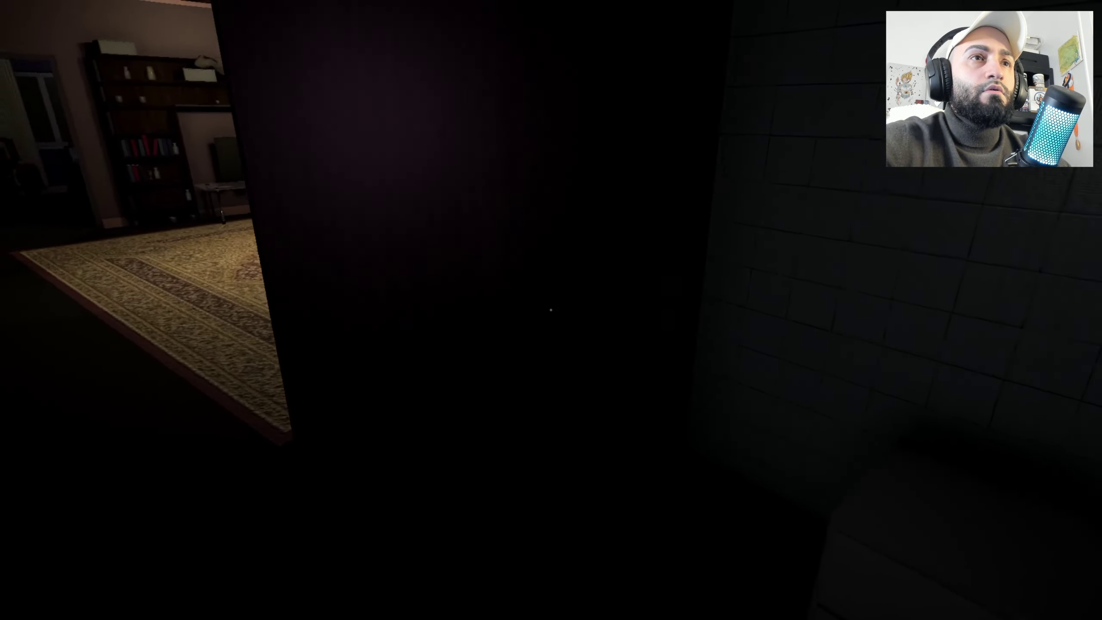
pyautogui.press('w')
pyautogui.moveTo(551, 311); pyautogui.dragTo(259, 310)
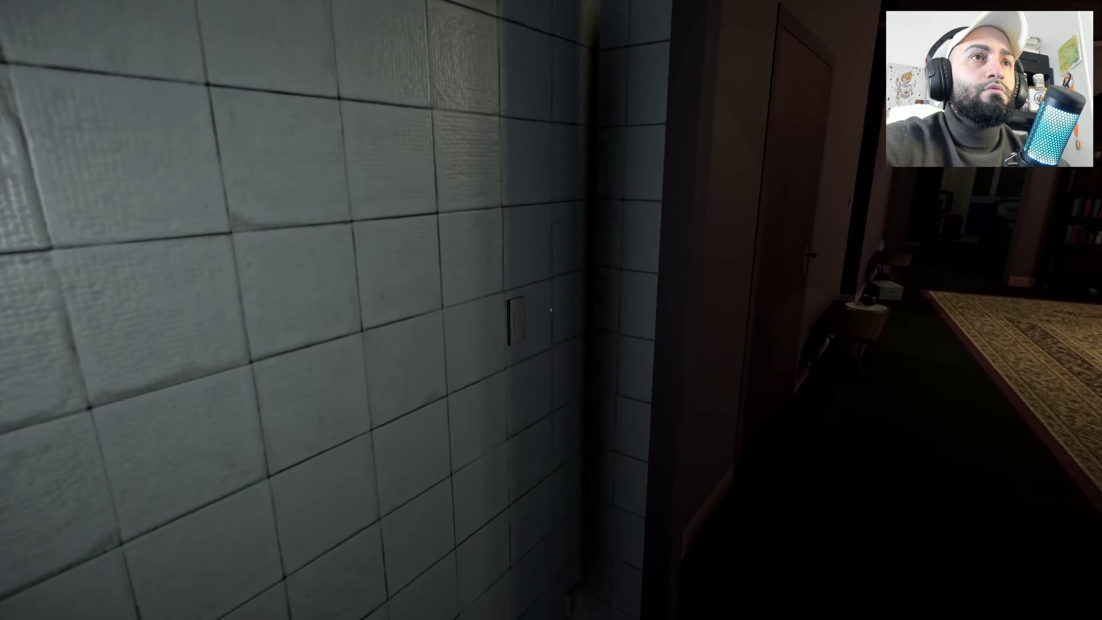
pyautogui.press('e')
pyautogui.press('w')
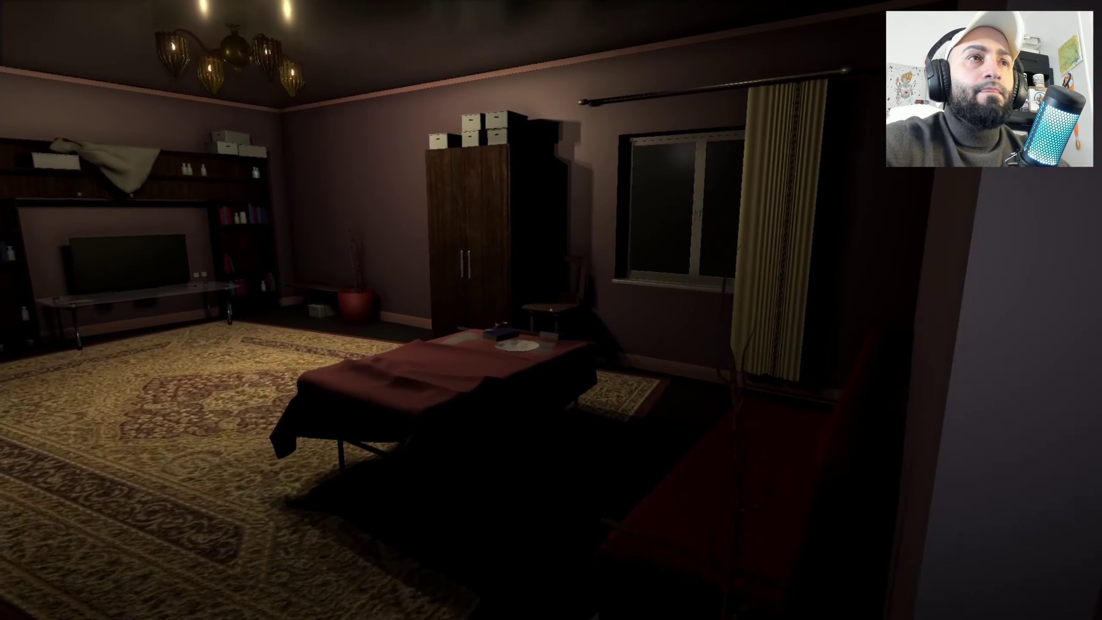
# Step: Look around the living room, check the bathroom corner, and head back out
pyautogui.press('w')
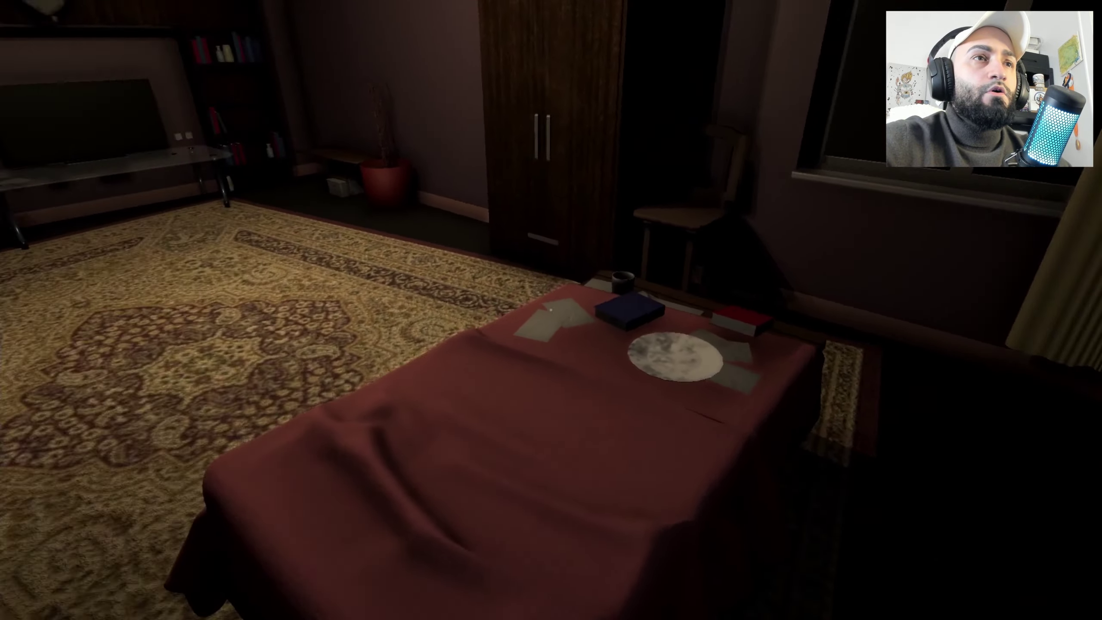
pyautogui.moveTo(552, 310); pyautogui.dragTo(259, 310)
pyautogui.moveTo(552, 311); pyautogui.dragTo(259, 311)
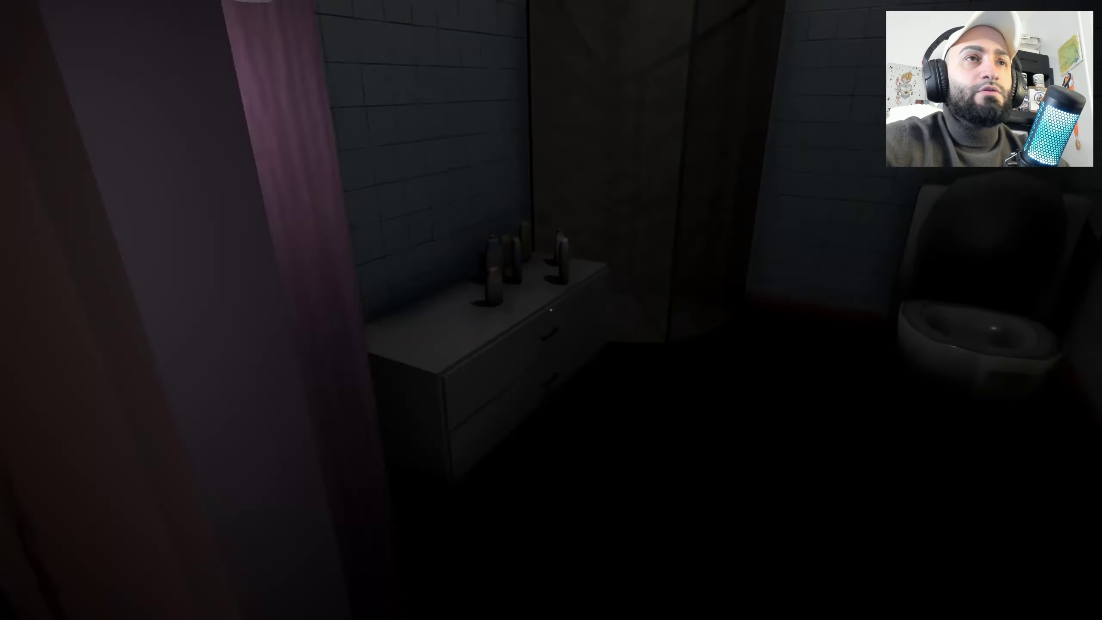
pyautogui.press('w')
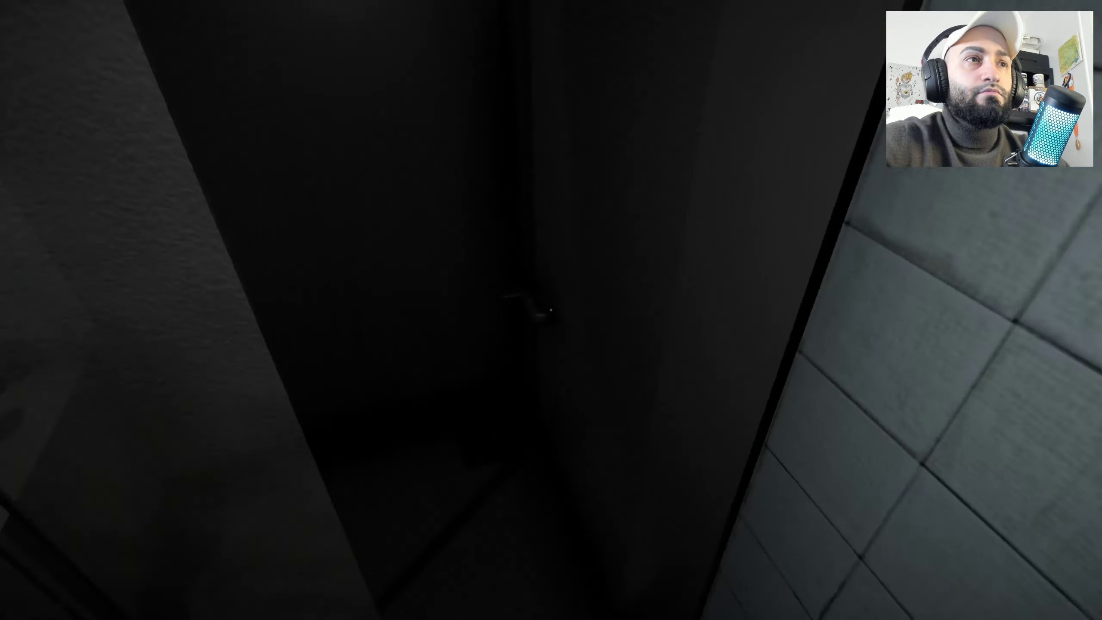
pyautogui.press('w')
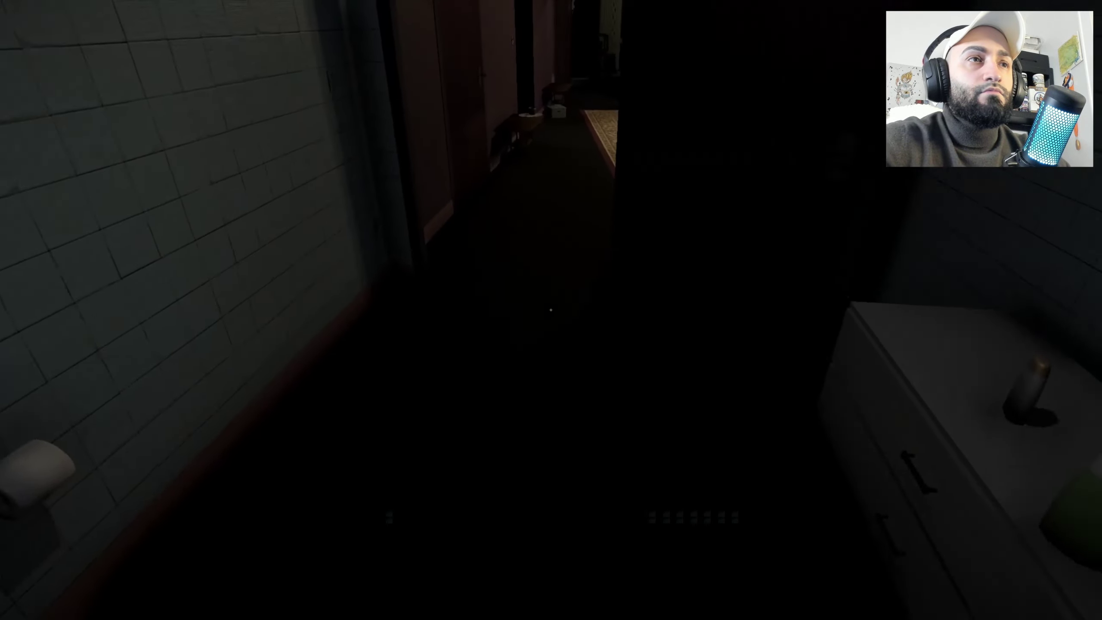
pyautogui.press('w')
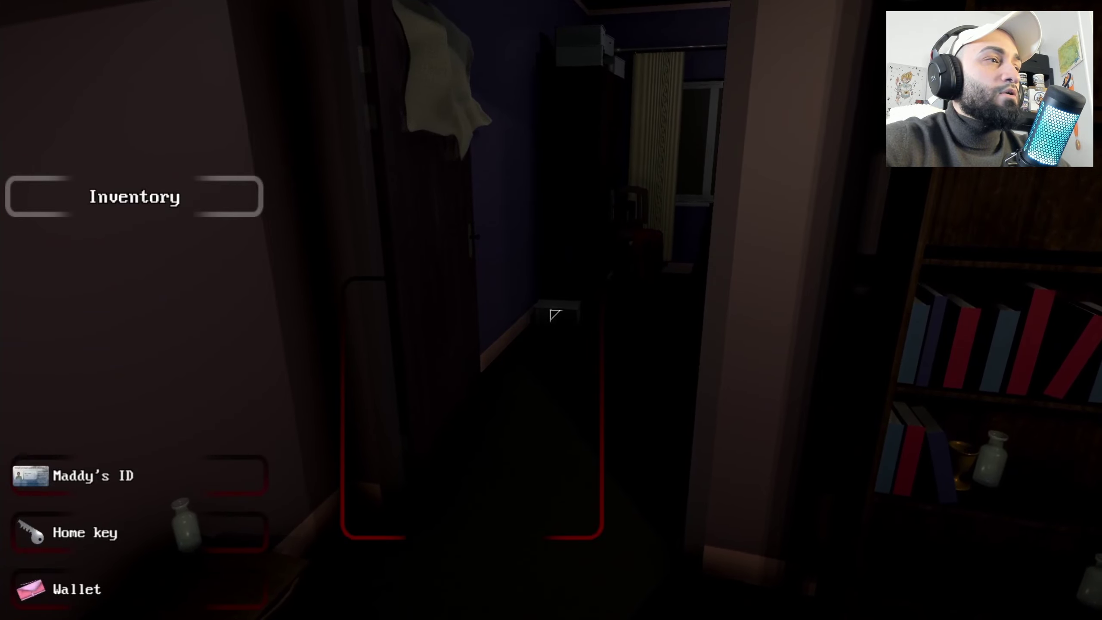
# Step: Close the inventory and walk through the bedroom doorway
pyautogui.press('Tab')
pyautogui.press('w')
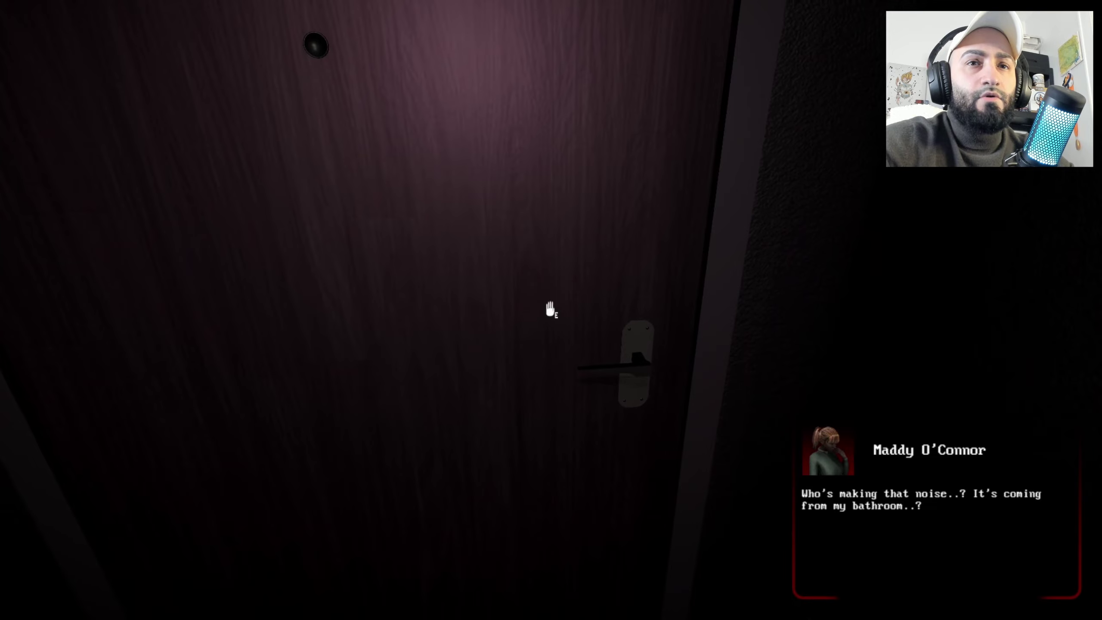
# Step: Open the door, enter the bathroom, and inspect the bottles on the dresser
pyautogui.press('e')
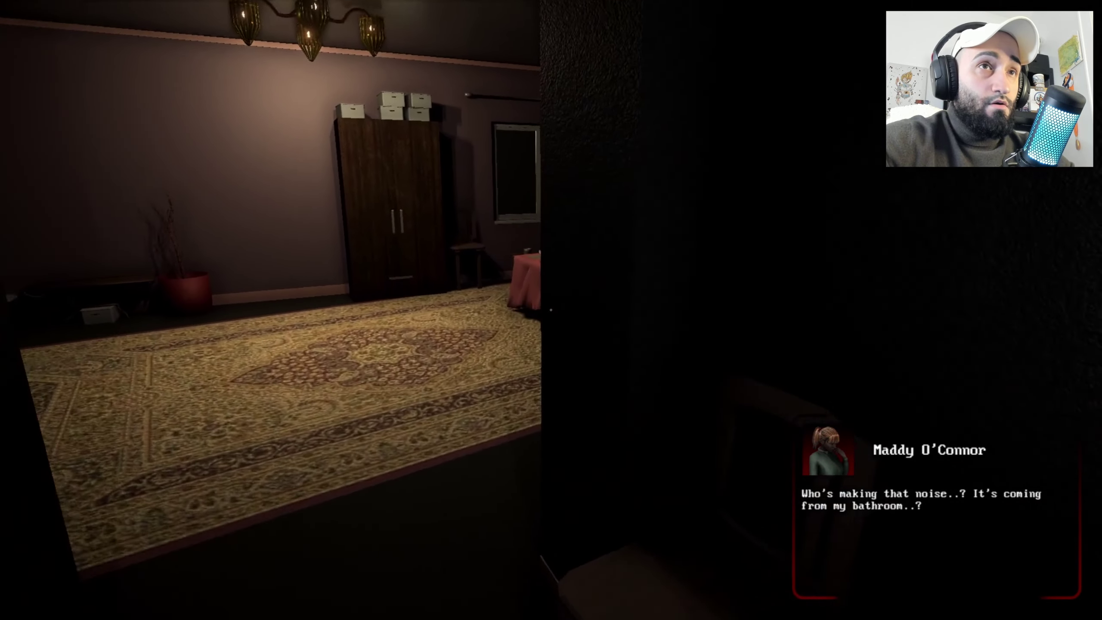
pyautogui.press('w')
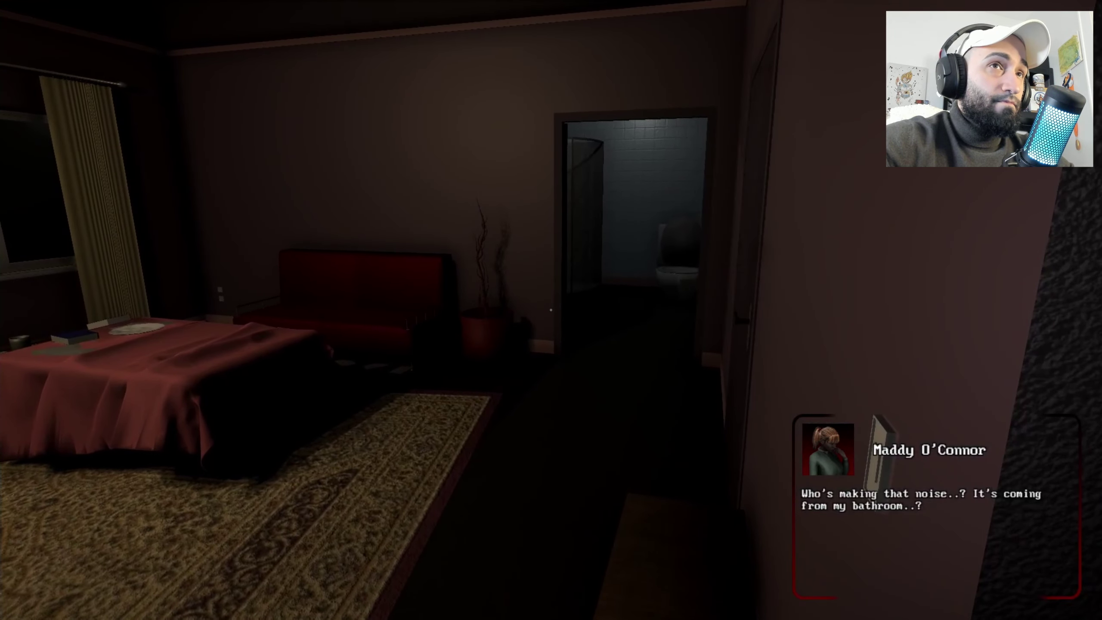
pyautogui.press('w')
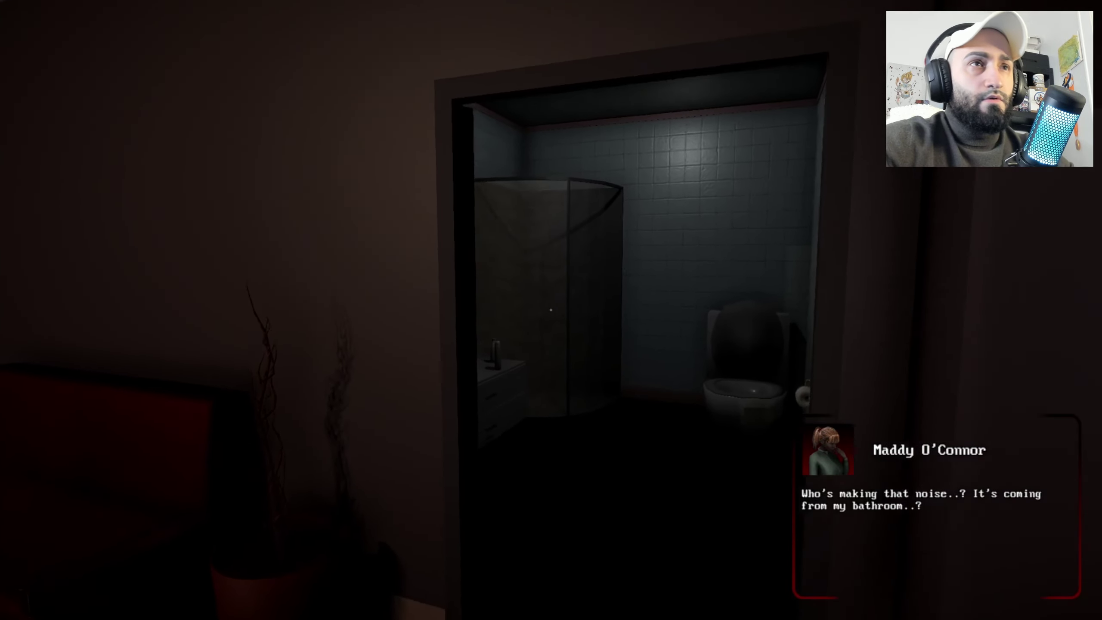
pyautogui.press('w')
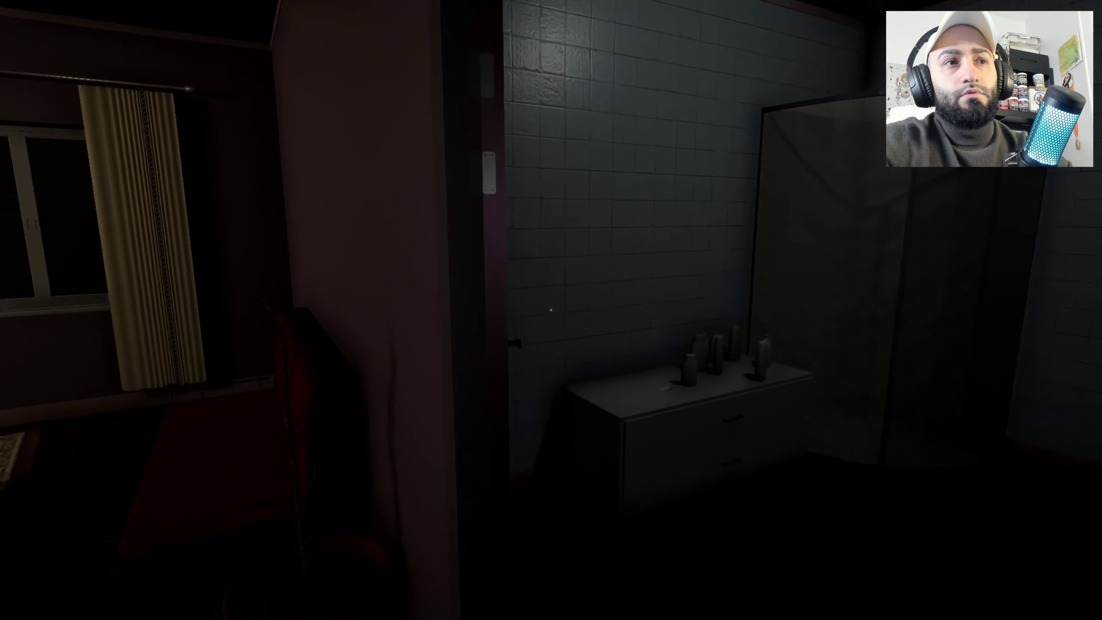
pyautogui.press('w')
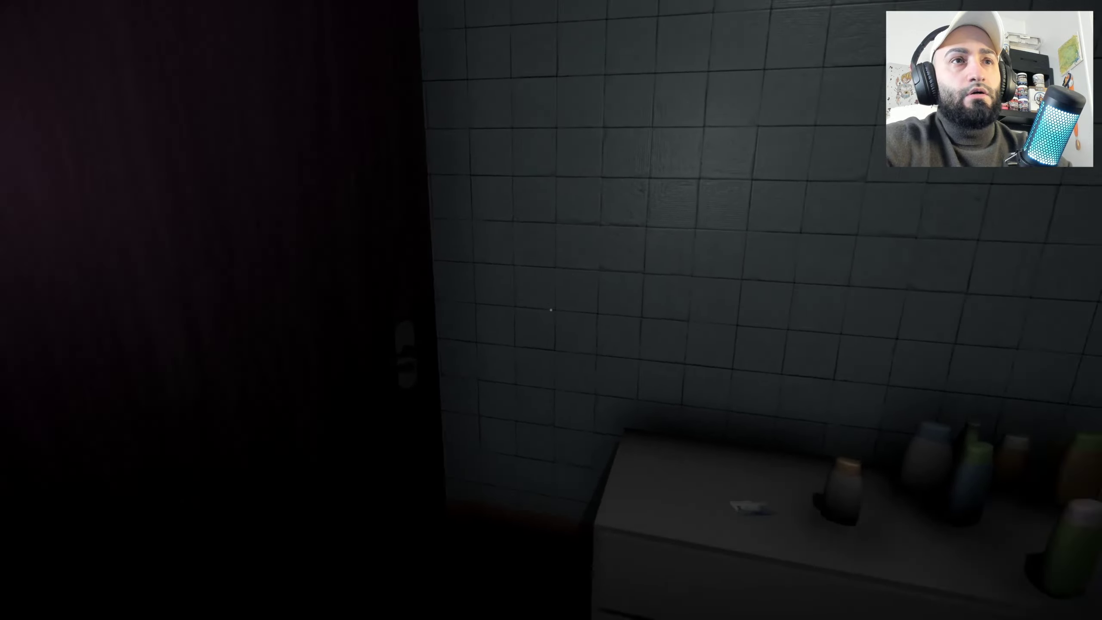
pyautogui.press('w')
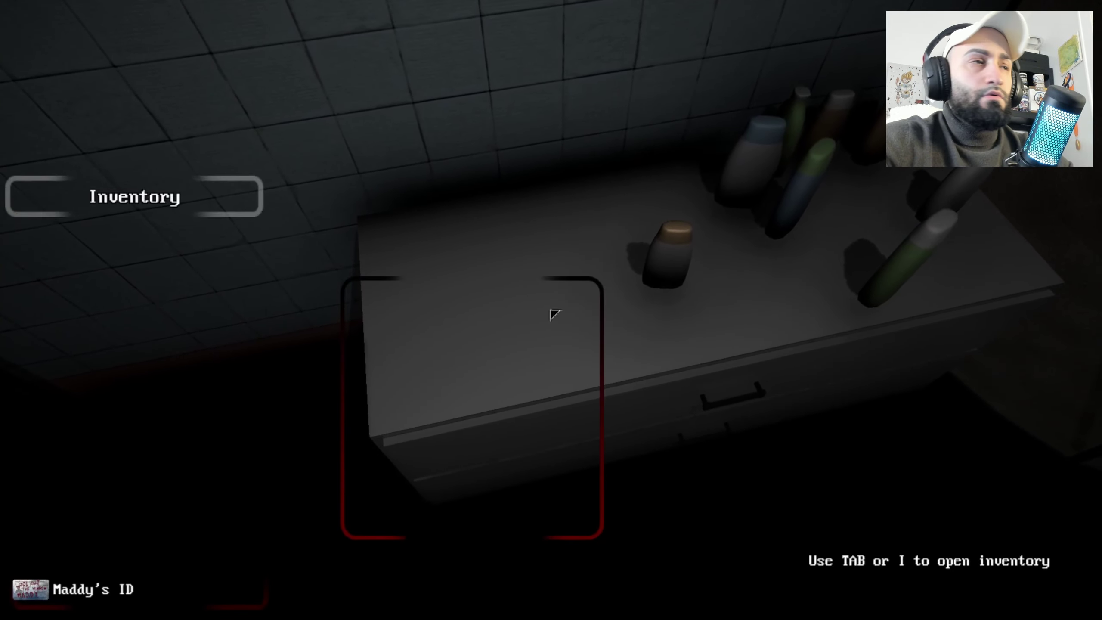
# Step: Glance at the toilet, then return through the living room into the dark bedroom
pyautogui.press('w')
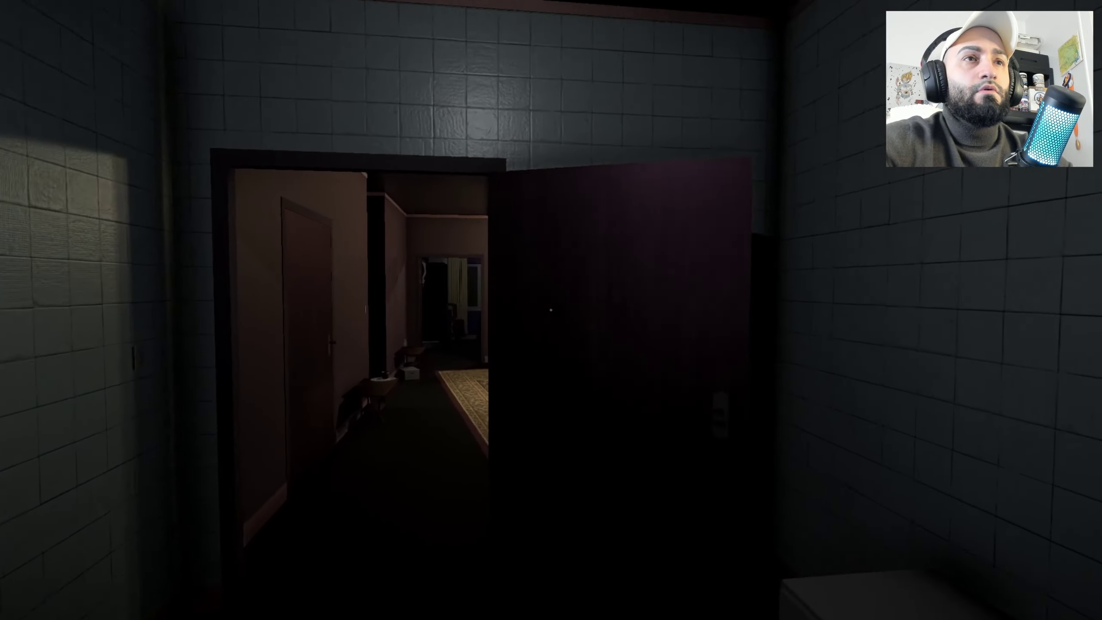
pyautogui.press('w')
pyautogui.press('w')
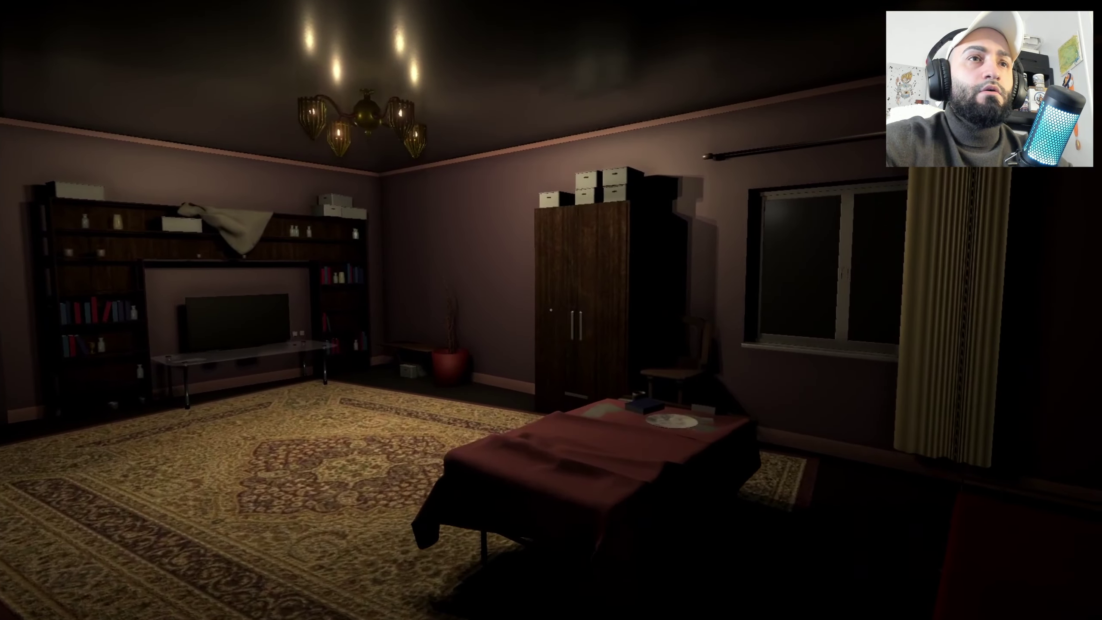
pyautogui.press('w')
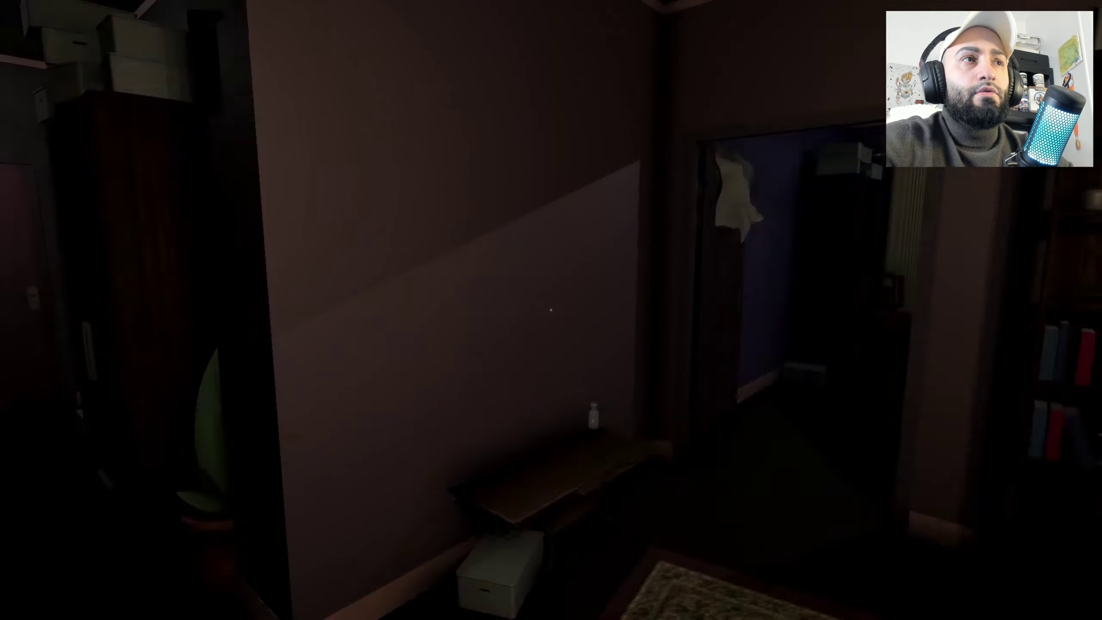
pyautogui.press('w')
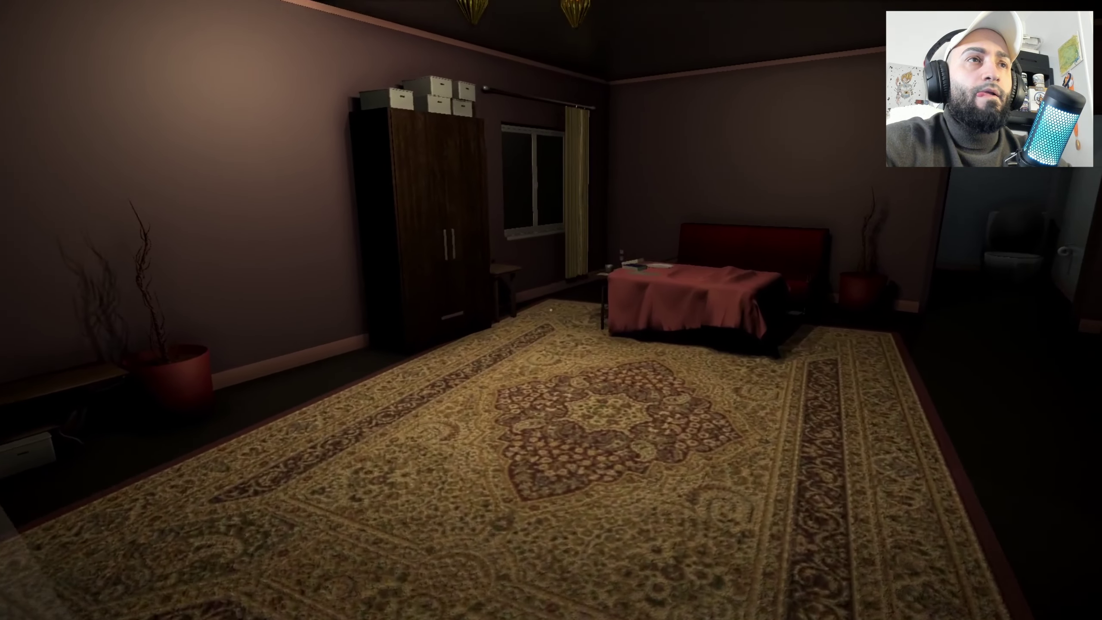
# Step: Walk toward the red bed, then turn back toward the hallway door
pyautogui.press('w')
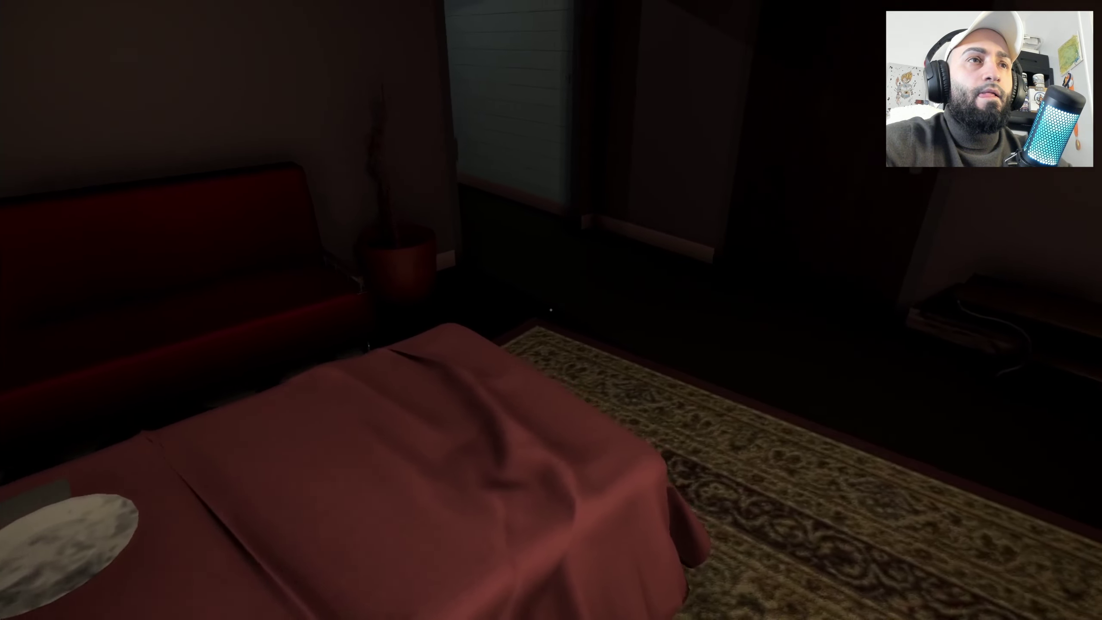
pyautogui.press('w')
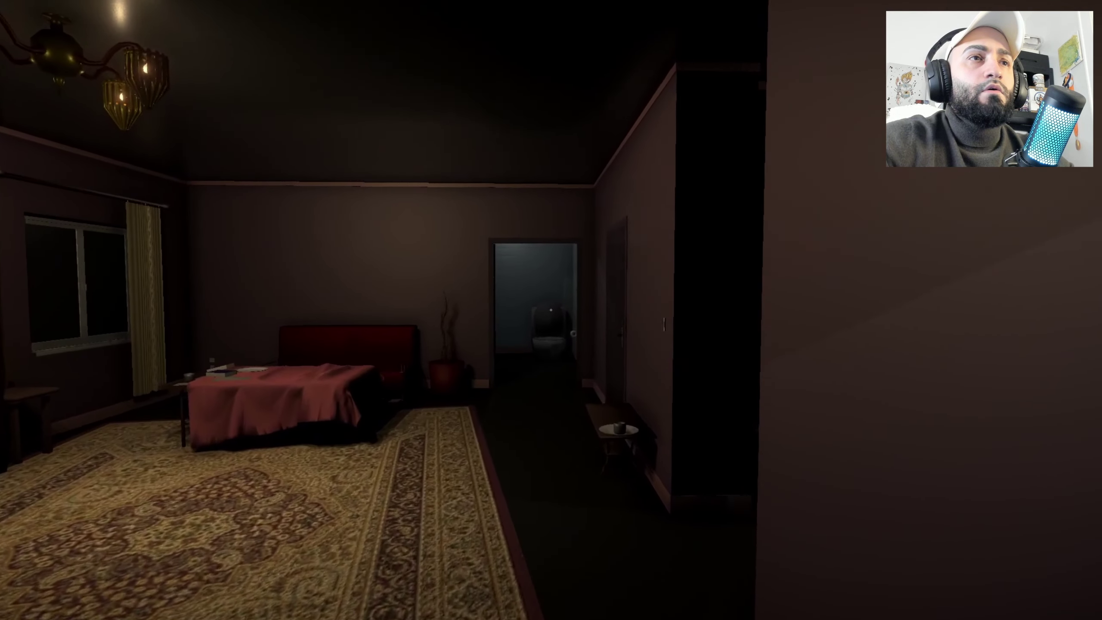
# Step: Preview Maddy's ID reading 'LOOK OUT THE WINDOW MADDY' in the inventory, then close it
pyautogui.press('Tab')
pyautogui.click(143, 591)
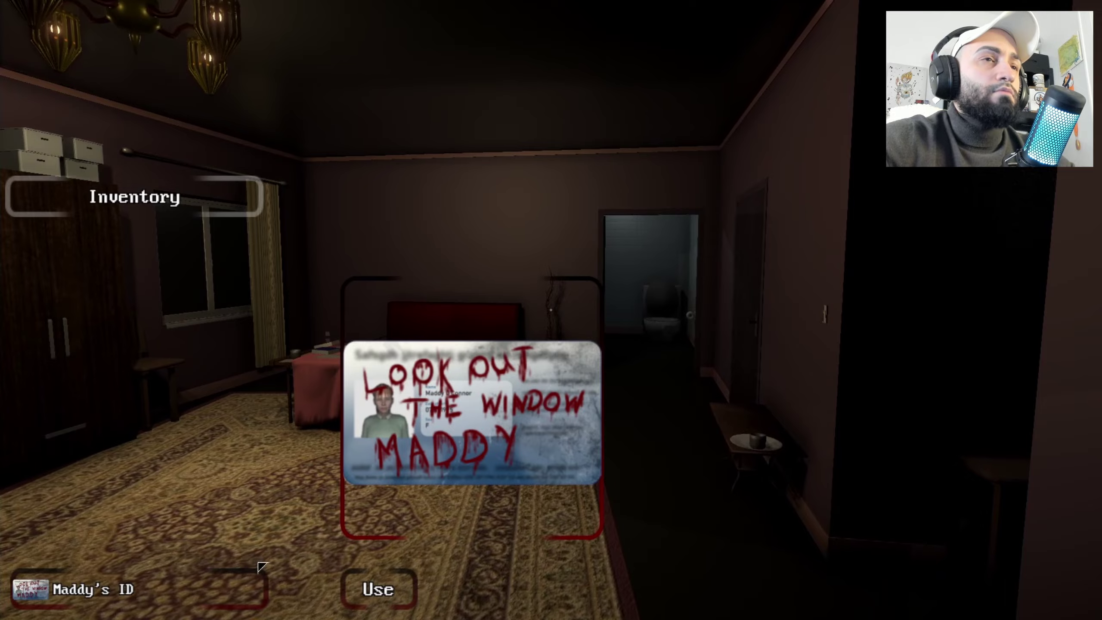
pyautogui.press('Tab')
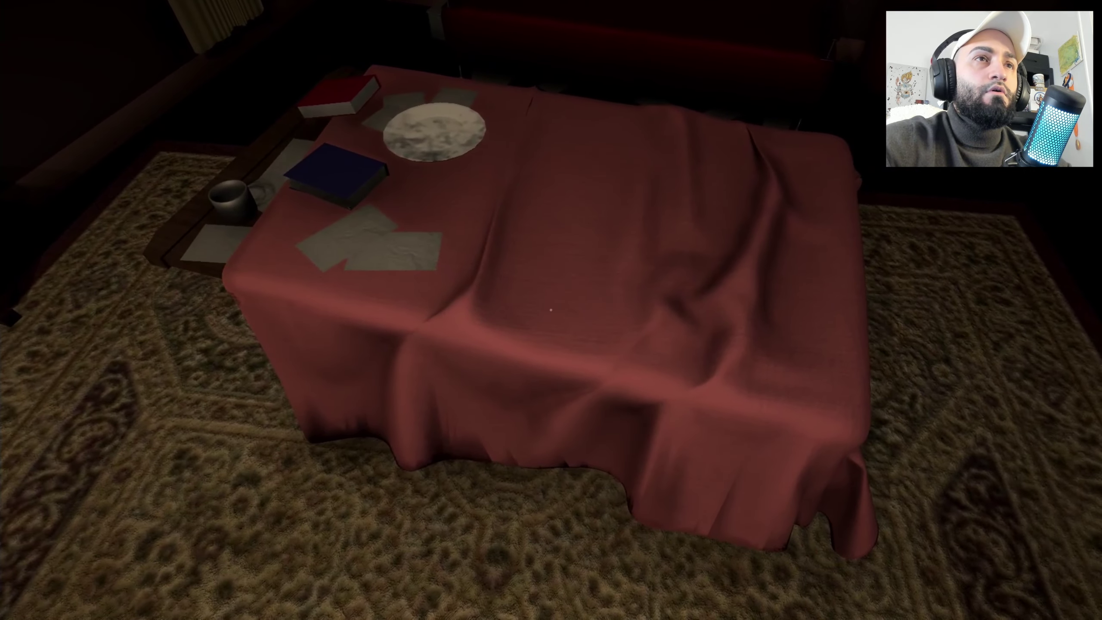
# Step: View Strange drawing #1 in the inventory
pyautogui.press('Tab')
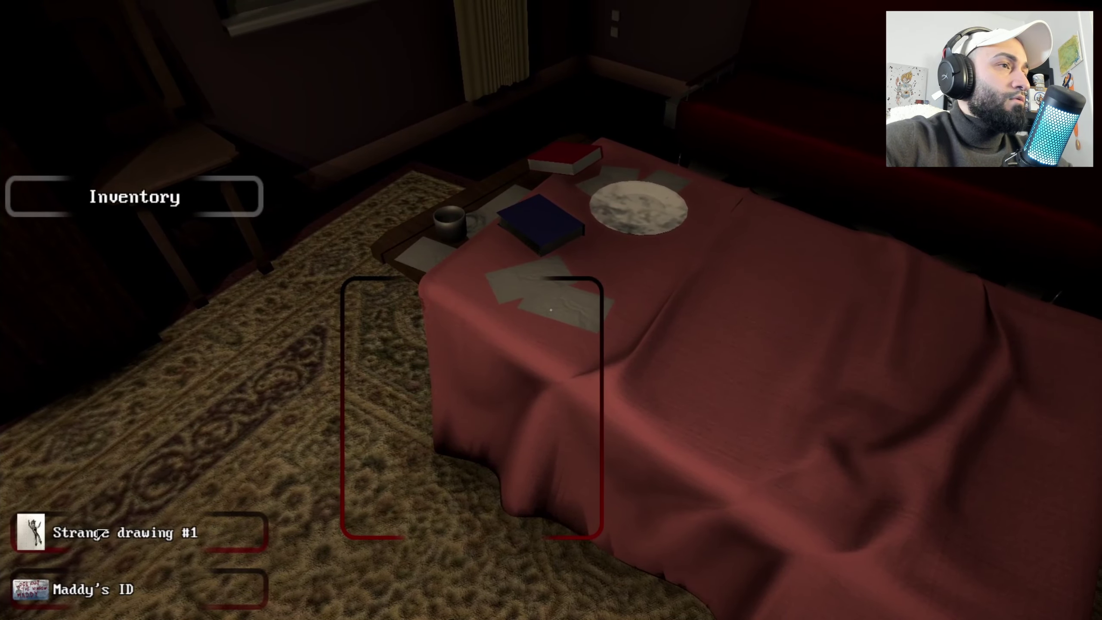
pyautogui.click(220, 522)
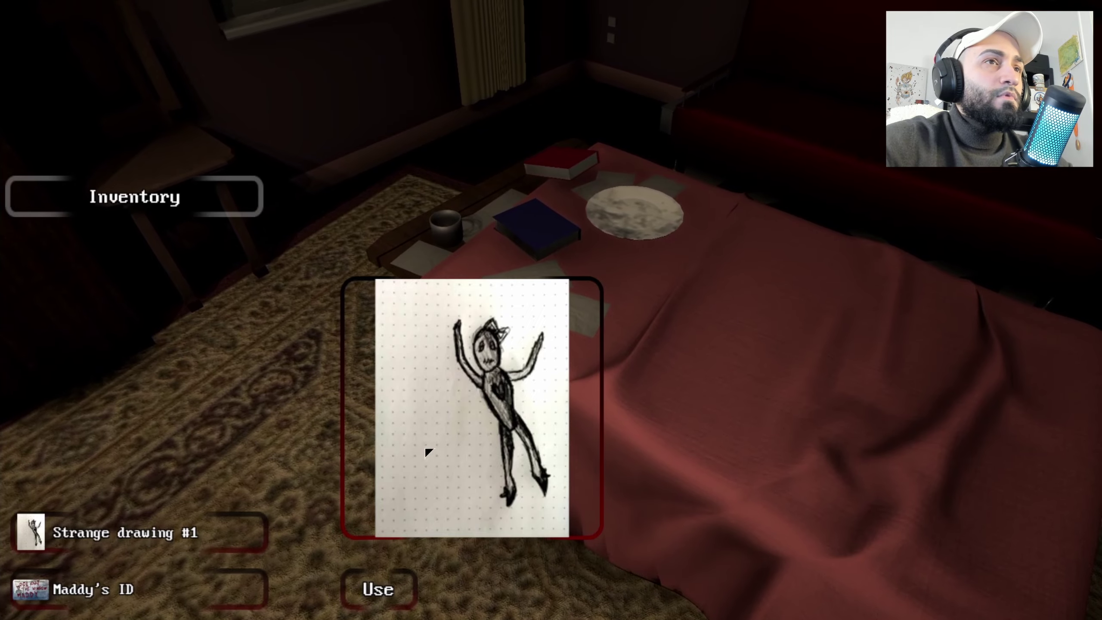
pyautogui.press('Tab')
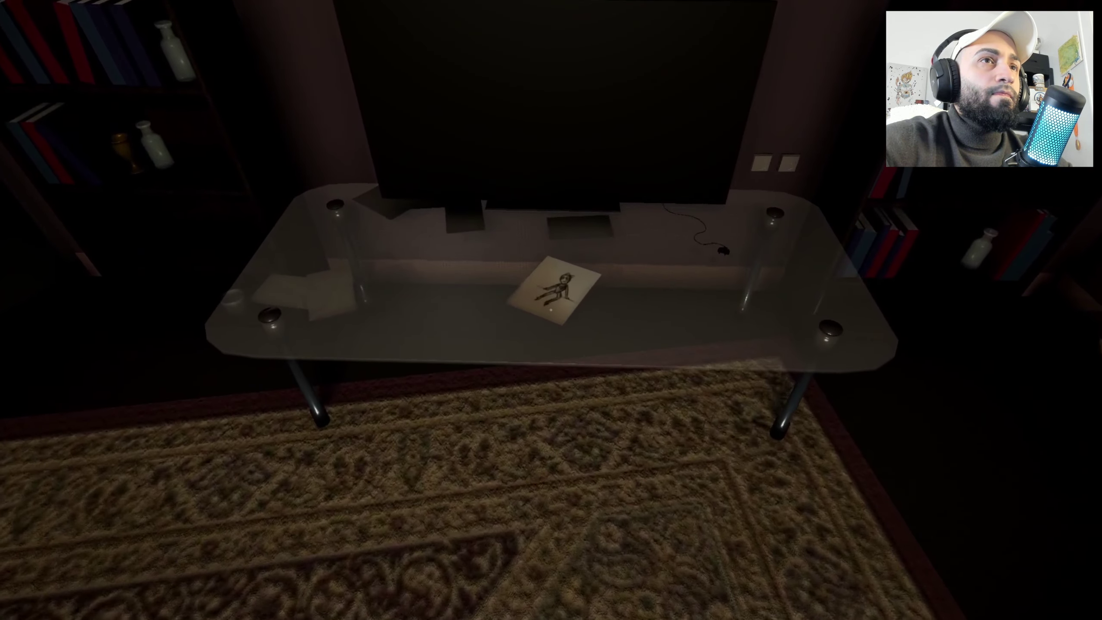
# Step: Take Strange drawing #2 from the glass table and view it in the inventory
pyautogui.click(552, 310)
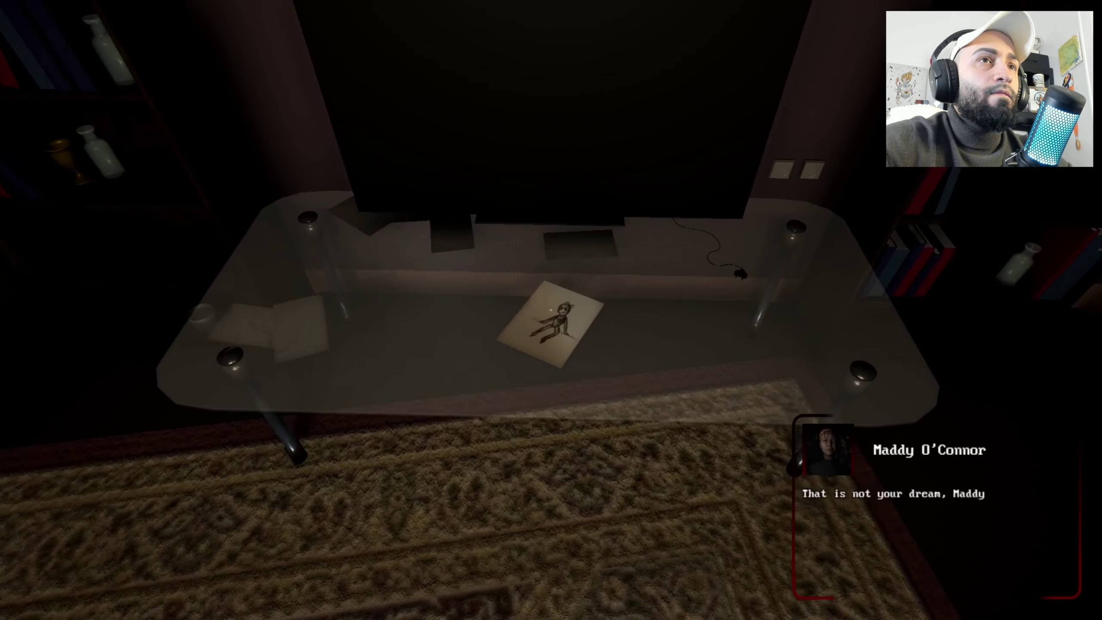
pyautogui.moveTo(552, 310); pyautogui.dragTo(552, 310)
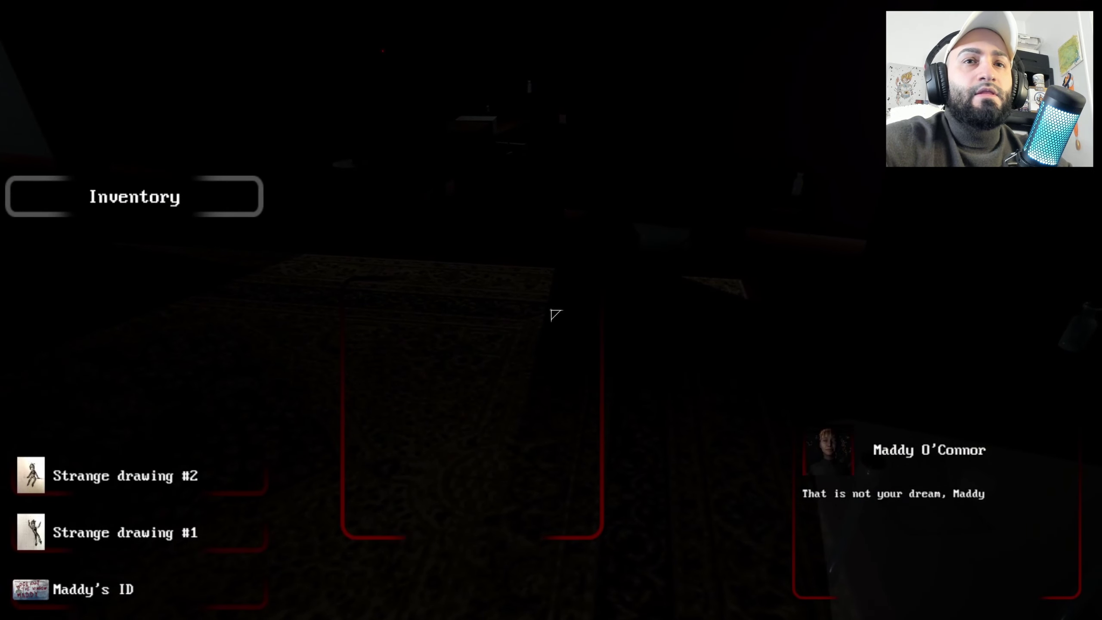
pyautogui.click(179, 477)
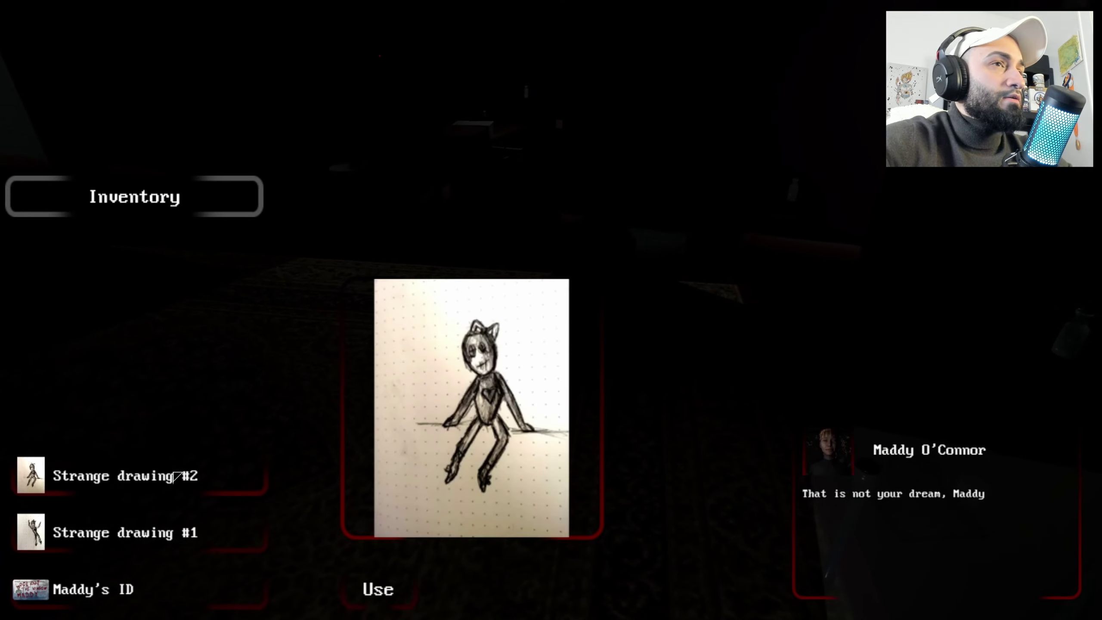
pyautogui.press('Tab')
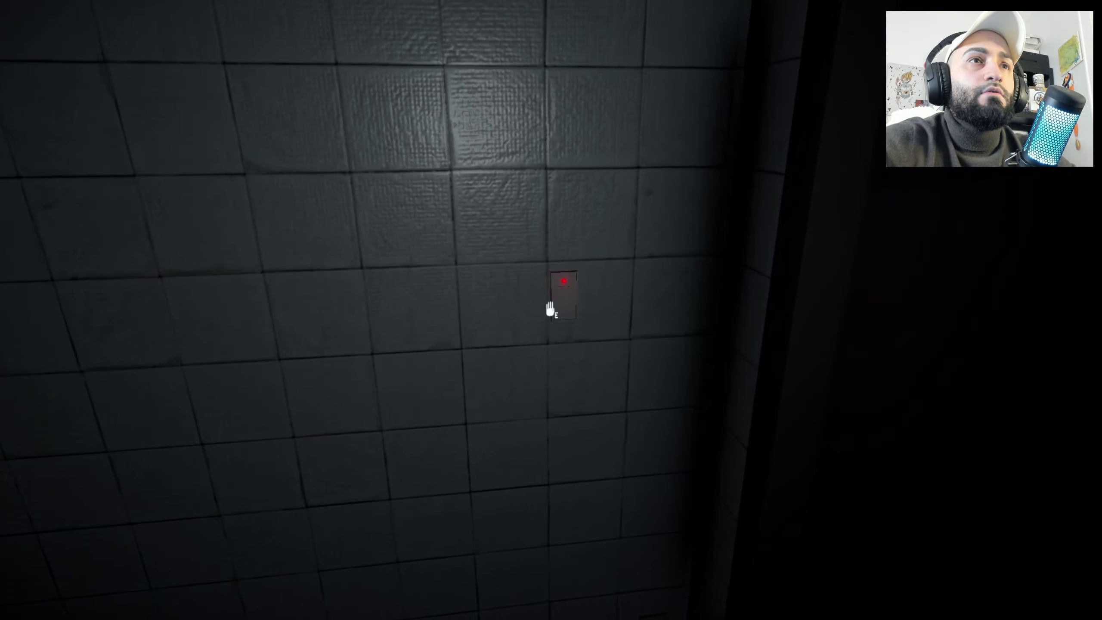
# Step: Switch on the bathroom light, check the inventory, and walk the white corridor to MADDYS DREAM
pyautogui.click(551, 310)
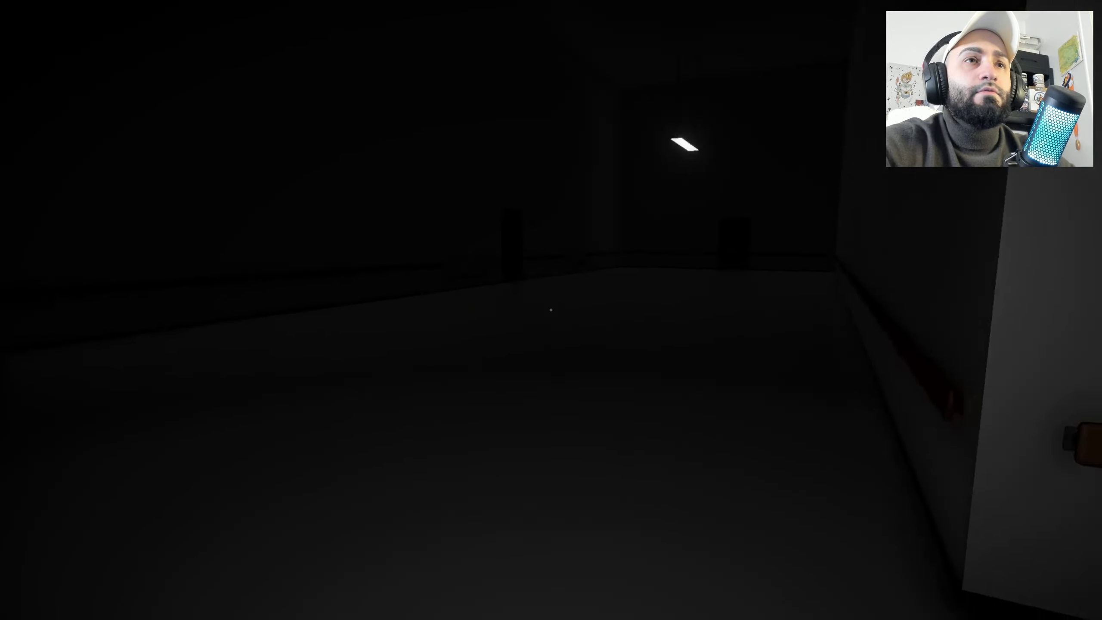
pyautogui.press('Tab')
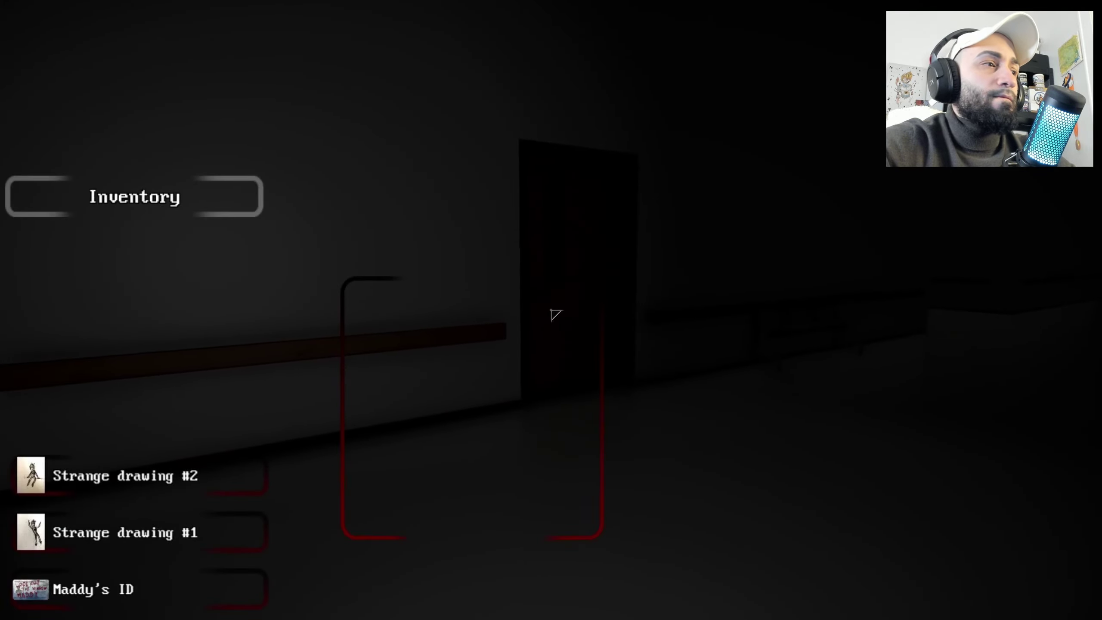
pyautogui.press('Tab')
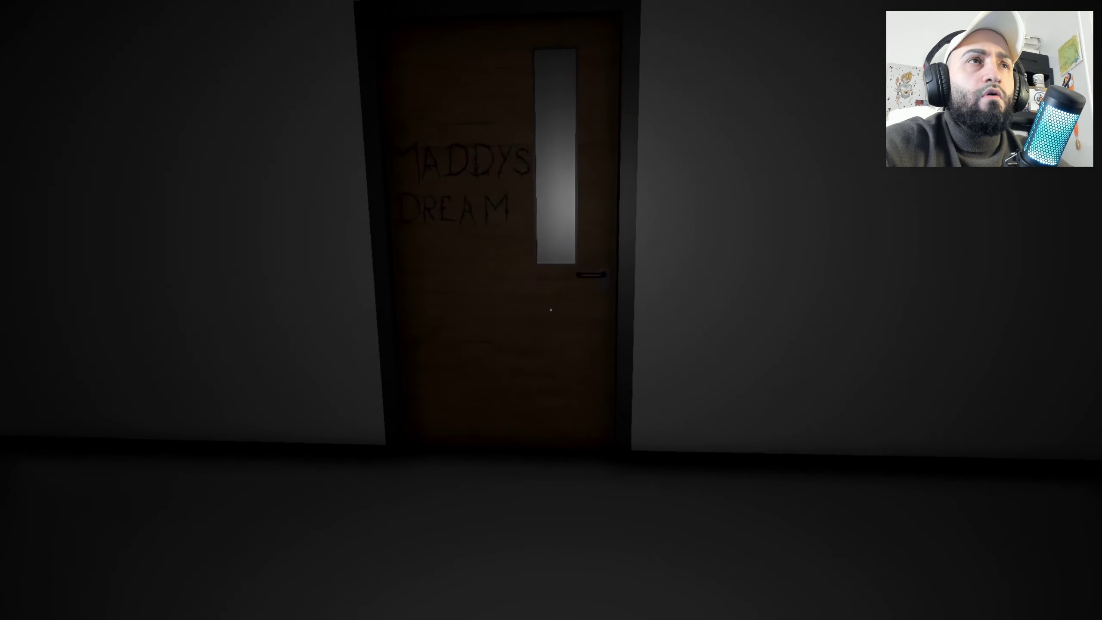
# Step: Try Strange drawing #1, Strange drawing #2 and Maddy's ID on the MADDYS DREAM door
pyautogui.press('Tab')
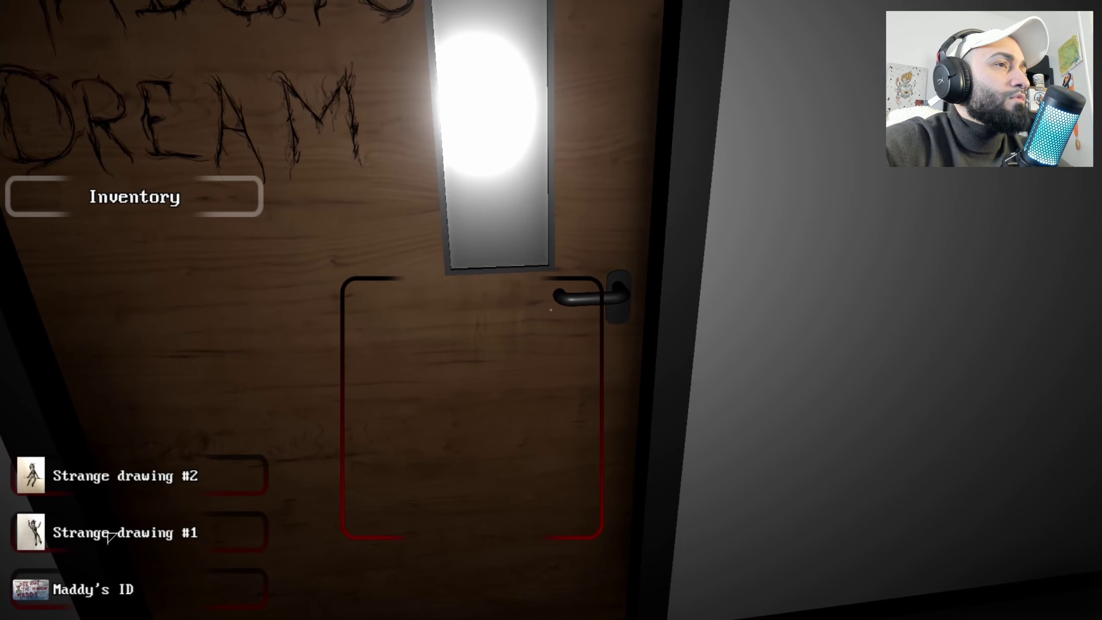
pyautogui.click(112, 534)
pyautogui.click(377, 590)
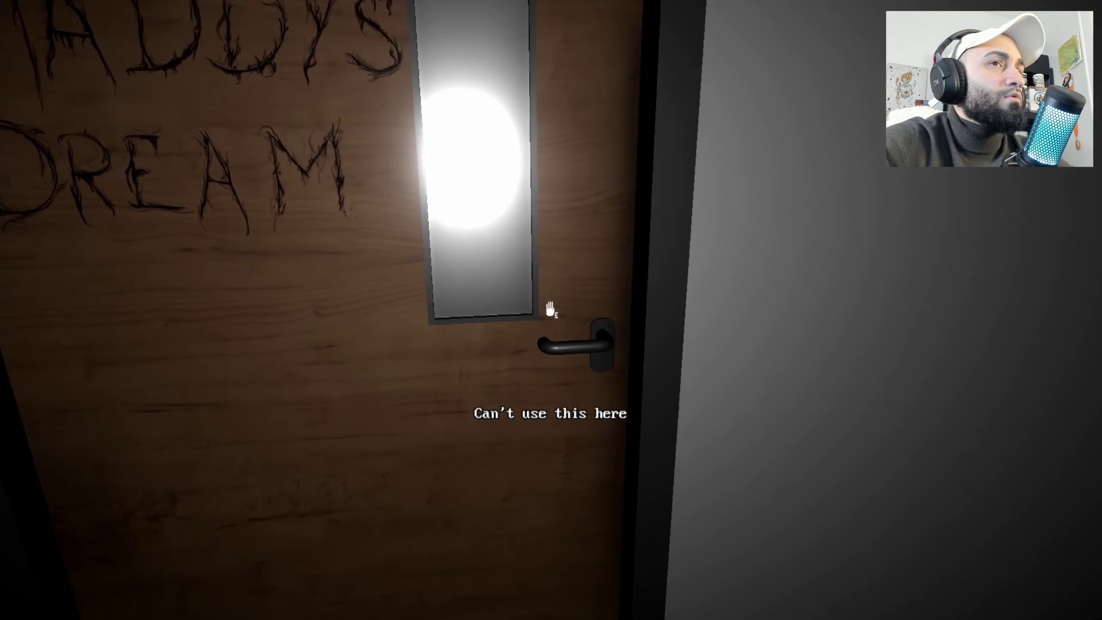
pyautogui.press('Tab')
pyautogui.click(125, 476)
pyautogui.click(378, 589)
pyautogui.press('Tab')
pyautogui.click(94, 589)
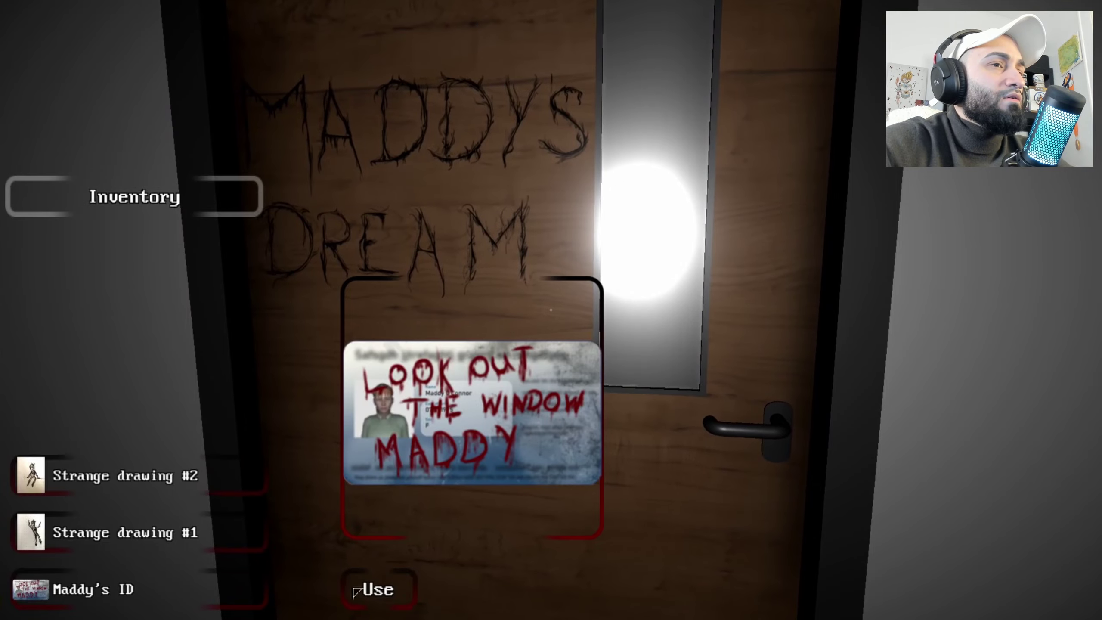
pyautogui.click(377, 589)
pyautogui.press('Tab')
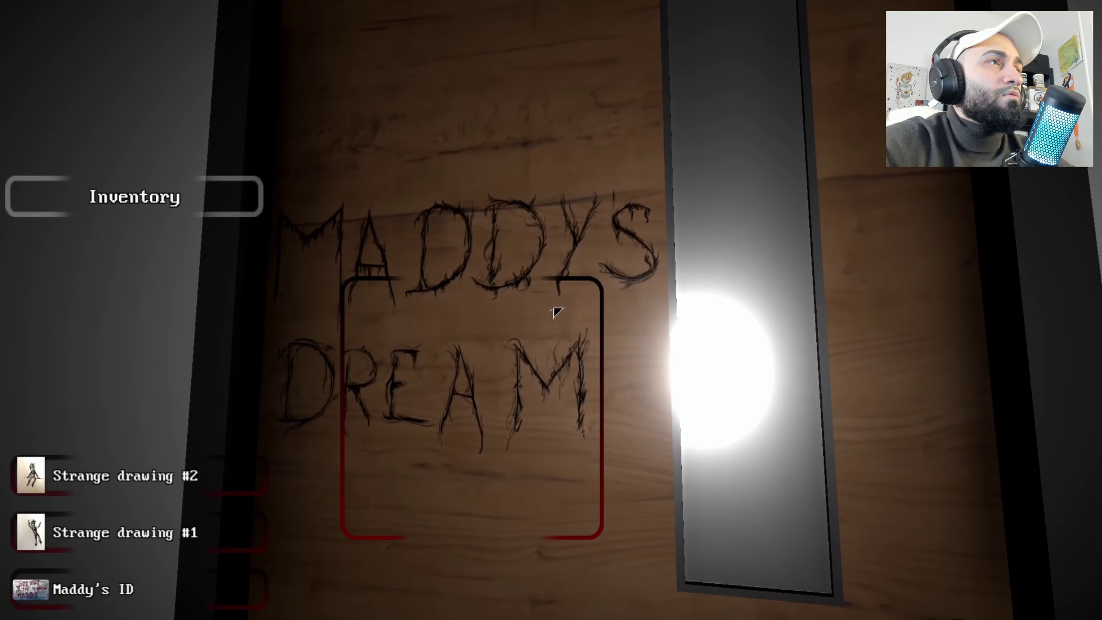
pyautogui.press('Tab')
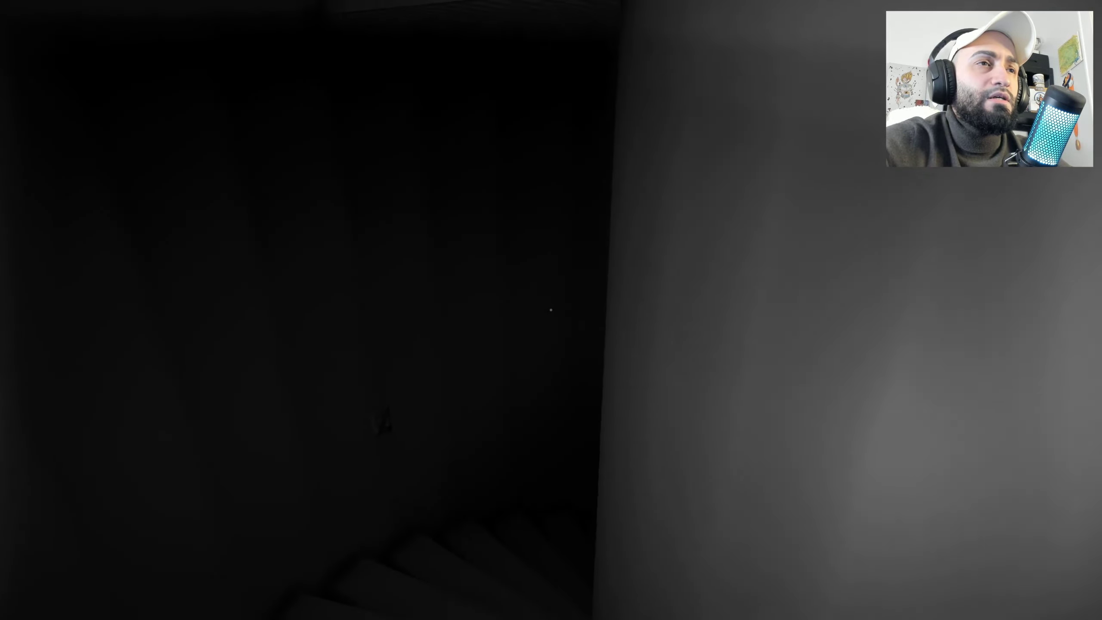
# Step: Inspect the My dream drawing and try using it at the stairs
pyautogui.press('Tab')
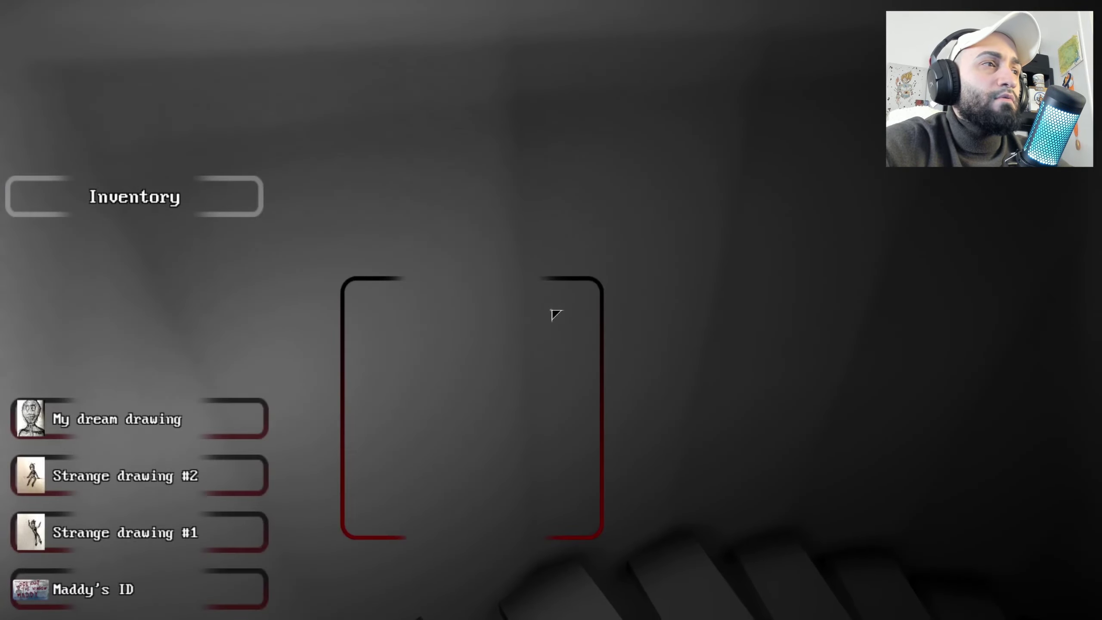
pyautogui.click(178, 423)
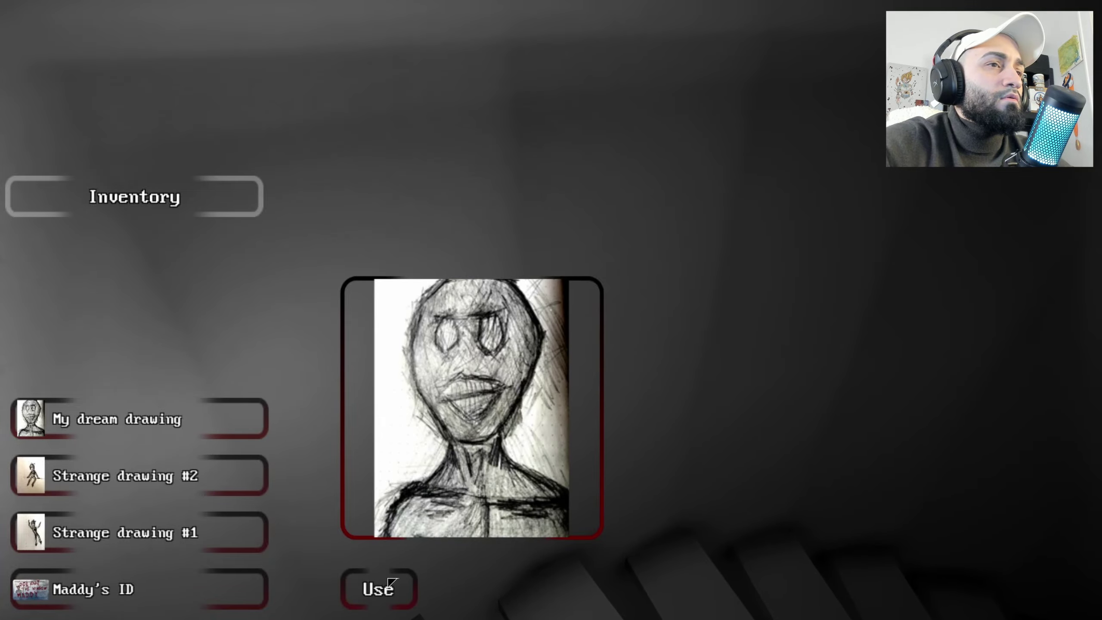
pyautogui.click(379, 590)
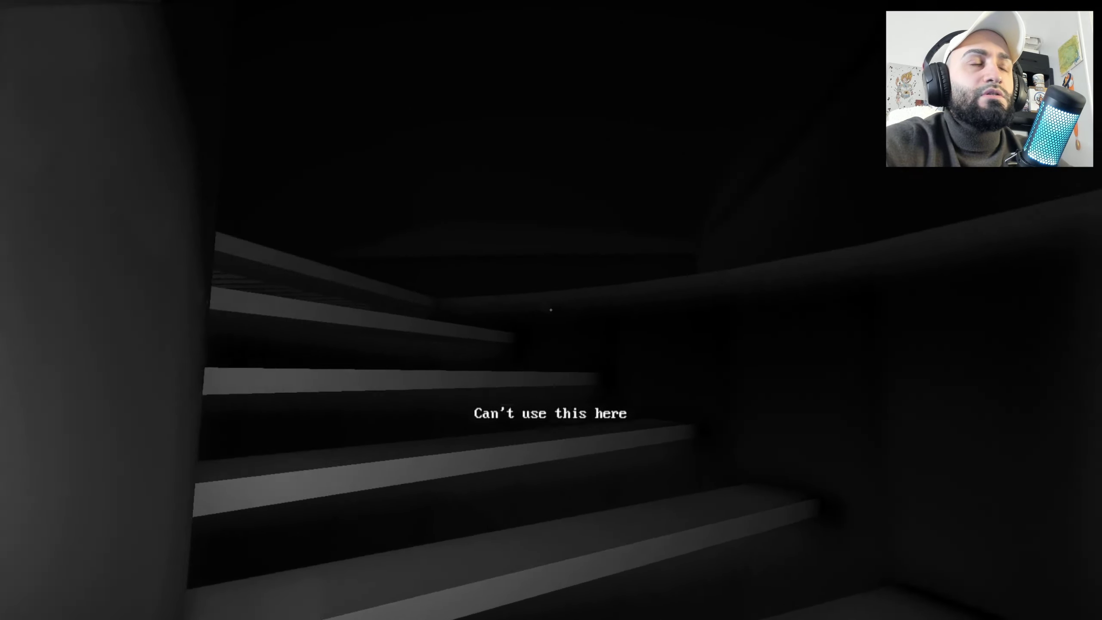
# Step: Climb to the MADDYS DREAM door, use My dream drawing on it, and walk through
pyautogui.press('w')
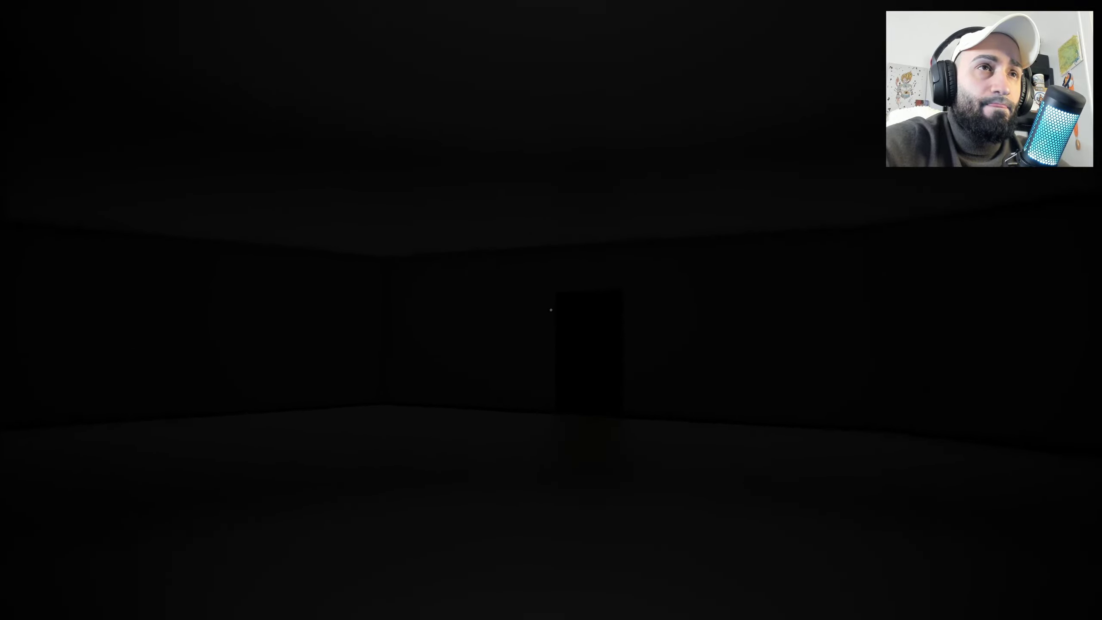
pyautogui.press('w')
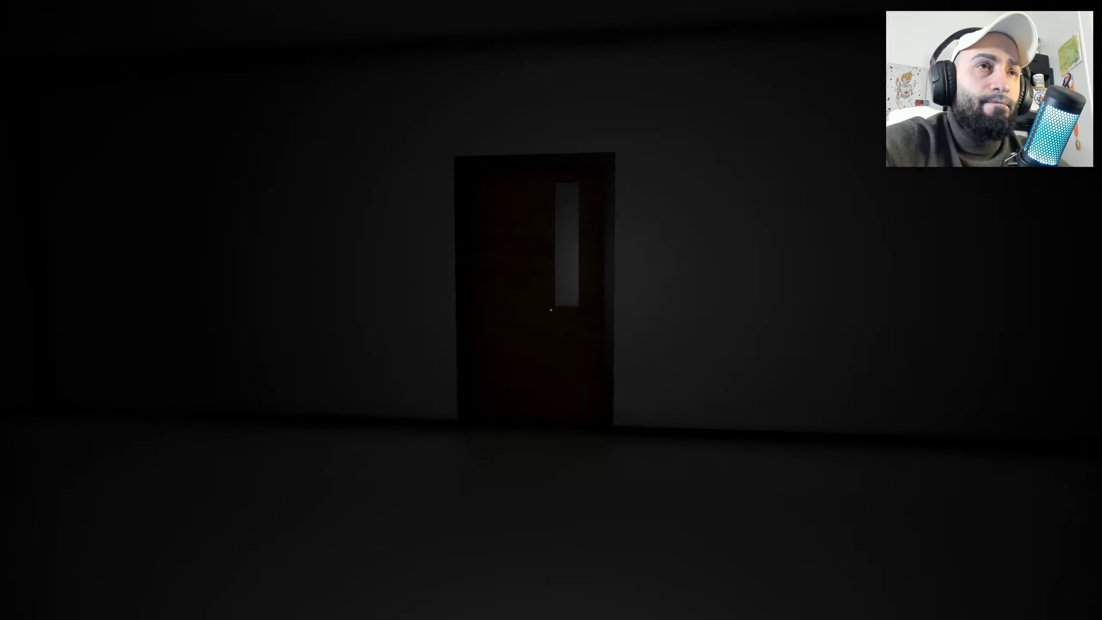
pyautogui.press('Tab')
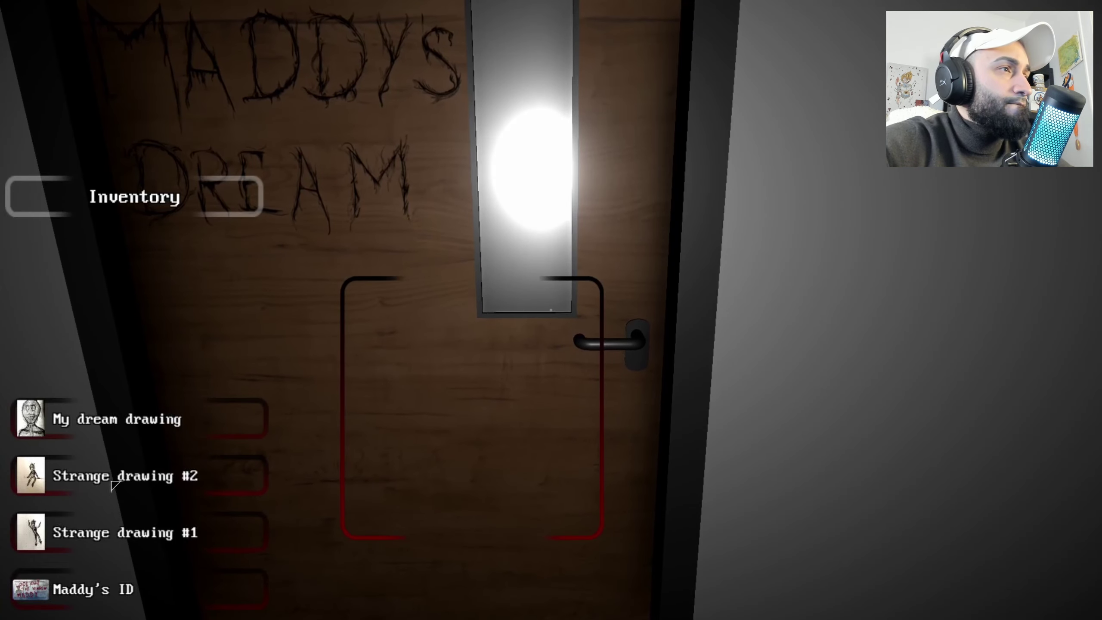
pyautogui.click(114, 419)
pyautogui.click(373, 590)
pyautogui.press('w')
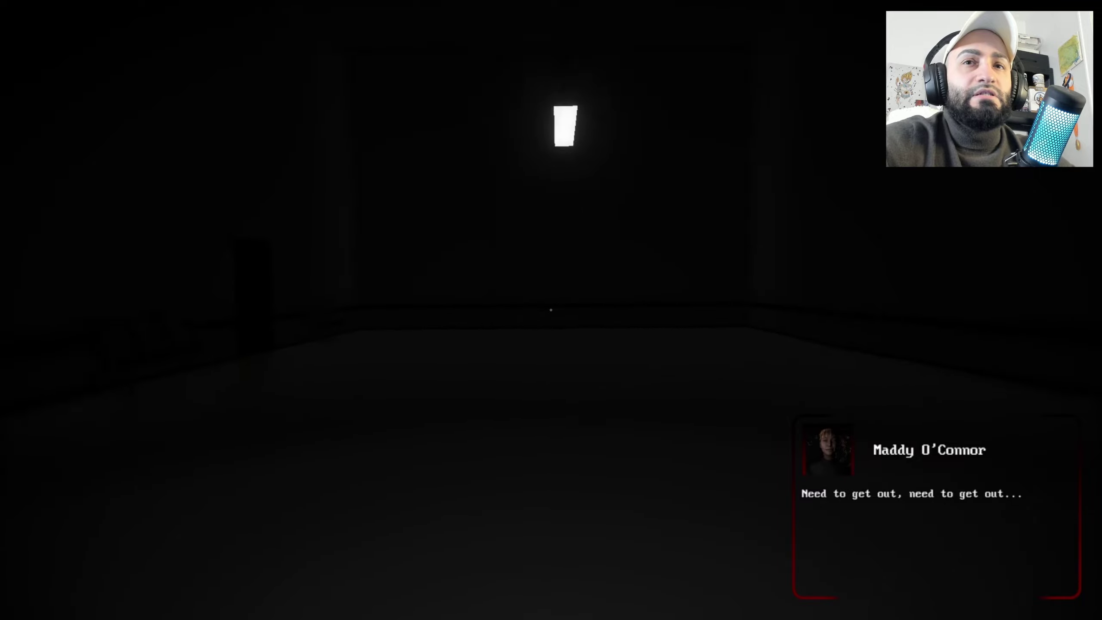
# Step: Walk down the dark hallway toward the benches and the corridor corner
pyautogui.press('w')
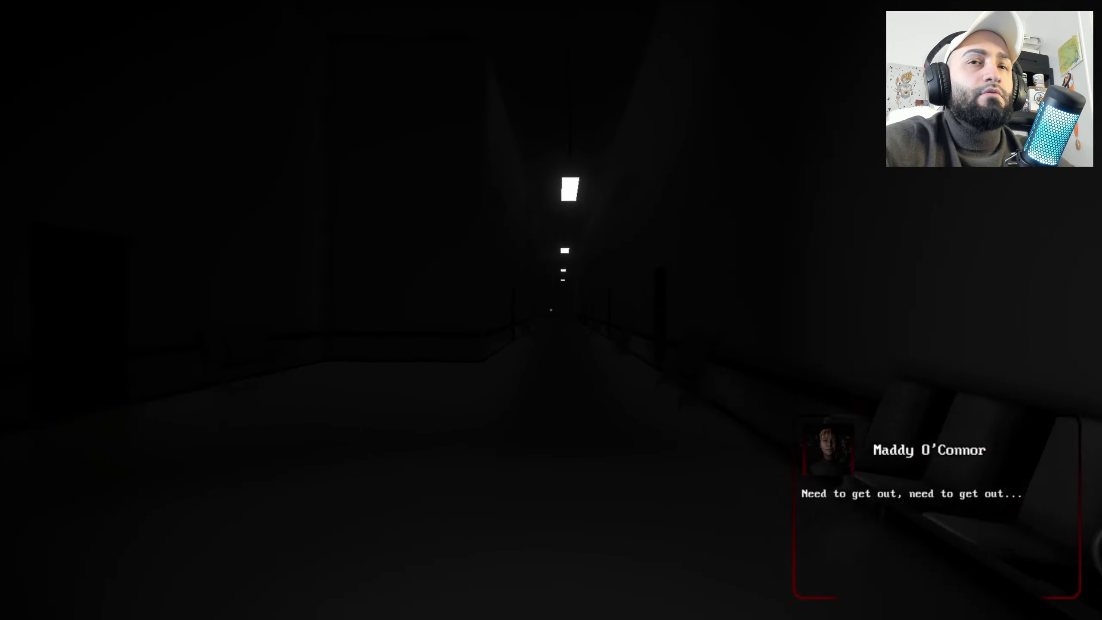
pyautogui.press('w')
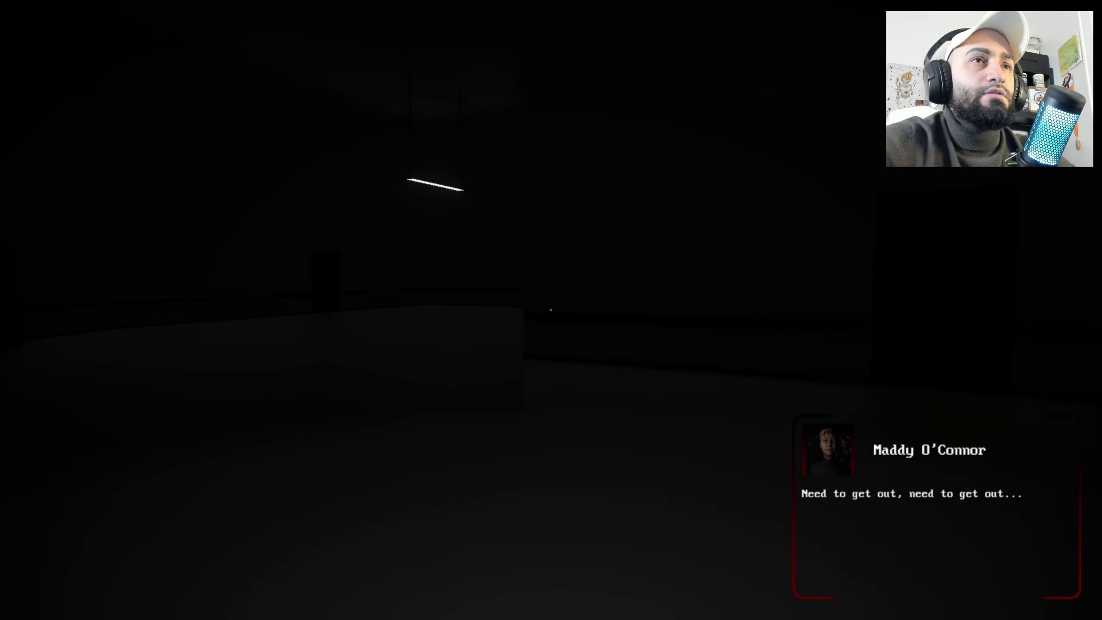
pyautogui.press('w')
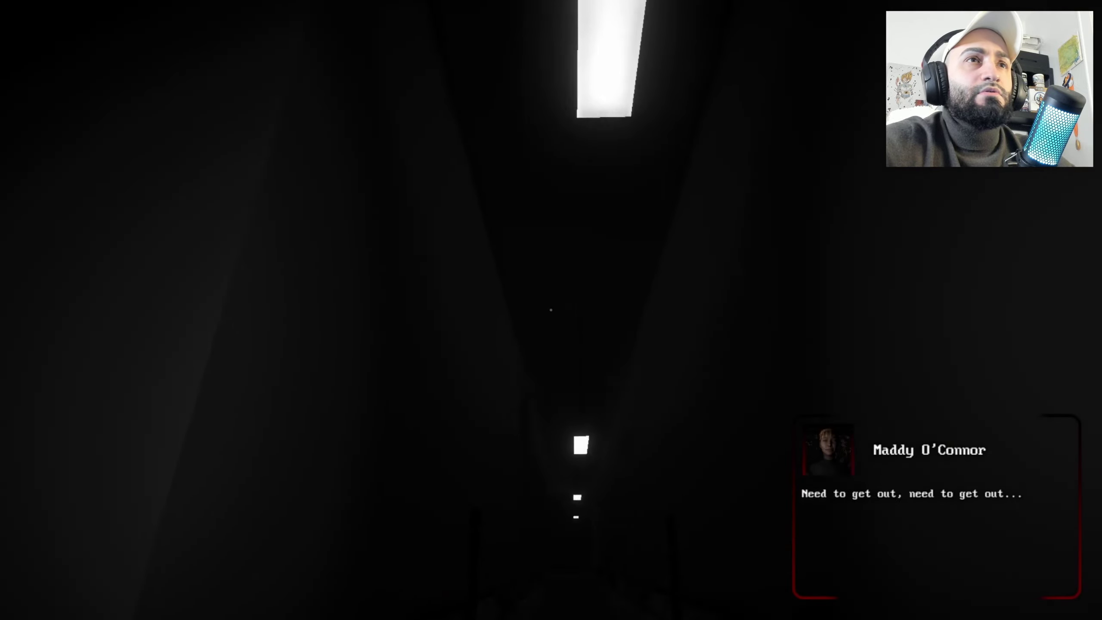
pyautogui.press('w')
pyautogui.press('w')
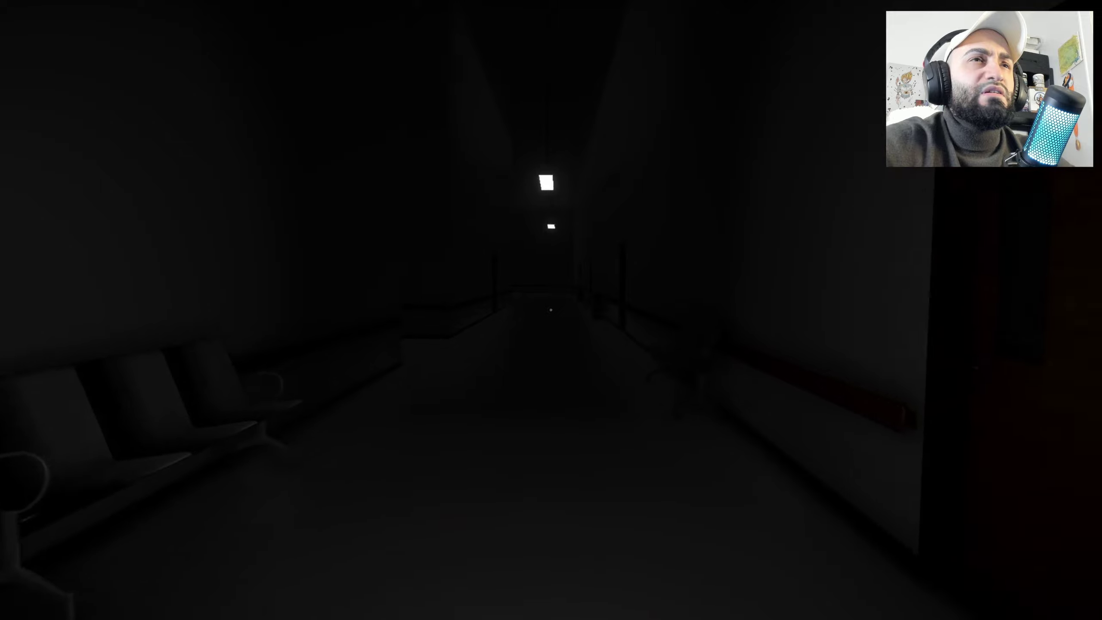
pyautogui.press('w')
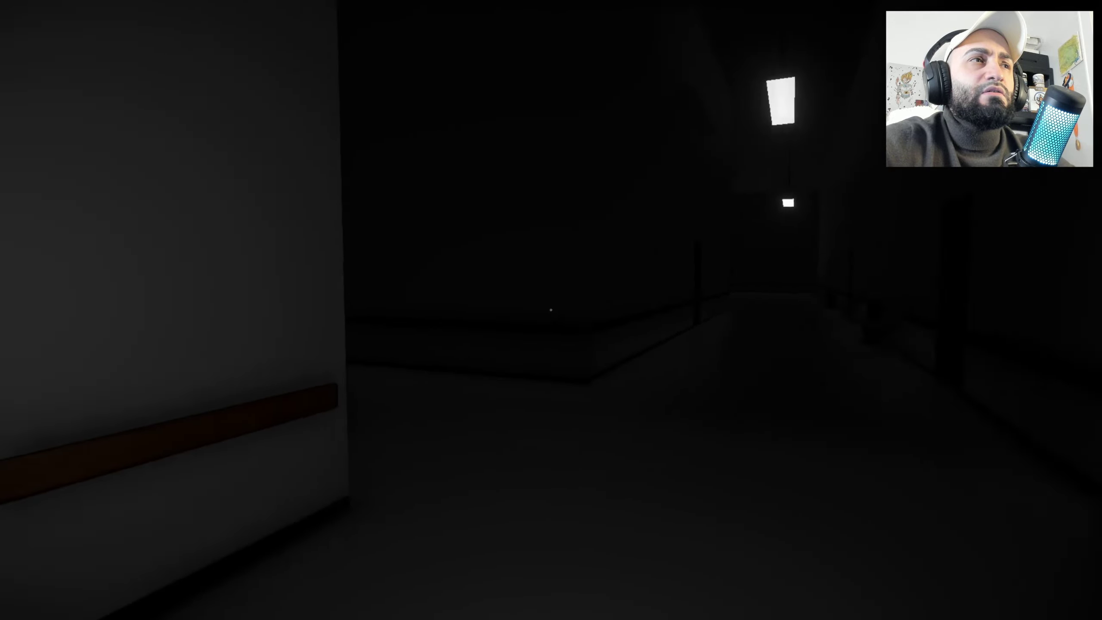
# Step: Continue past the wooden door and benches, through the double doorway into the dark hall
pyautogui.press('w')
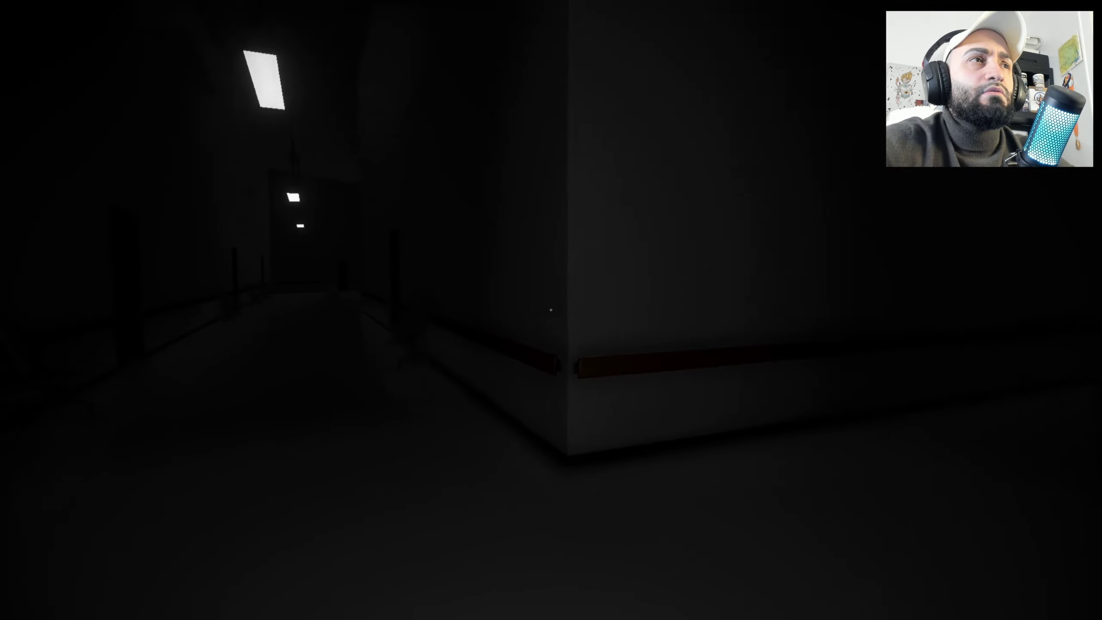
pyautogui.press('w')
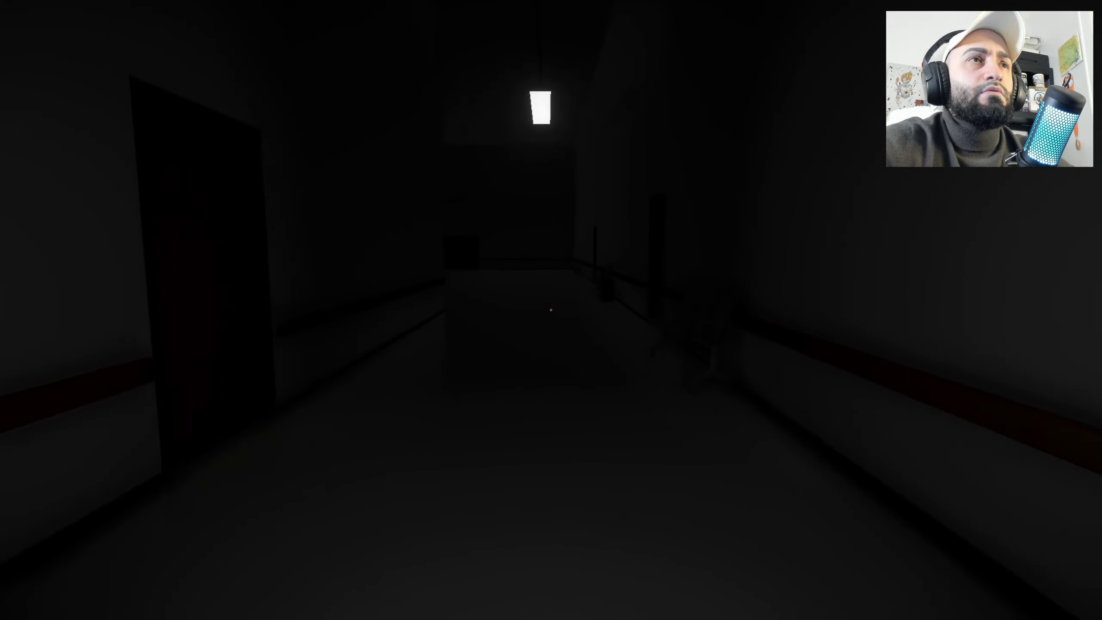
pyautogui.press('w')
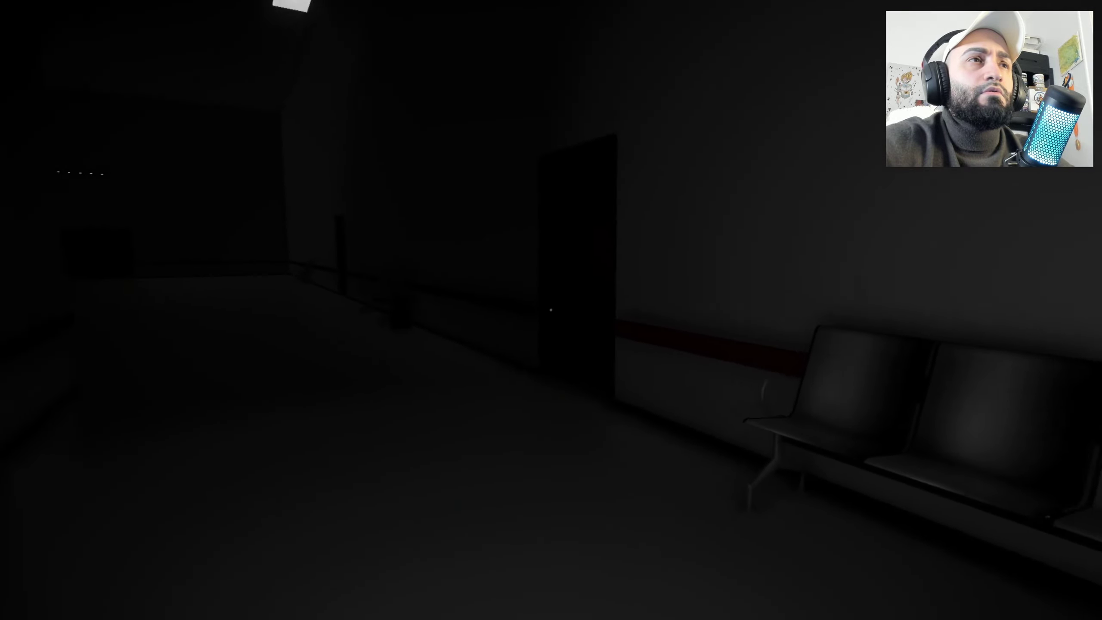
pyautogui.press('w')
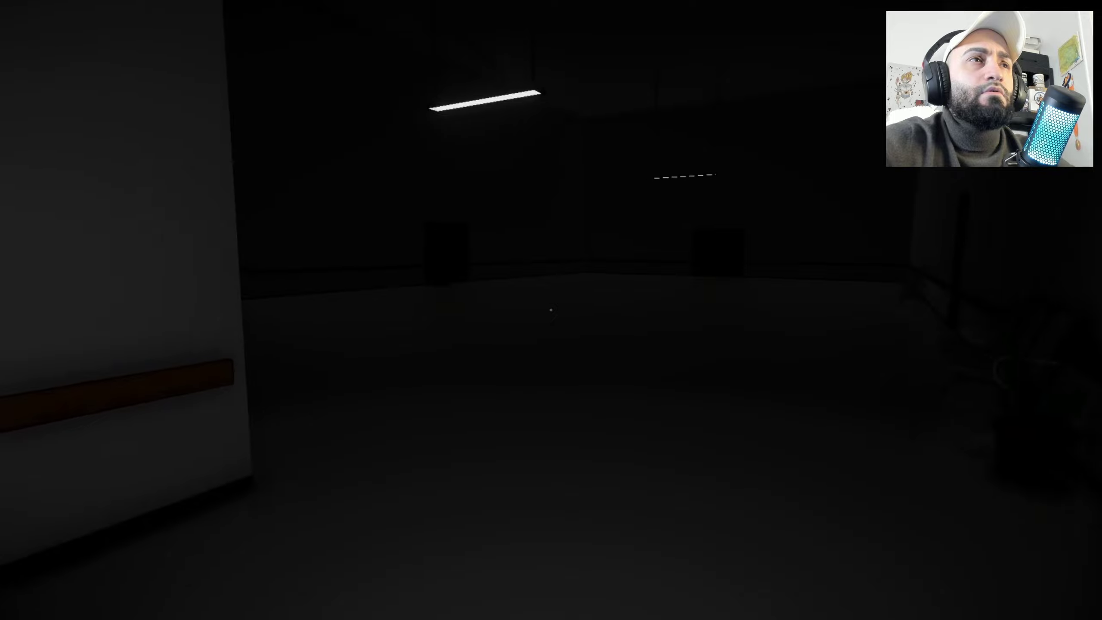
pyautogui.press('w')
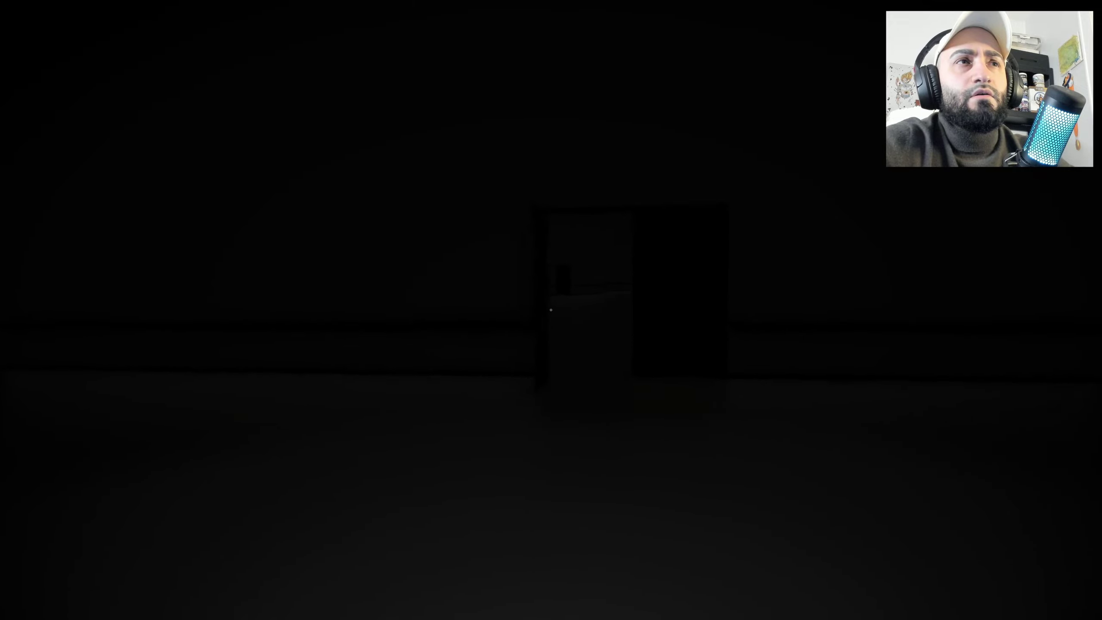
pyautogui.press('w')
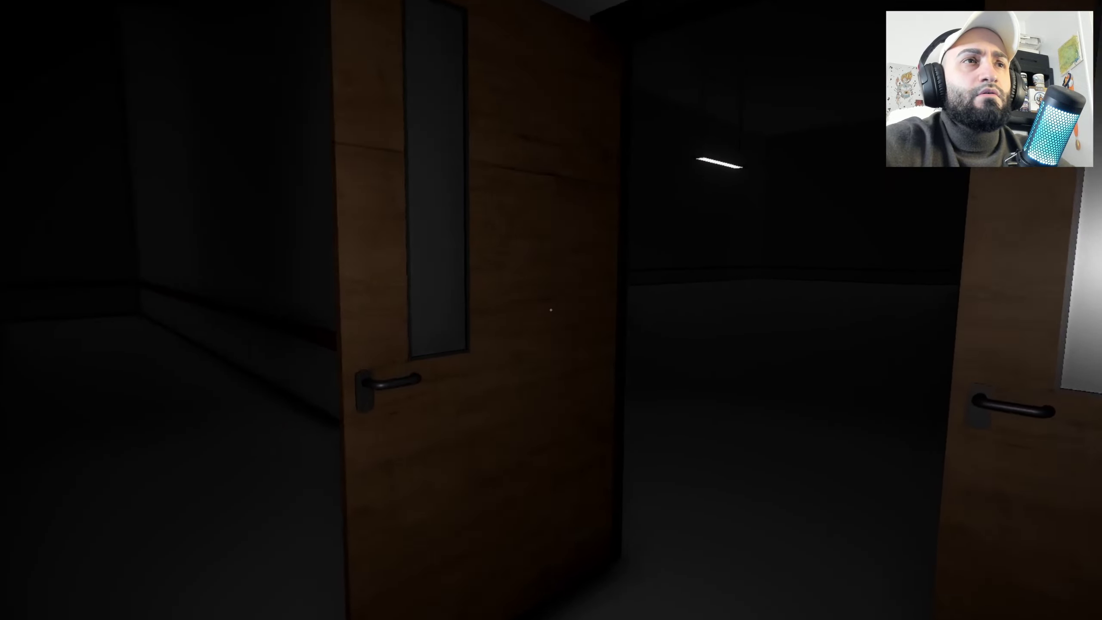
pyautogui.press('w')
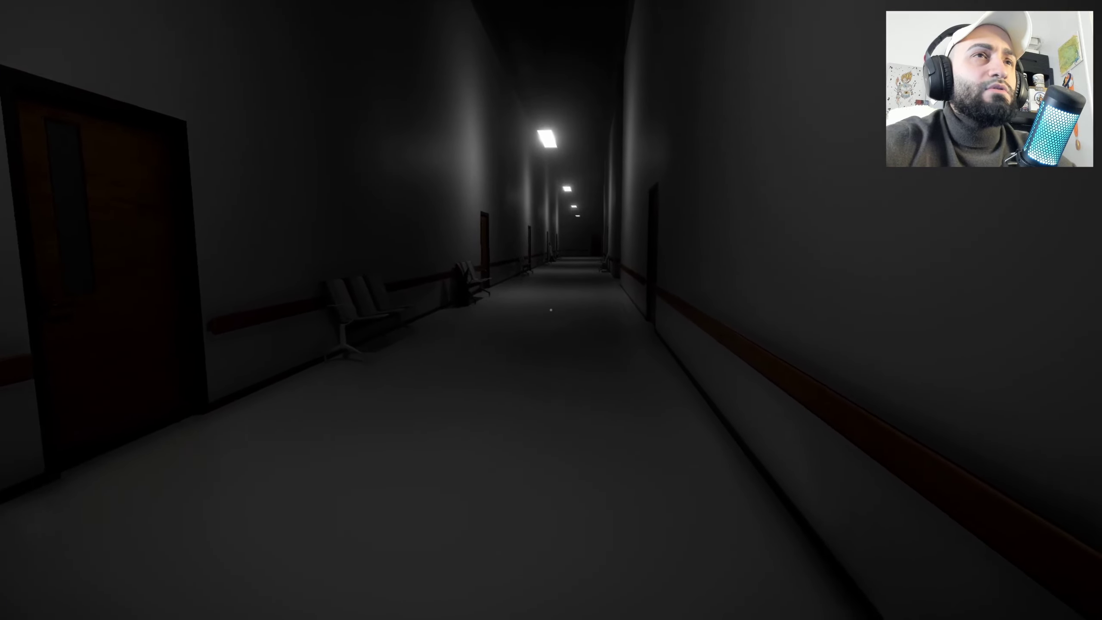
# Step: Walk down the lit corridor to the lab-coat doctor standing by the door
pyautogui.press('w')
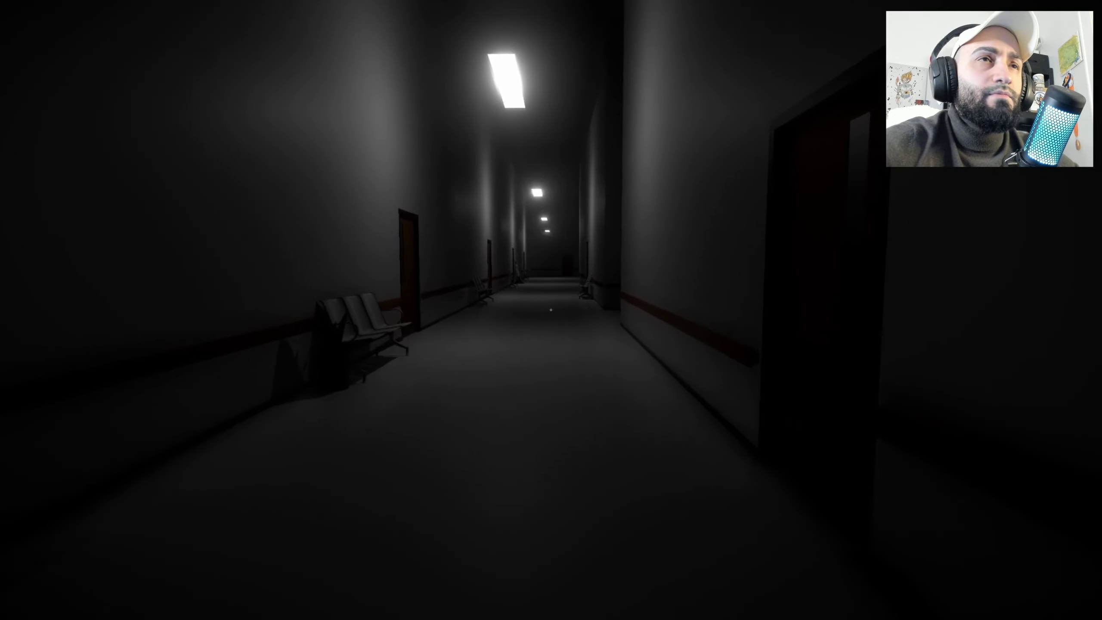
pyautogui.press('w')
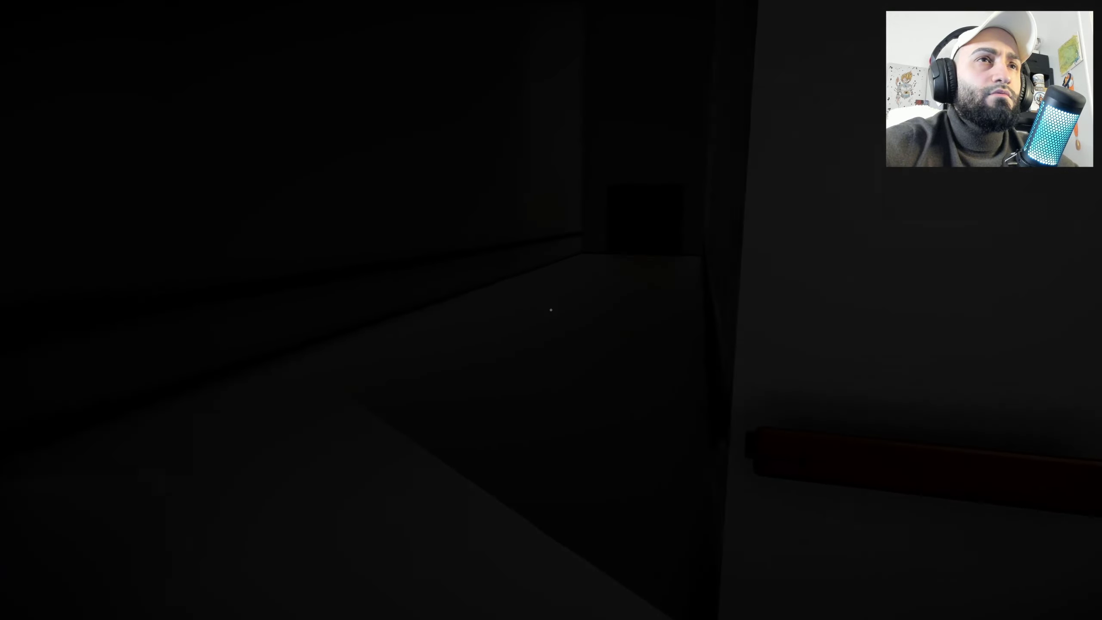
pyautogui.press('w')
pyautogui.press('w')
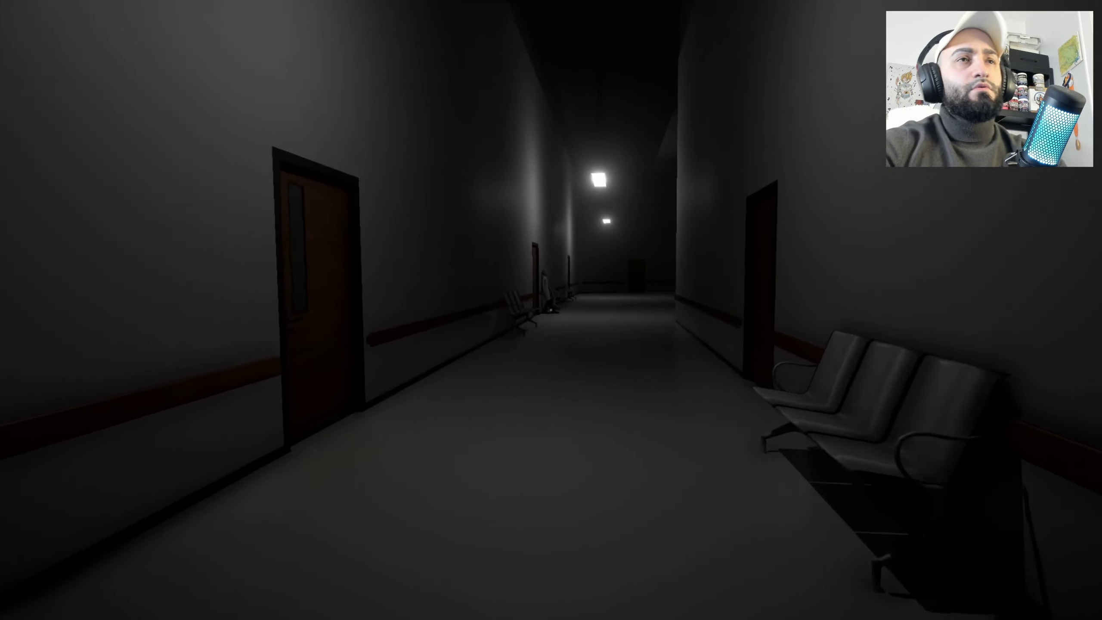
pyautogui.press('w')
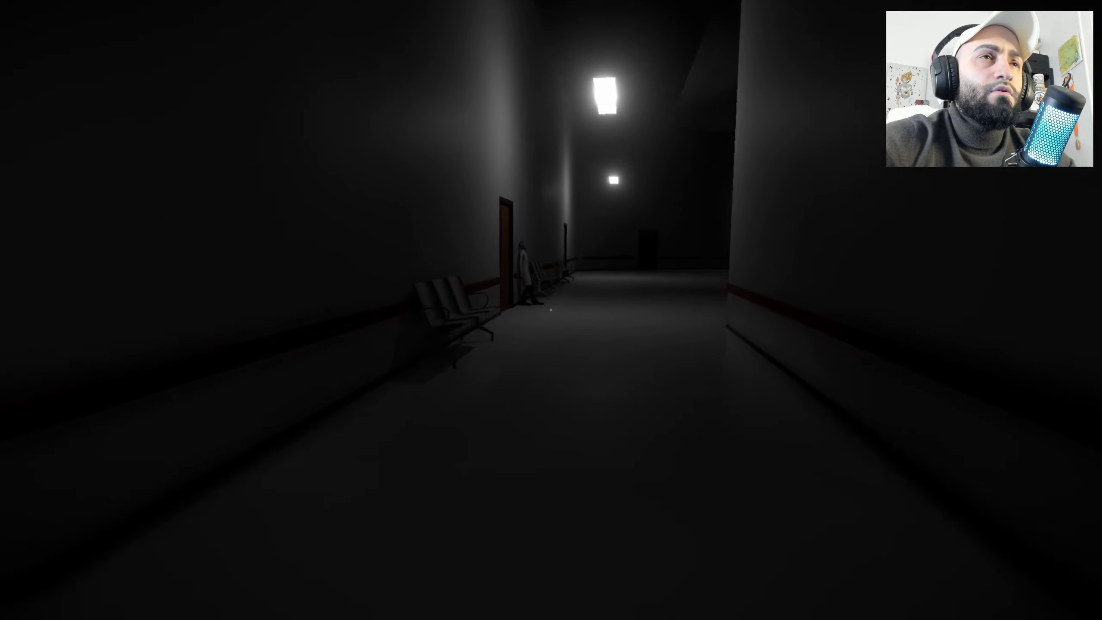
pyautogui.press('w')
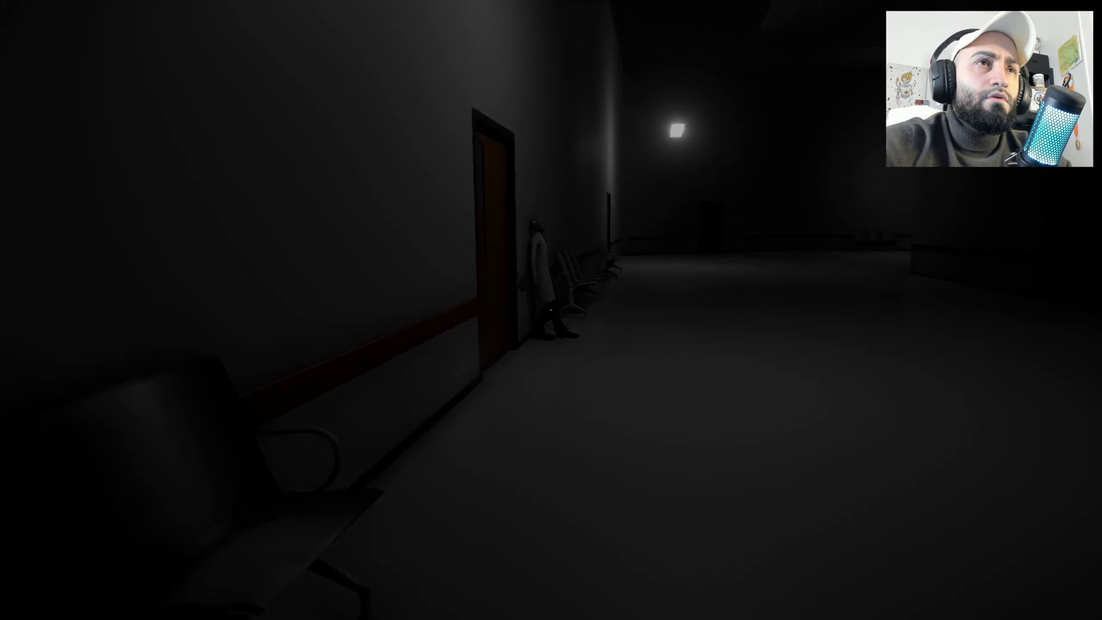
pyautogui.press('w')
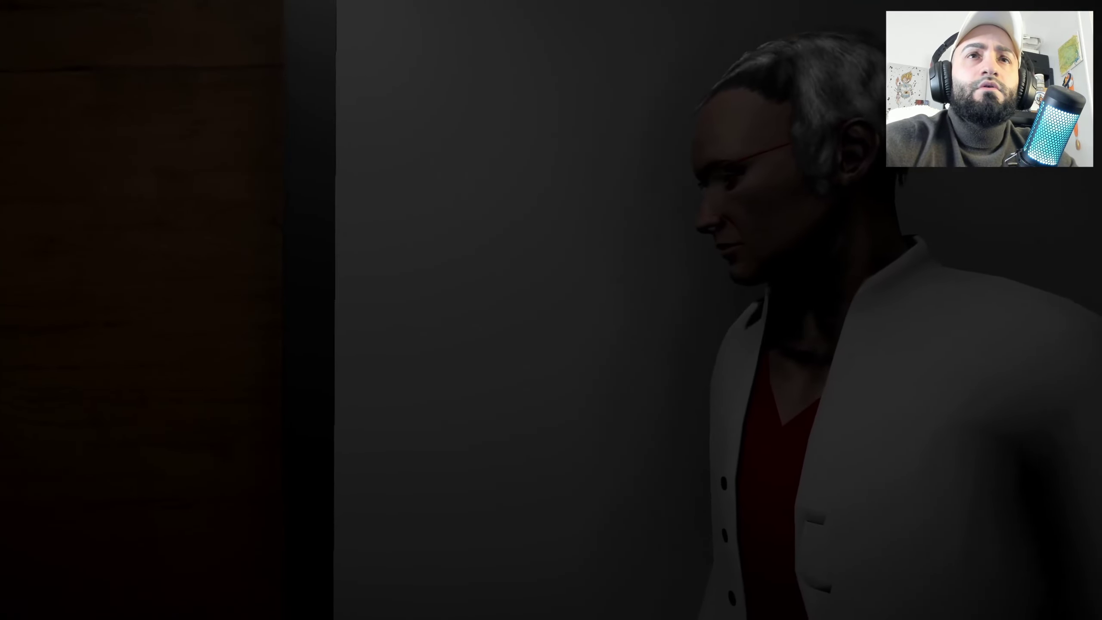
pyautogui.press('w')
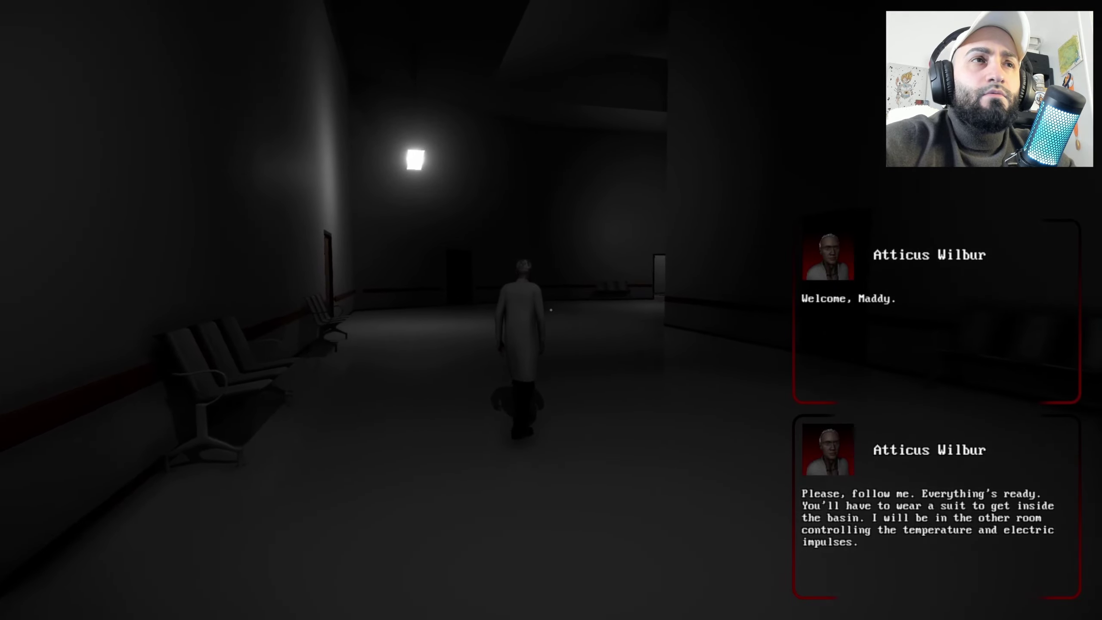
# Step: Follow the walking doctor down the corridor into the dark room
pyautogui.press('w')
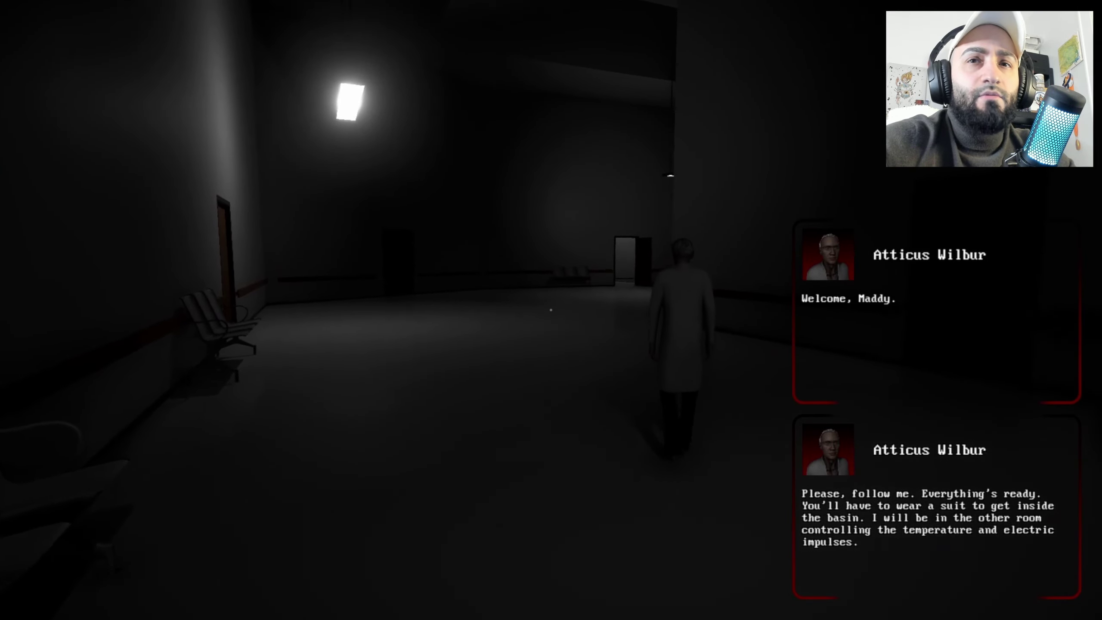
pyautogui.press('w')
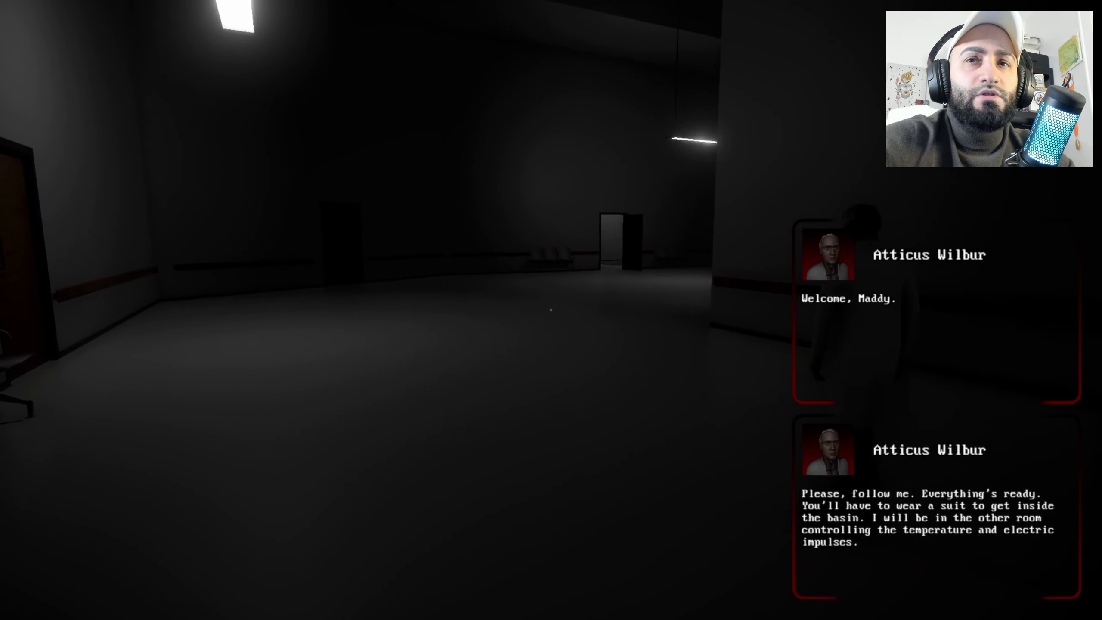
pyautogui.press('w')
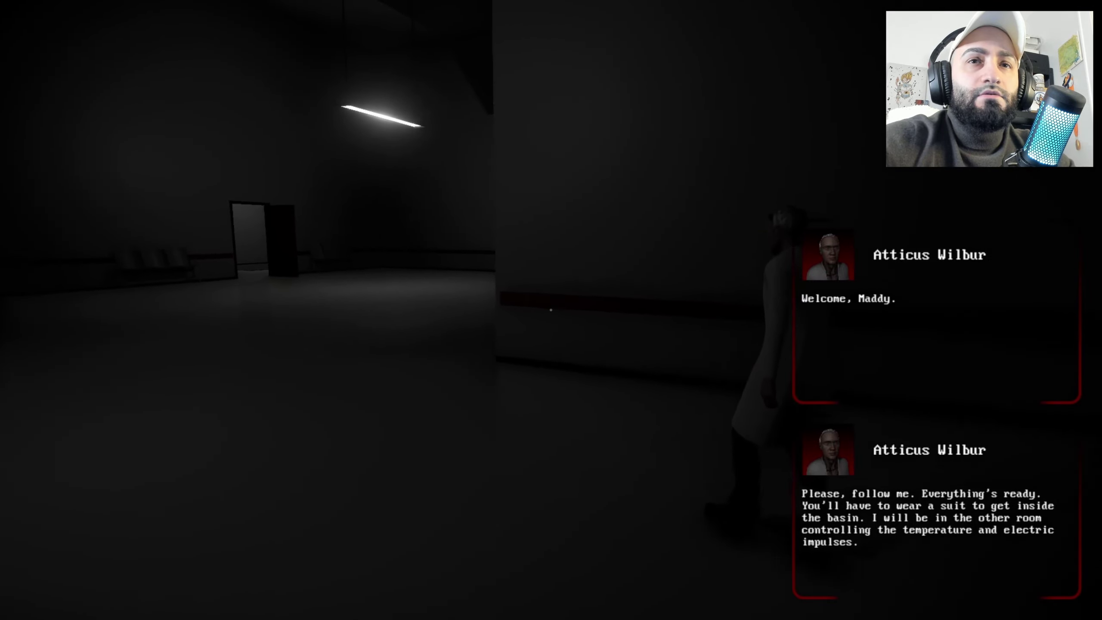
pyautogui.press('w')
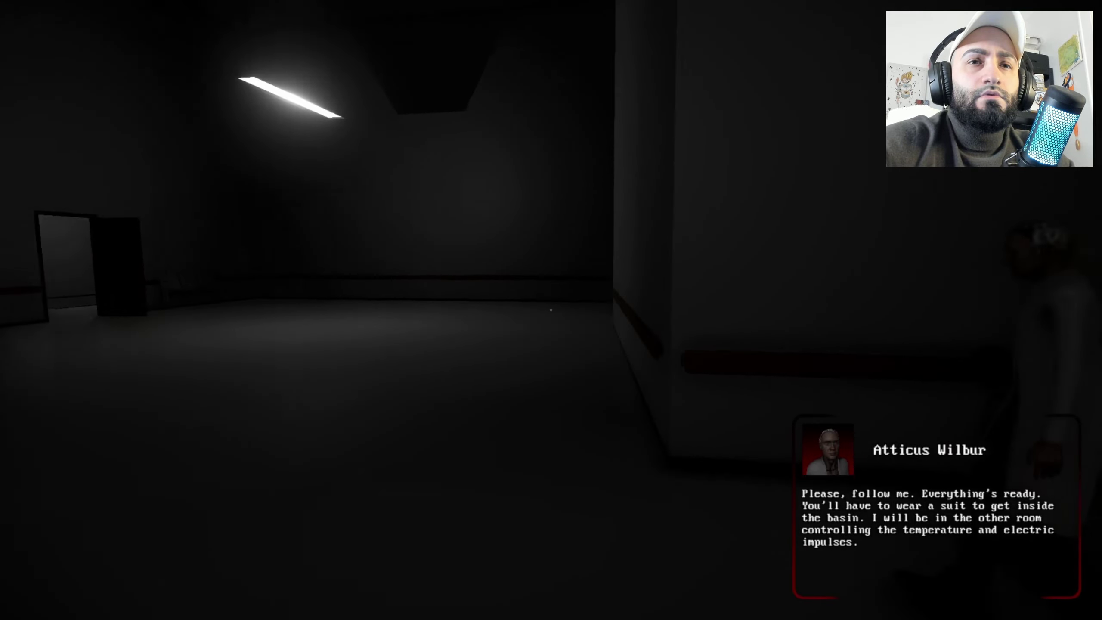
pyautogui.press('w')
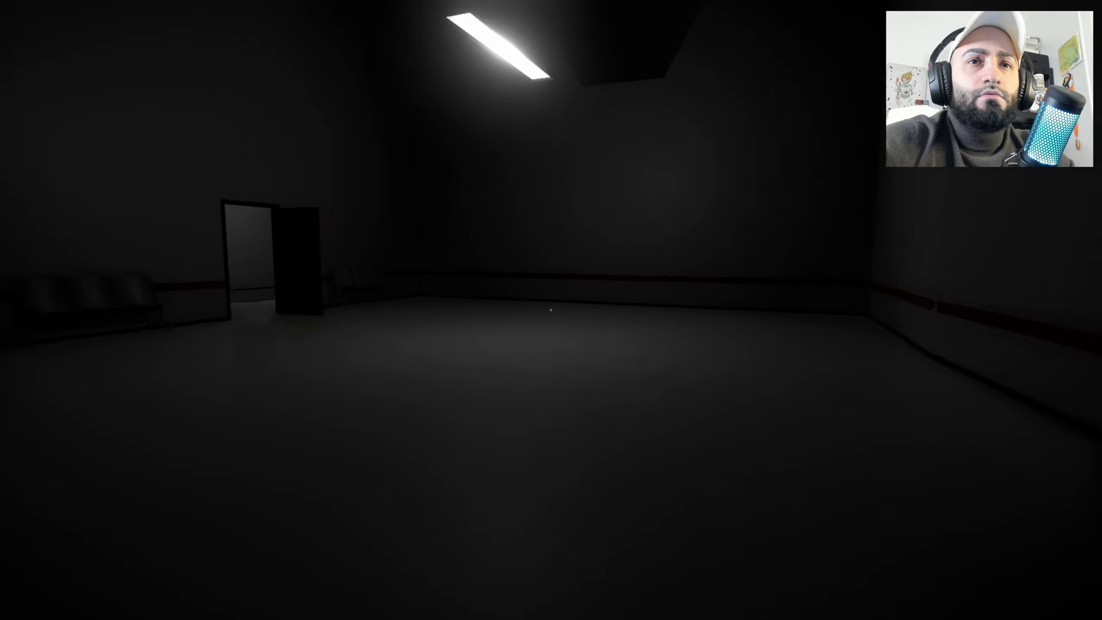
pyautogui.press('w')
pyautogui.press('w')
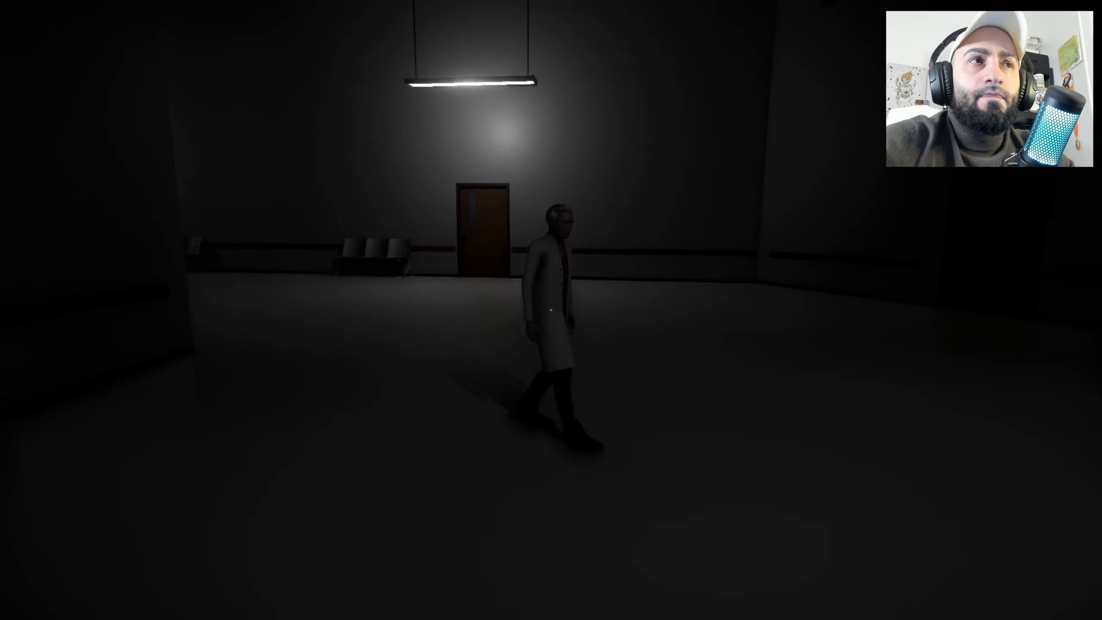
# Step: Pass the doctor and go through the open doorway into the empty basin room
pyautogui.press('w')
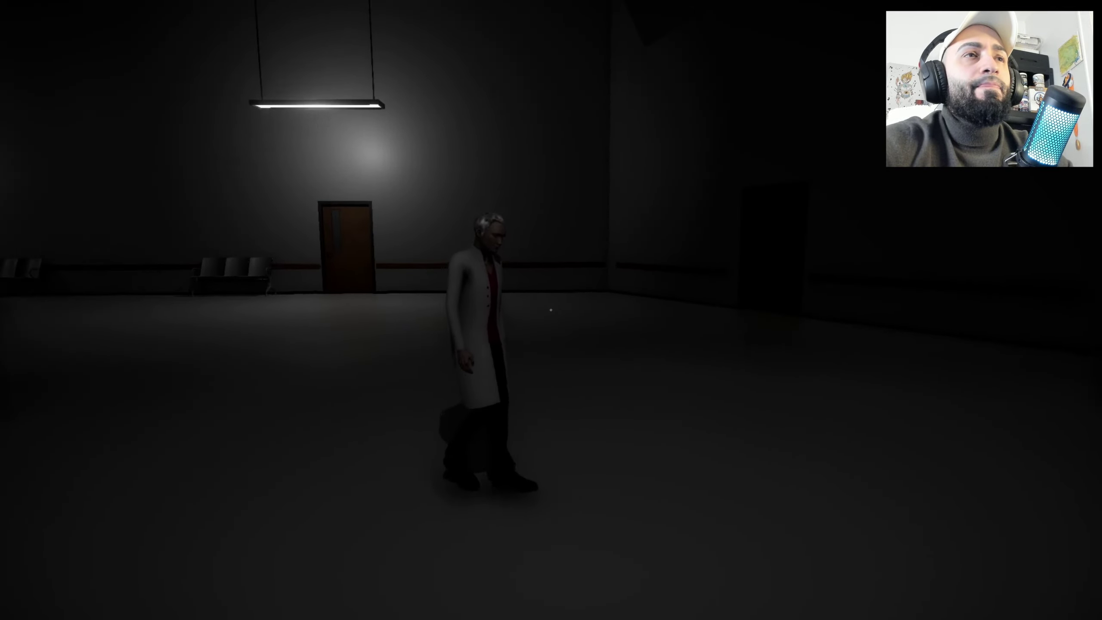
pyautogui.press('w')
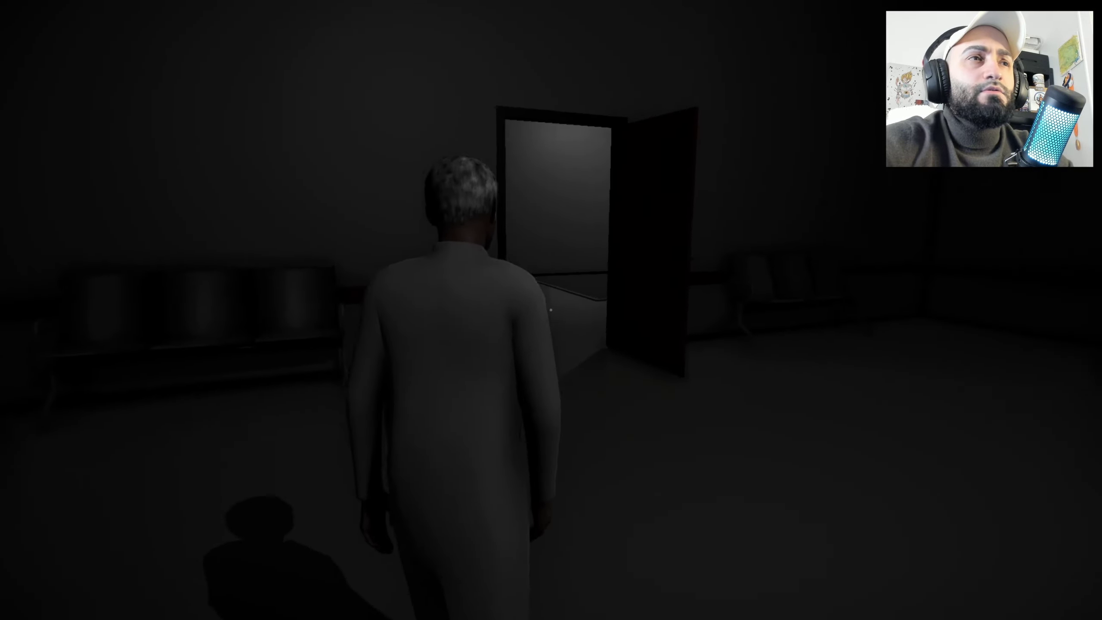
pyautogui.press('w')
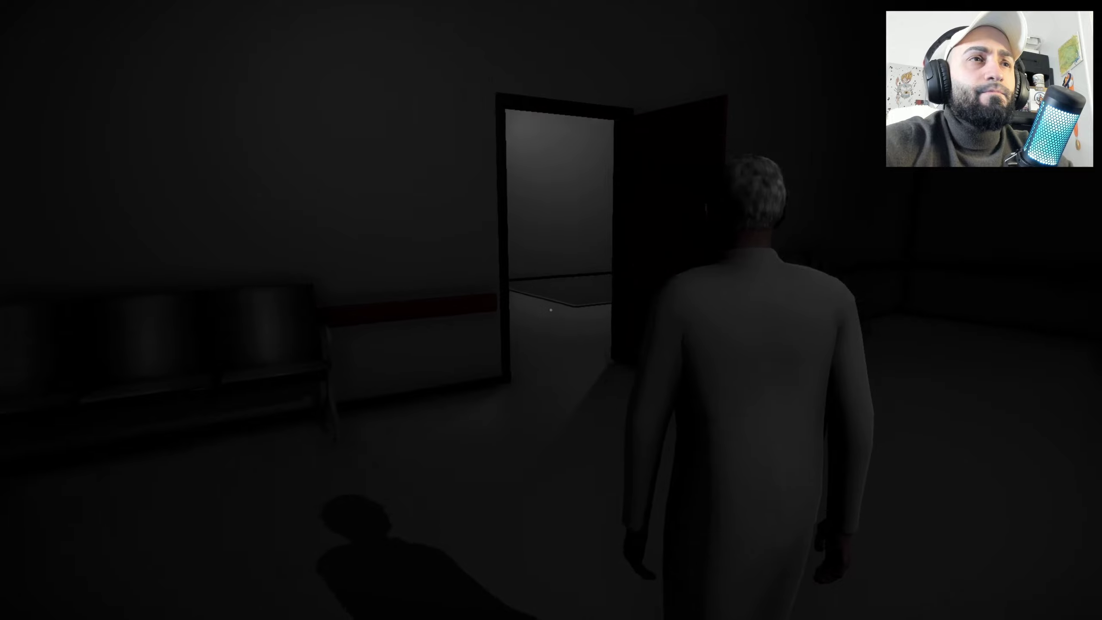
pyautogui.press('w')
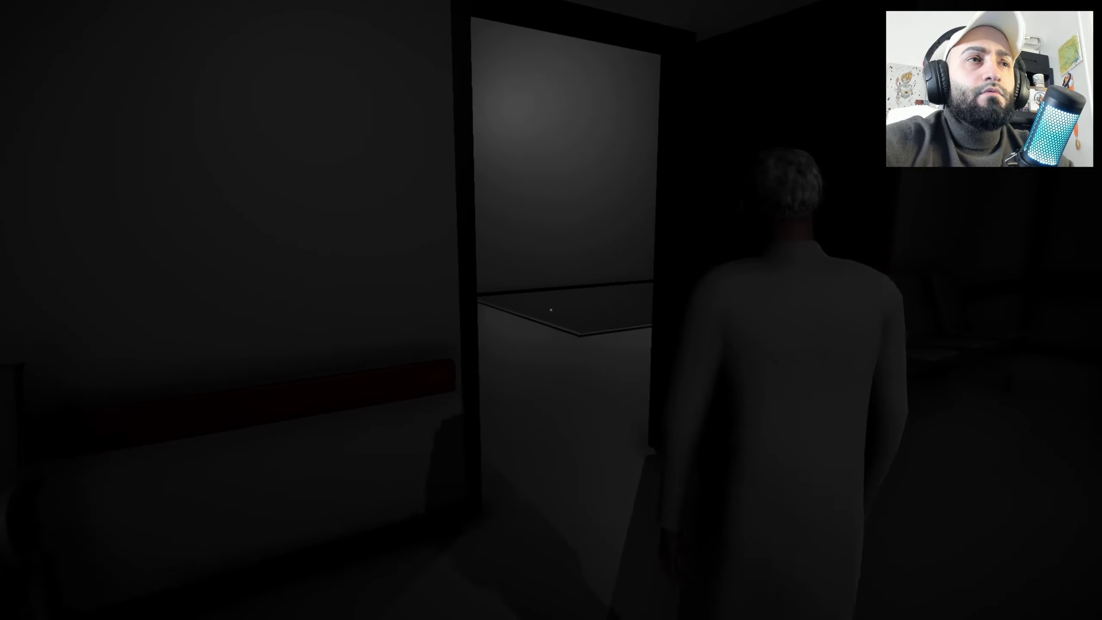
pyautogui.press('w')
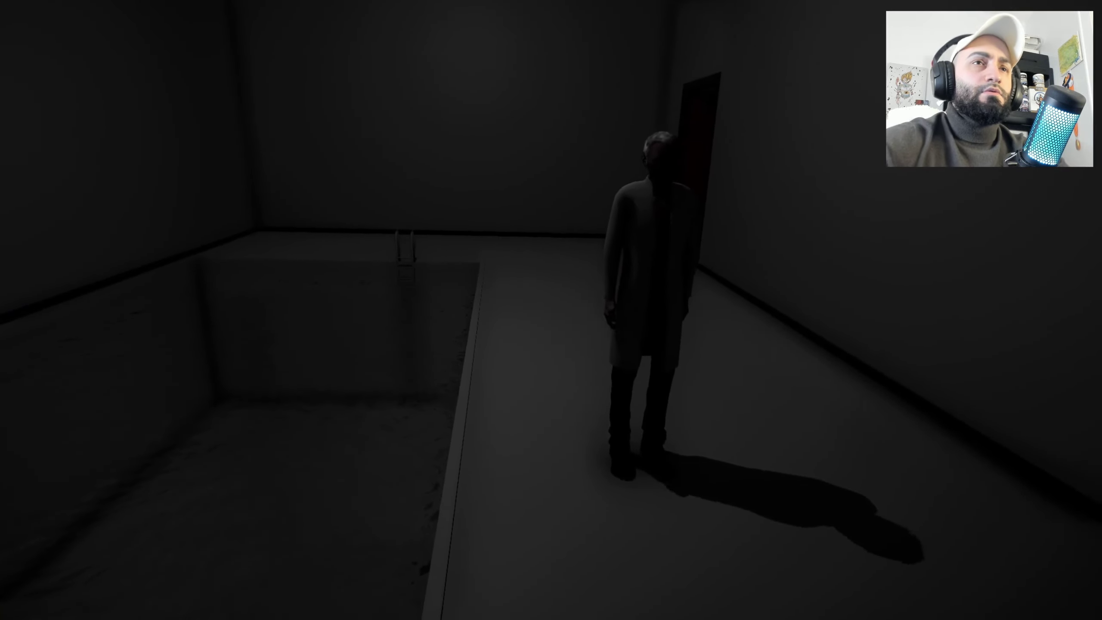
# Step: Turn toward the empty basin and wait as the scene fades to black
pyautogui.press('a')
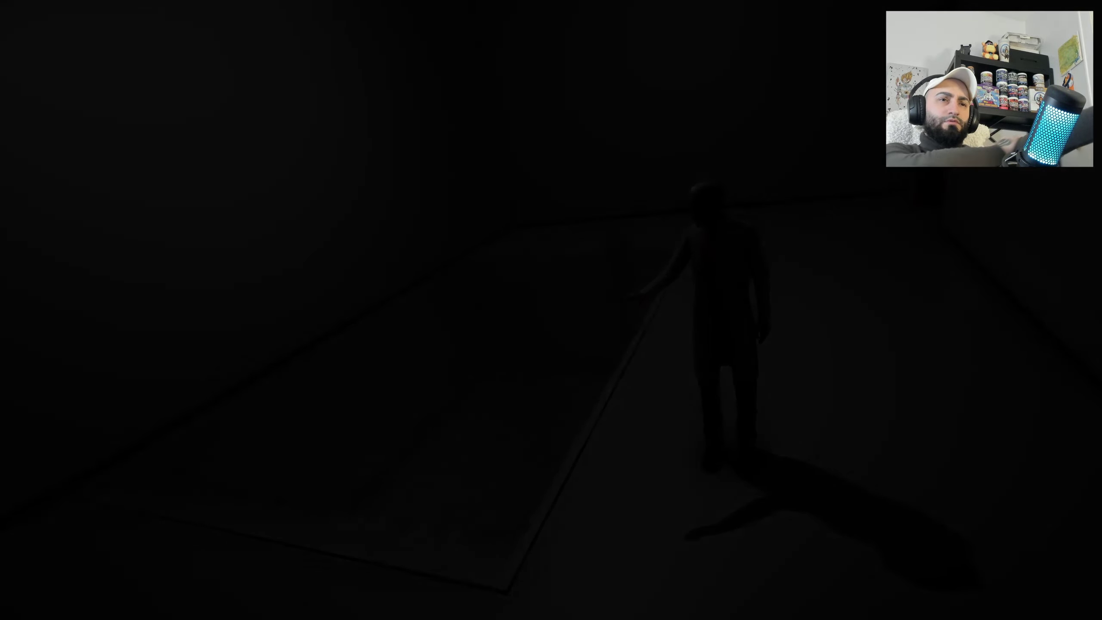